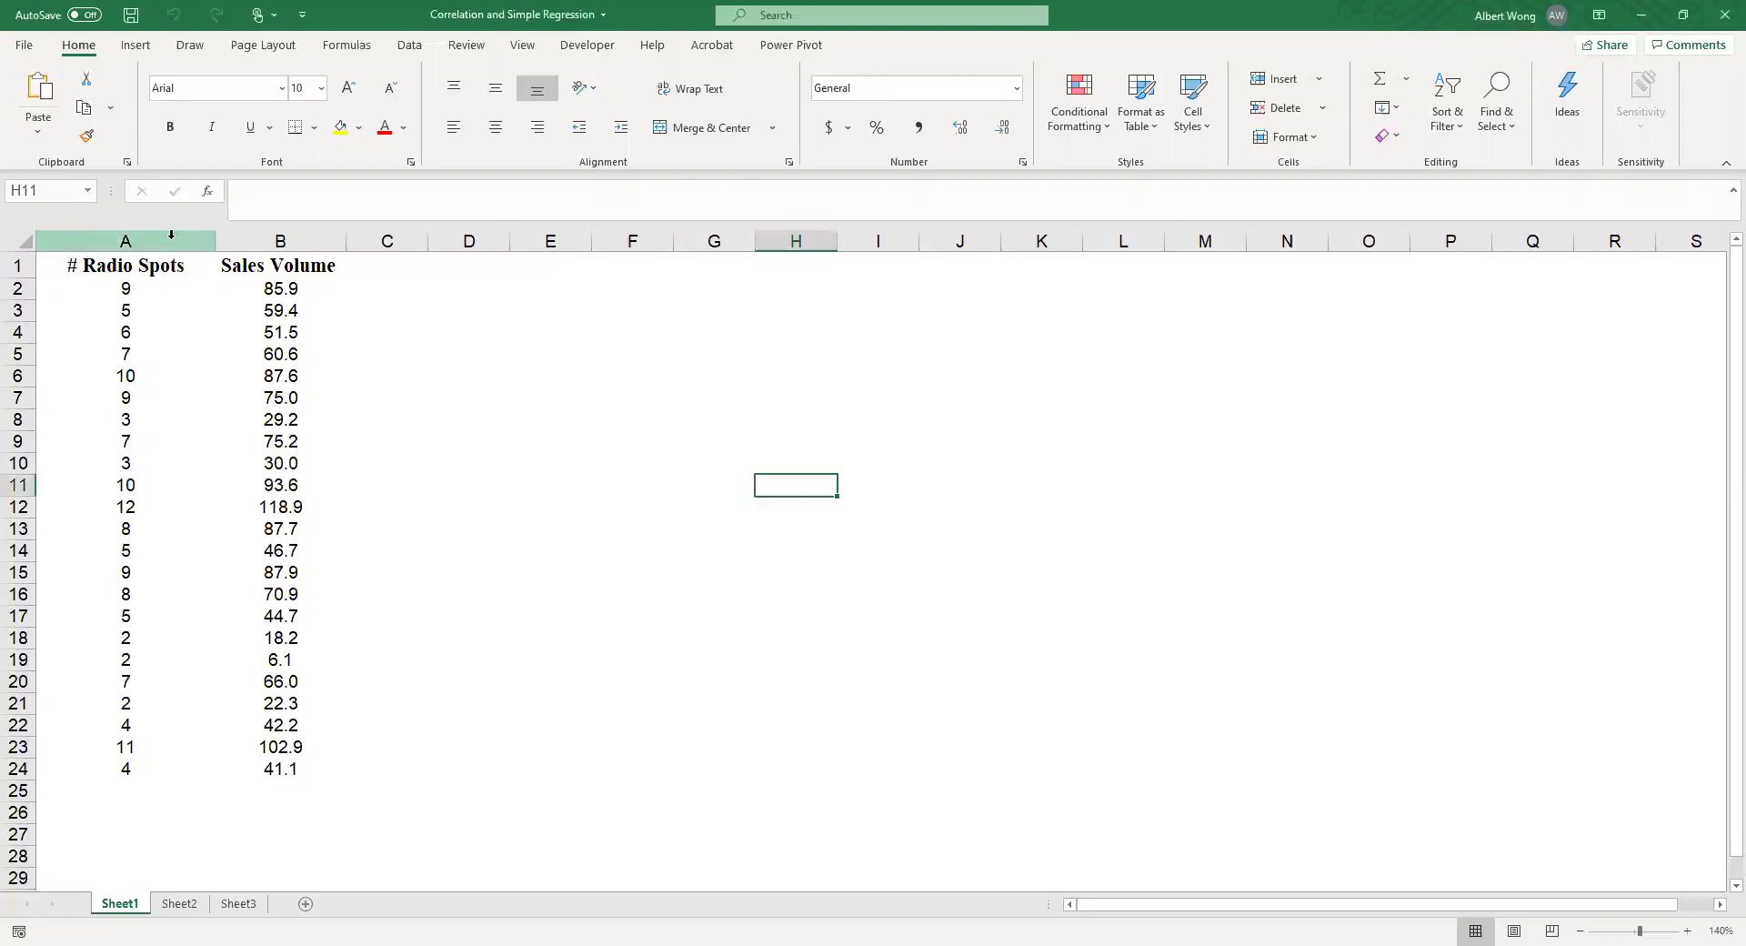
- Insert a scatter chart from the radio spots and sales volume columns and move it slightly higher beside the data
{"action": "left_click_drag", "start_coordinate": [177, 264], "coordinate": [313, 269]}
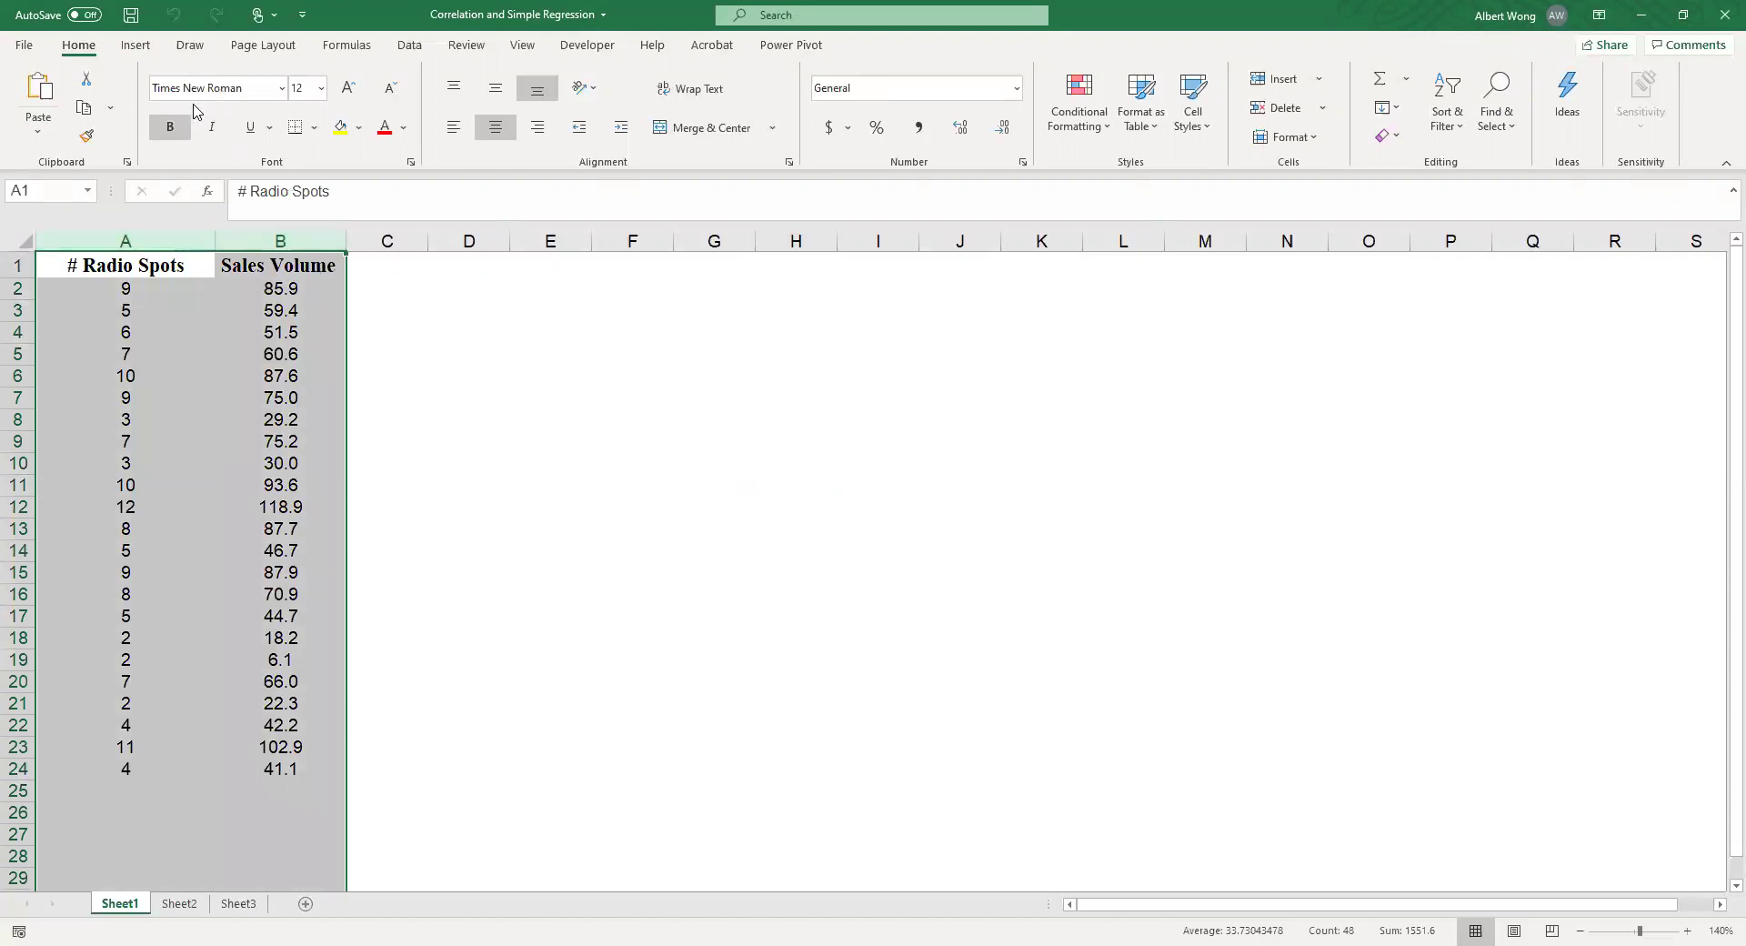
{"action": "left_click", "coordinate": [135, 45]}
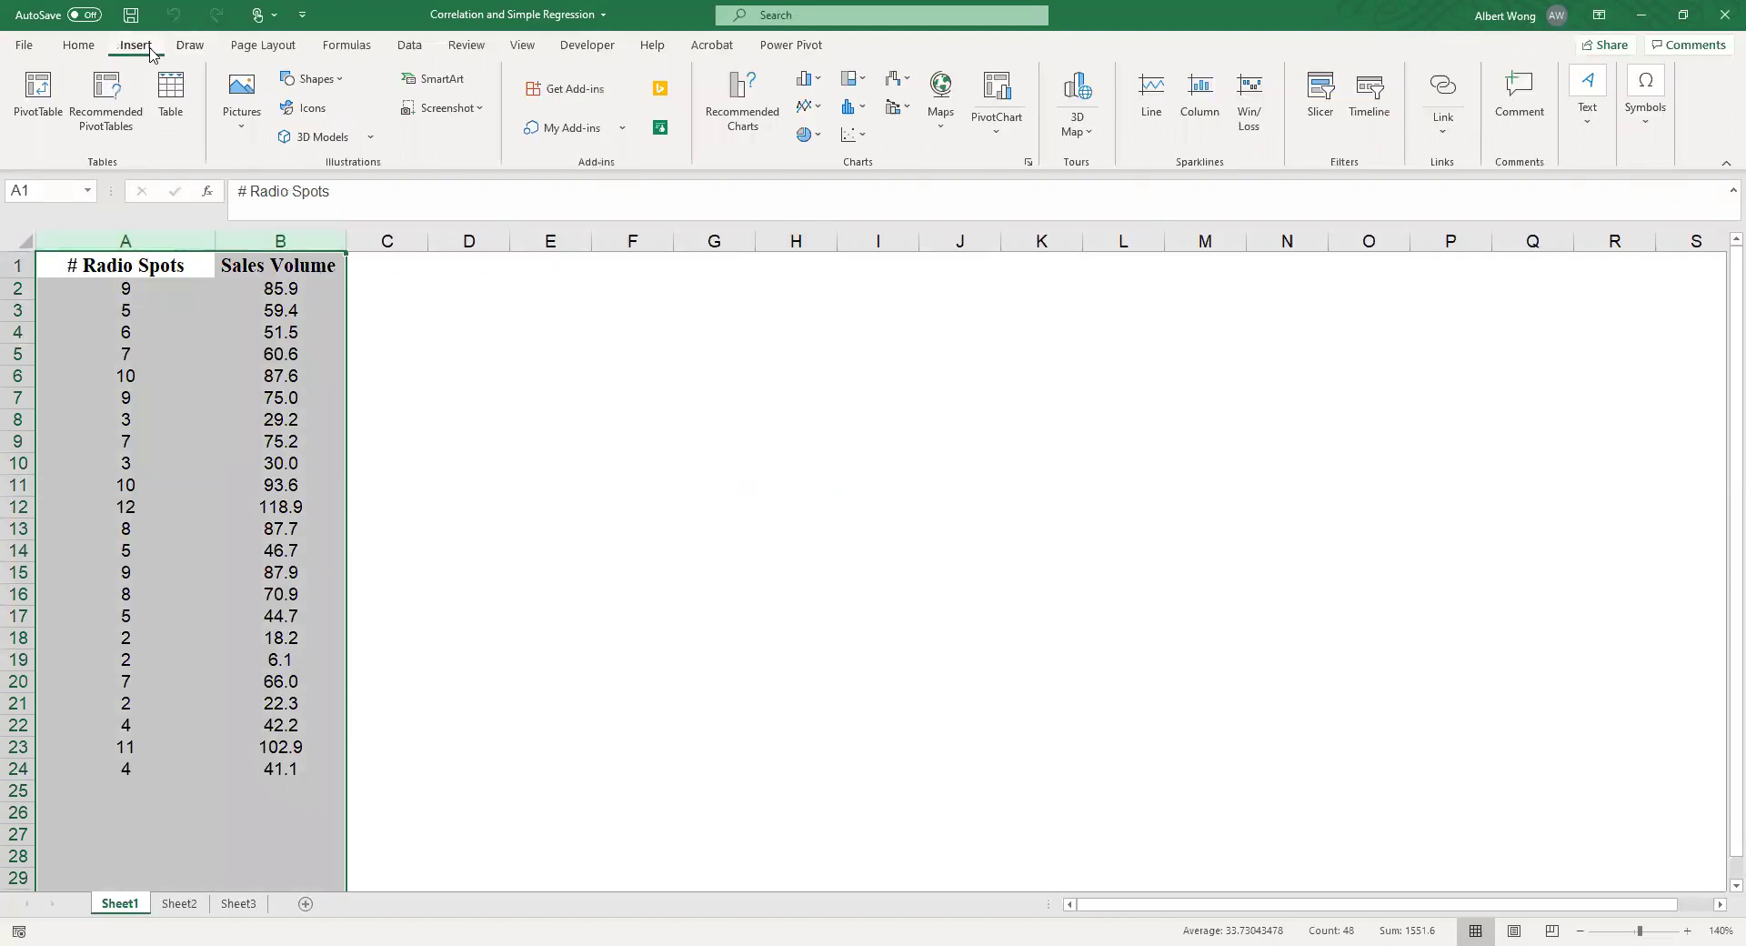
{"action": "left_click", "coordinate": [847, 136]}
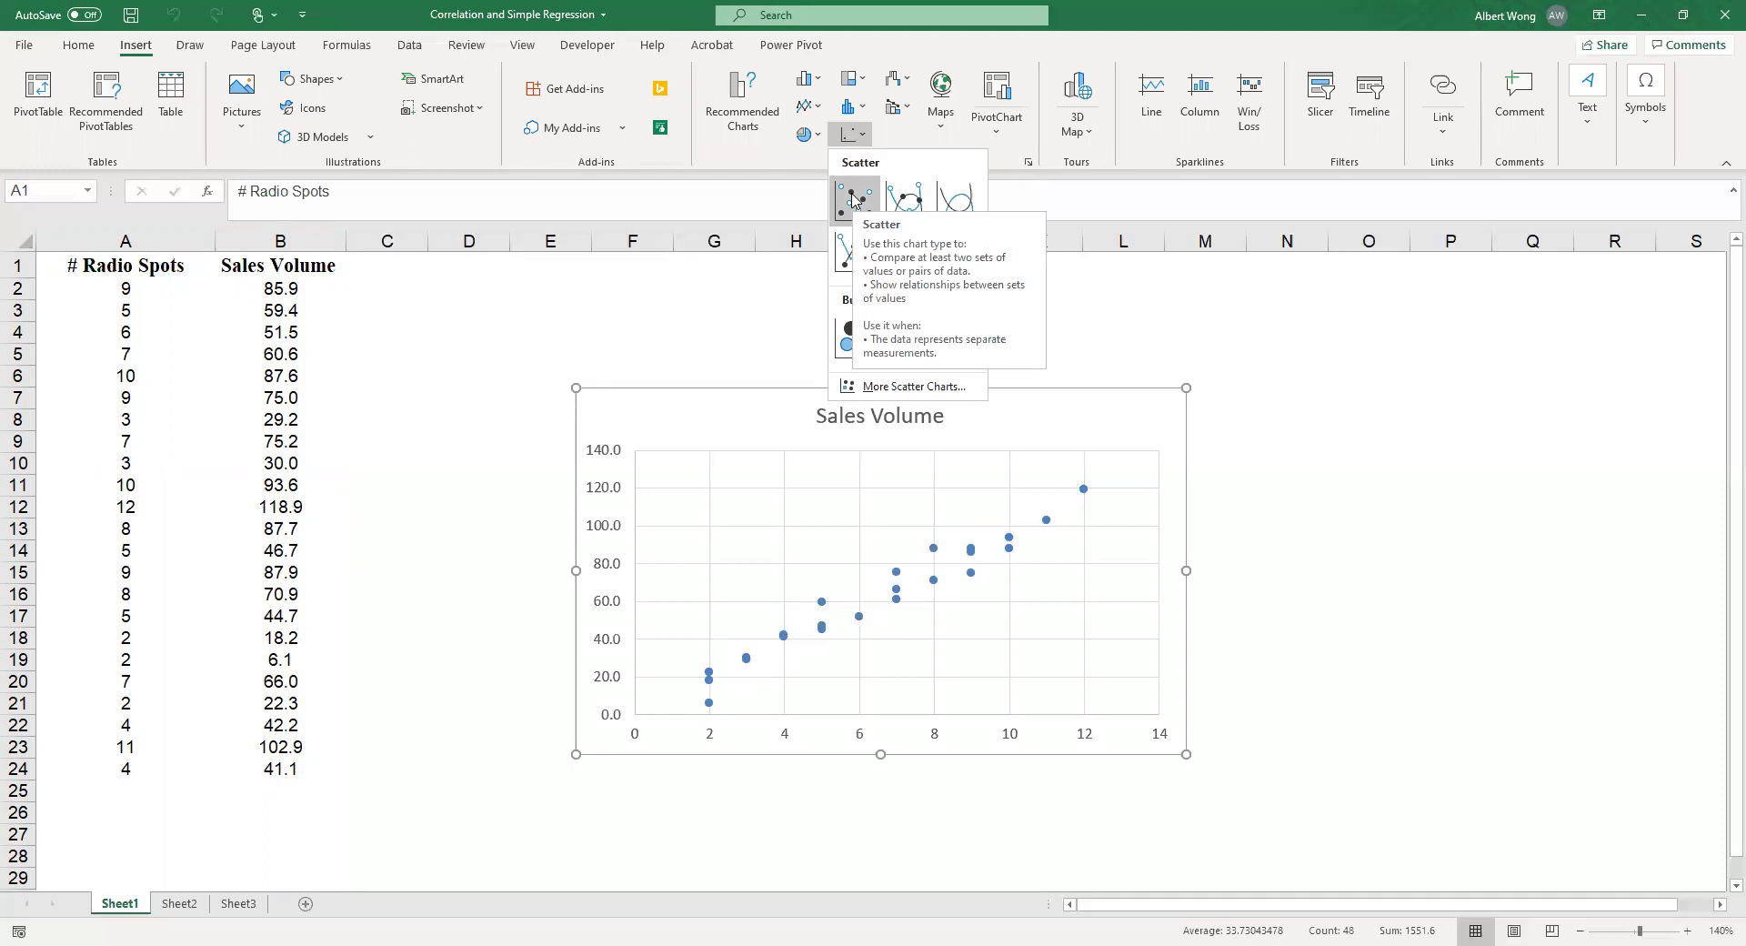
{"action": "left_click", "coordinate": [853, 199]}
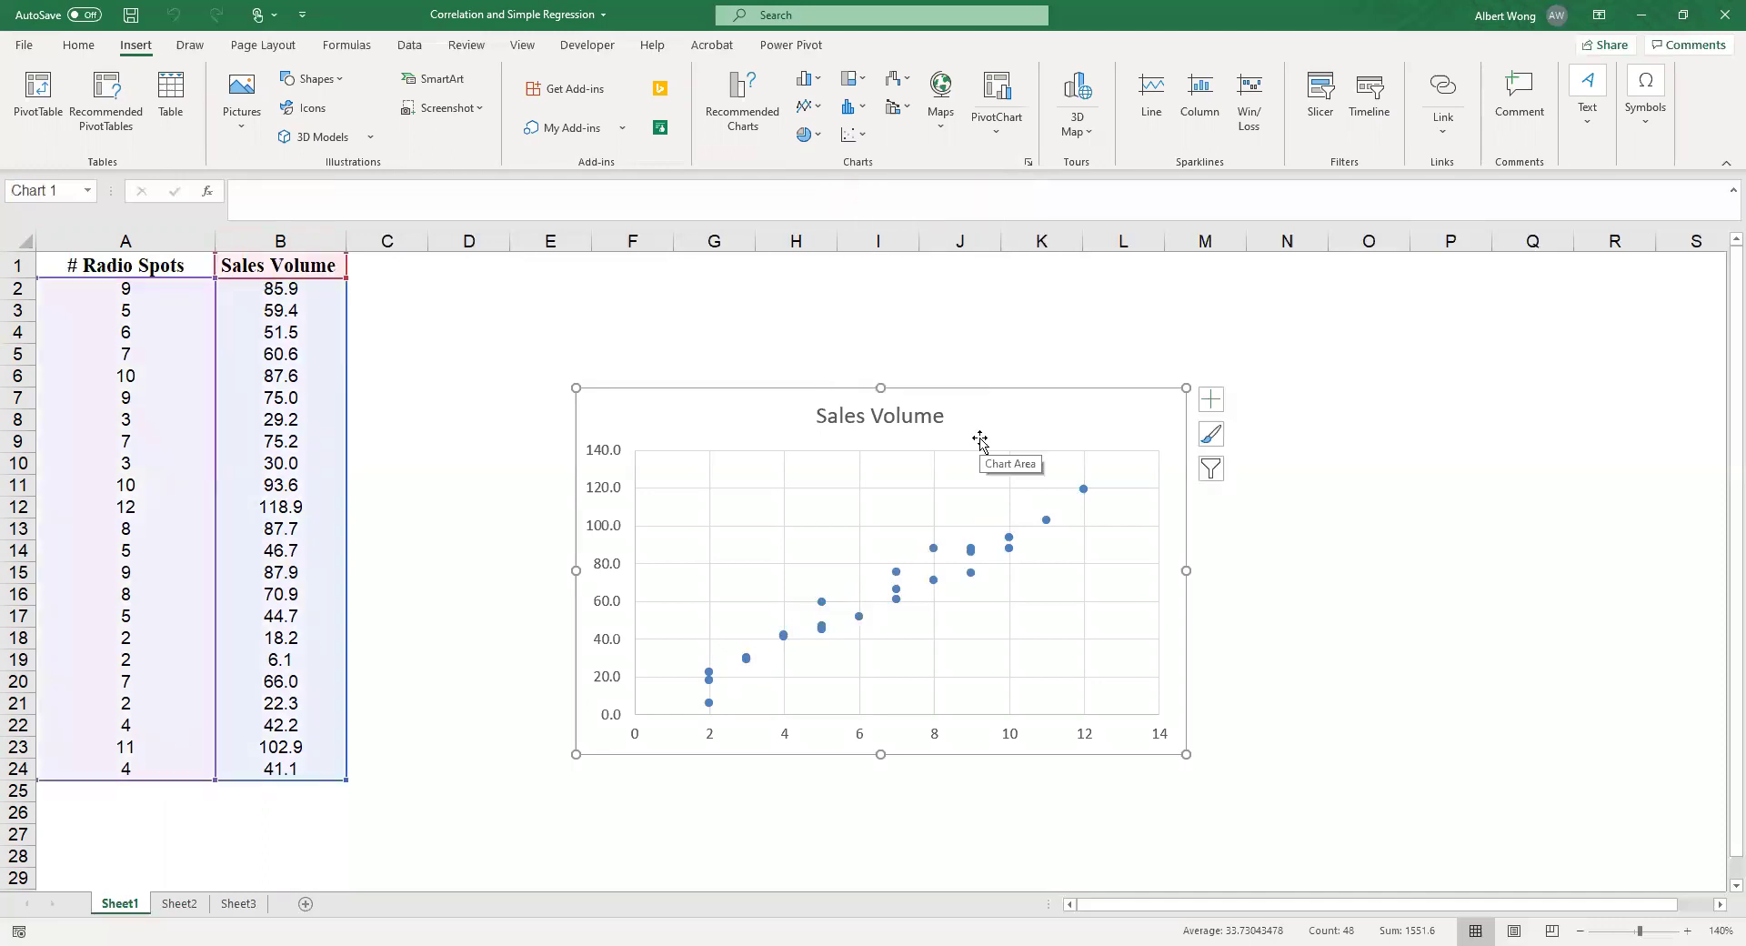
{"action": "left_click_drag", "start_coordinate": [994, 391], "coordinate": [974, 331]}
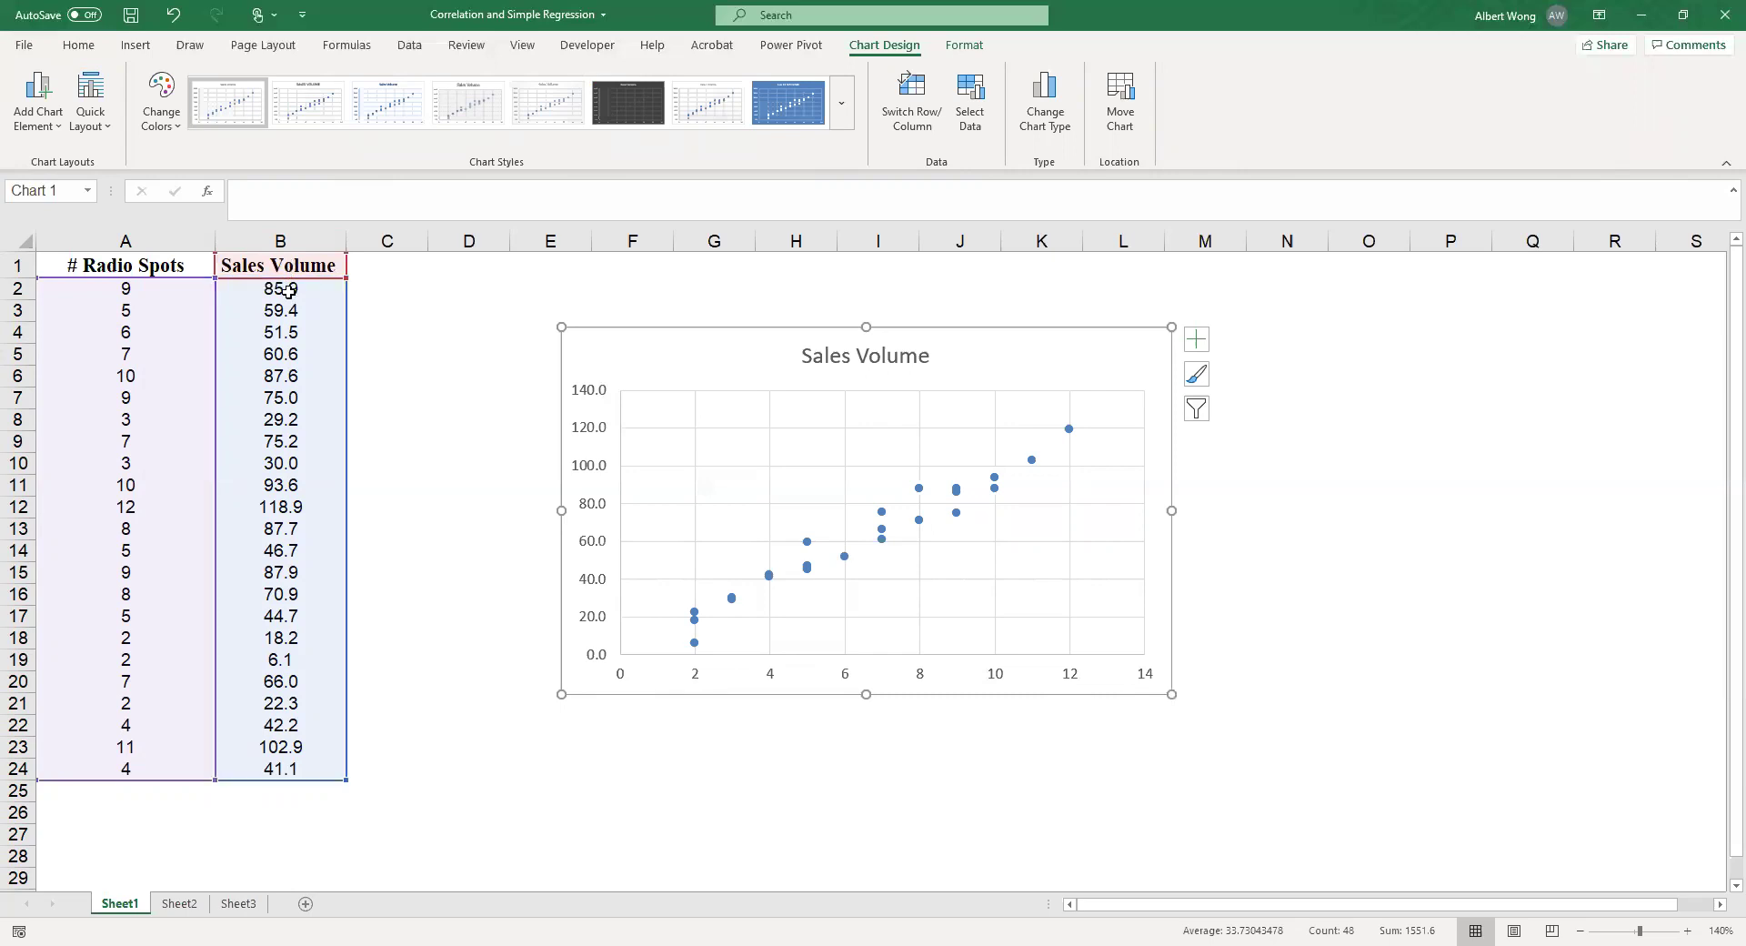
- Compare the radio spots and sales volume pair in row 4 with the points plotted on the scatter chart
{"action": "left_click", "coordinate": [859, 353]}
{"action": "mouse_move", "coordinate": [847, 566]}
{"action": "left_click", "coordinate": [119, 328]}
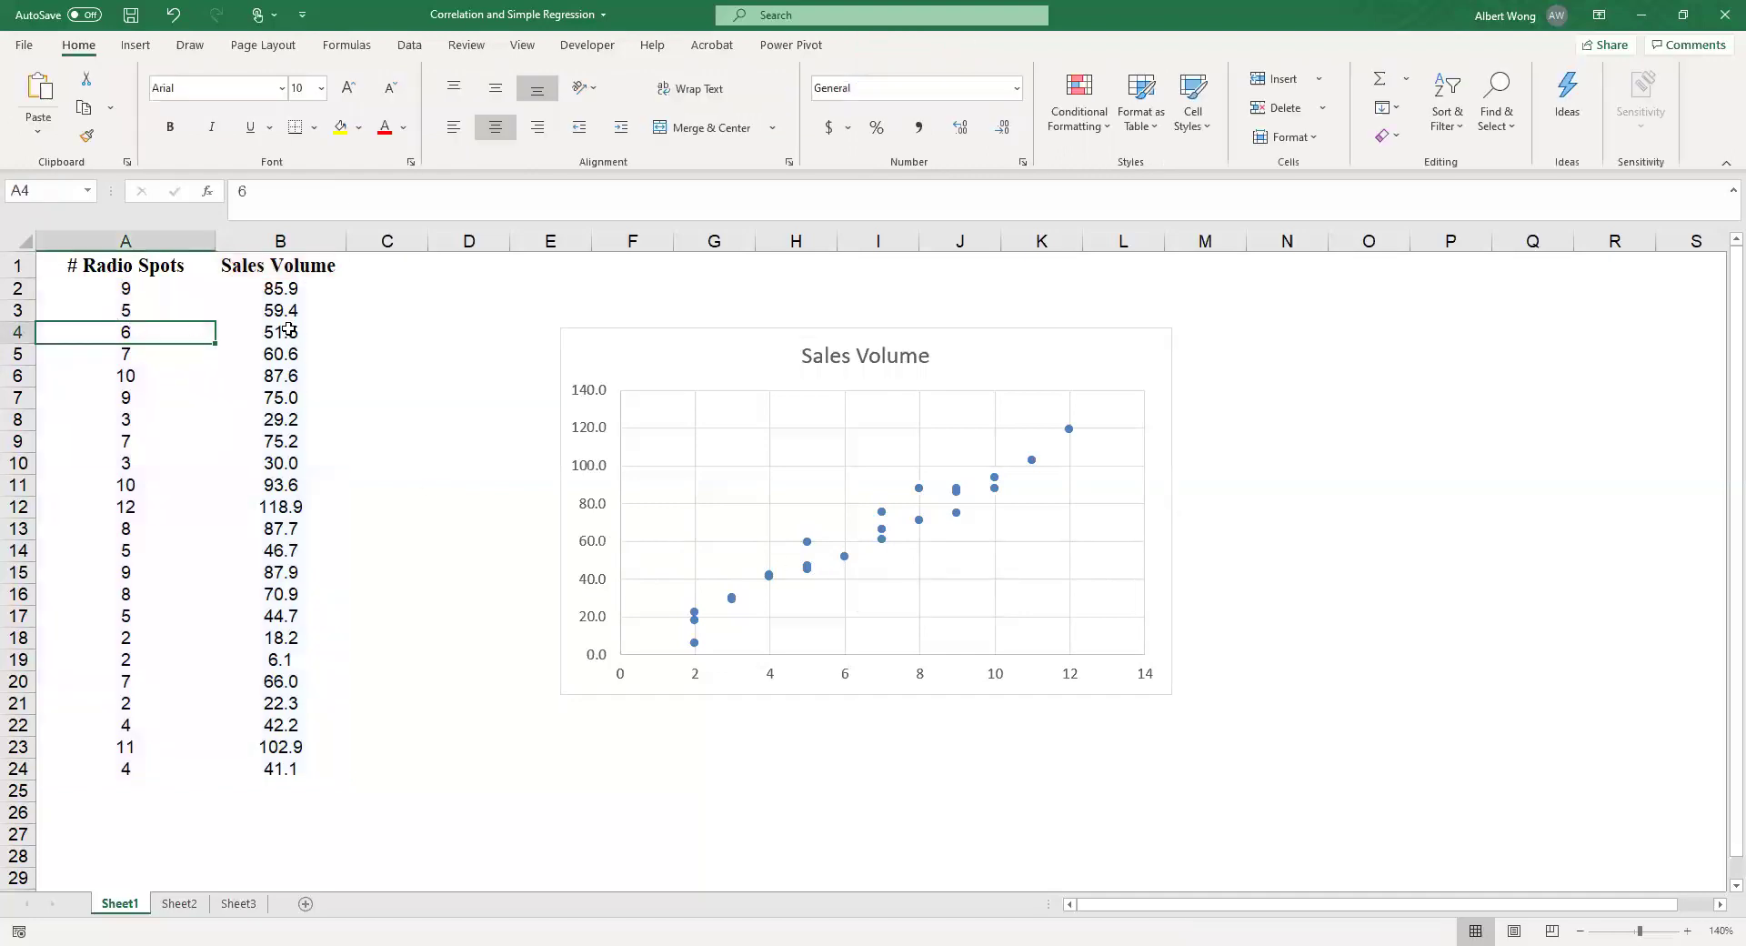
{"action": "left_click", "coordinate": [288, 329]}
{"action": "left_click_drag", "start_coordinate": [110, 328], "coordinate": [288, 338]}
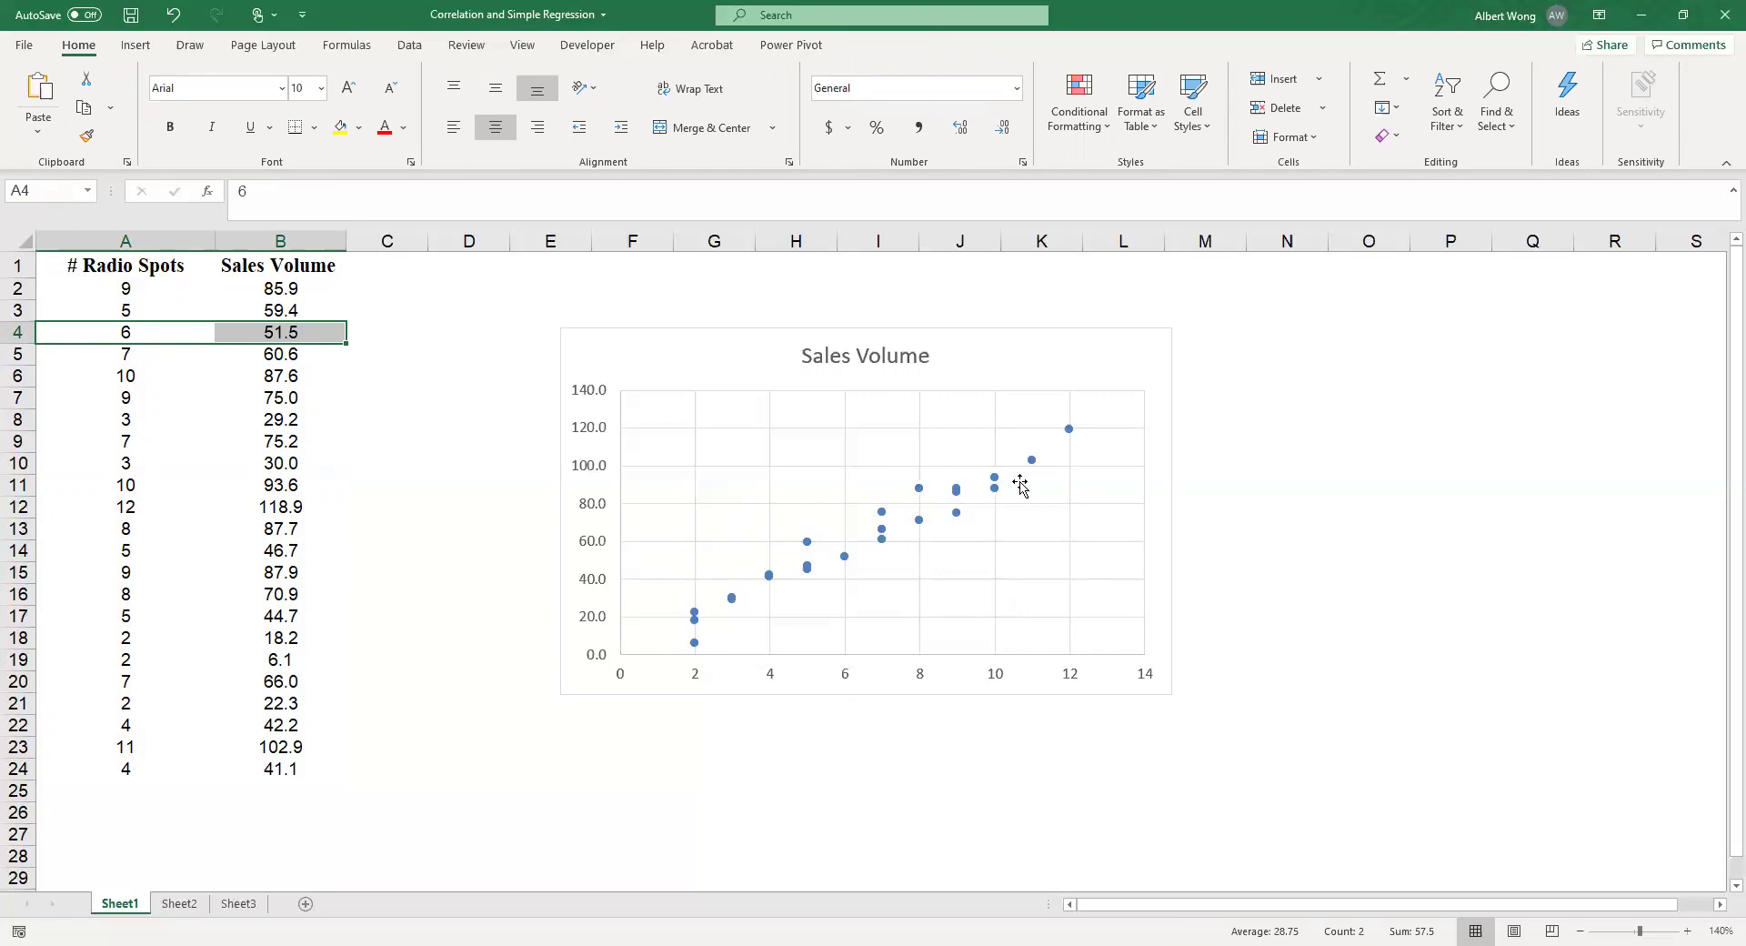
{"action": "mouse_move", "coordinate": [1069, 436]}
- Add a linear trendline to the Sales Volume data series
{"action": "mouse_move", "coordinate": [923, 527]}
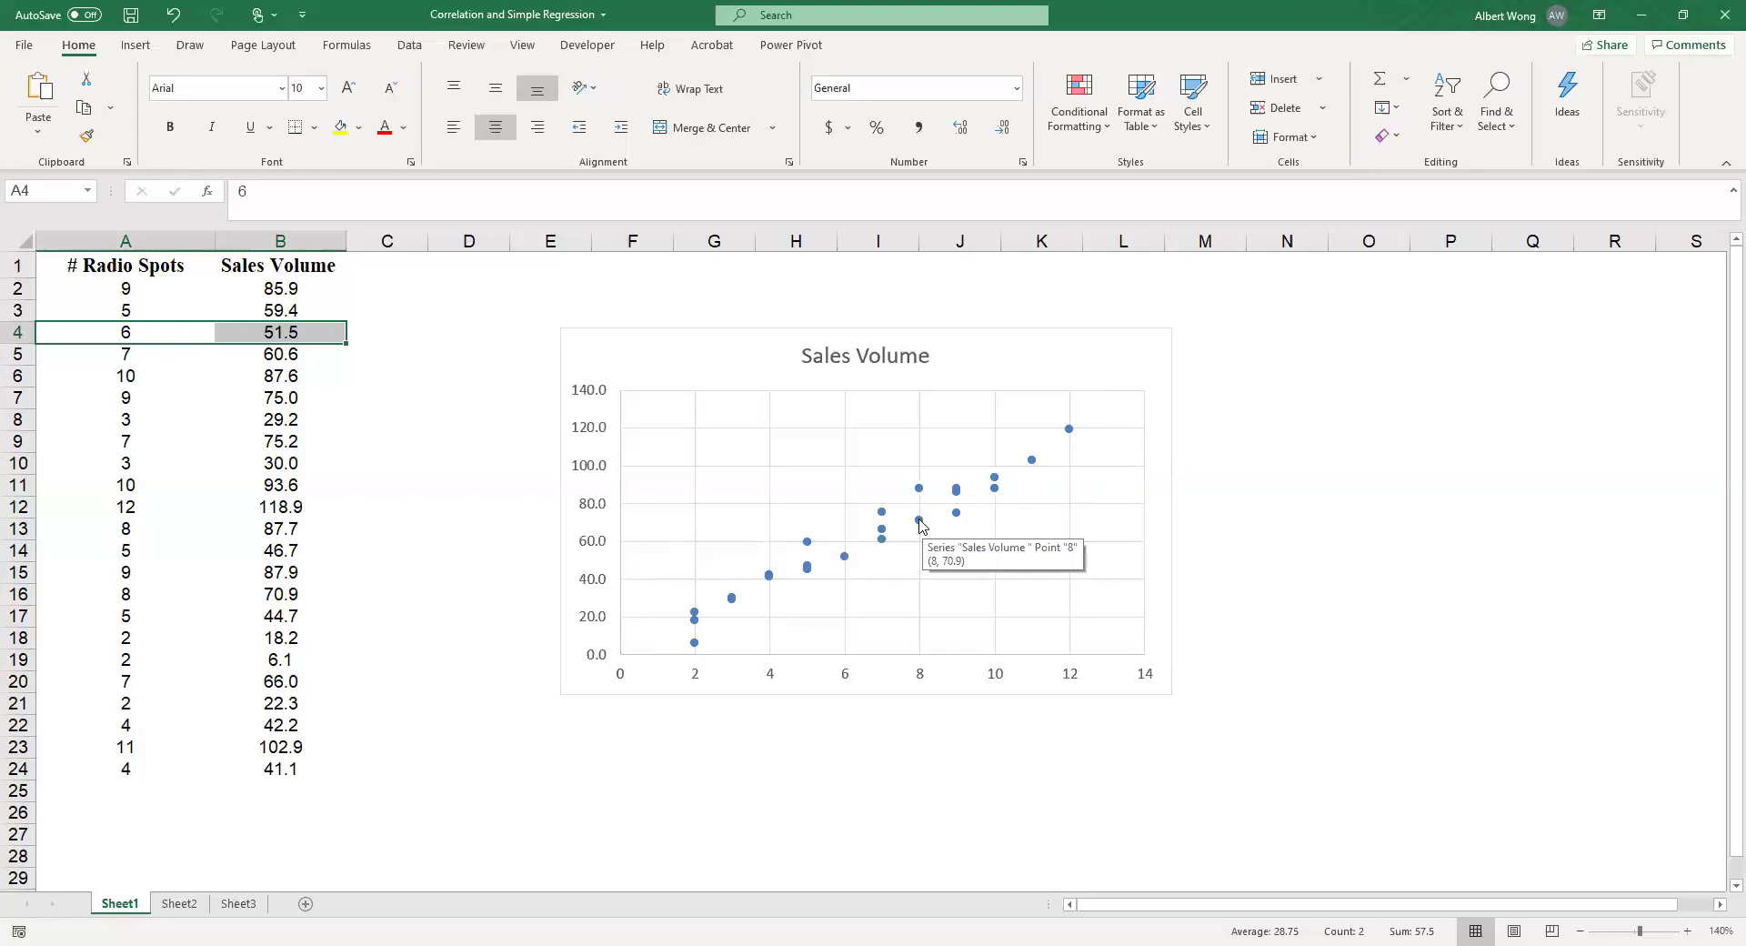
{"action": "right_click", "coordinate": [920, 525]}
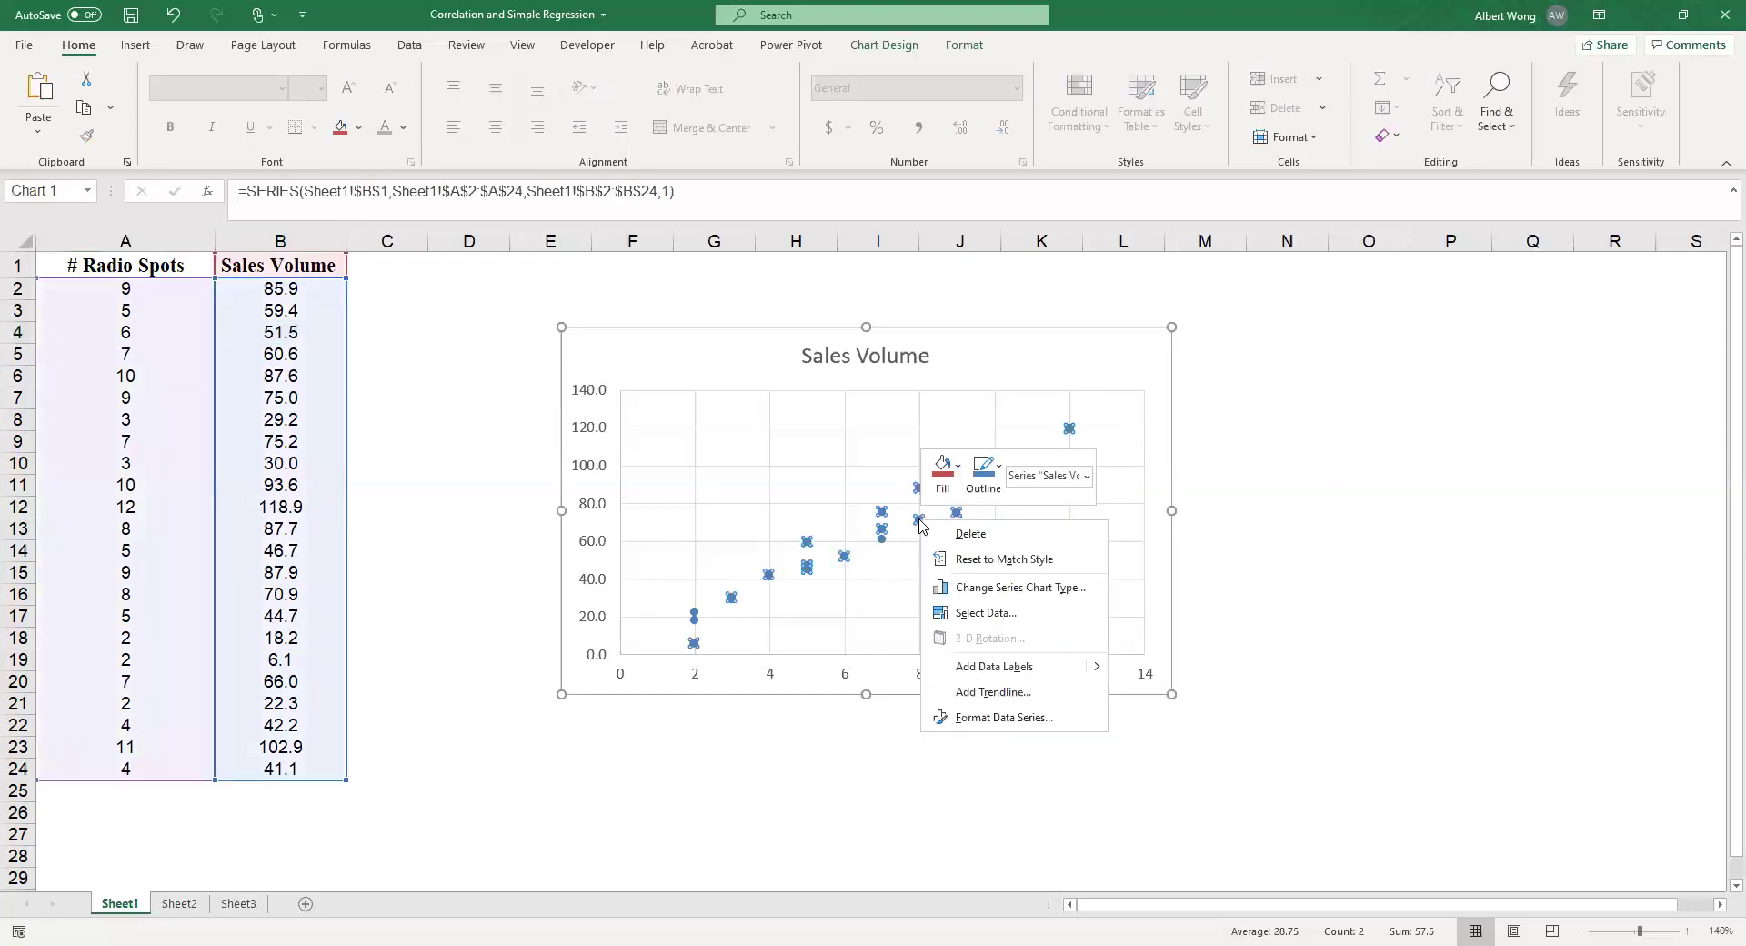
{"action": "left_click", "coordinate": [983, 696]}
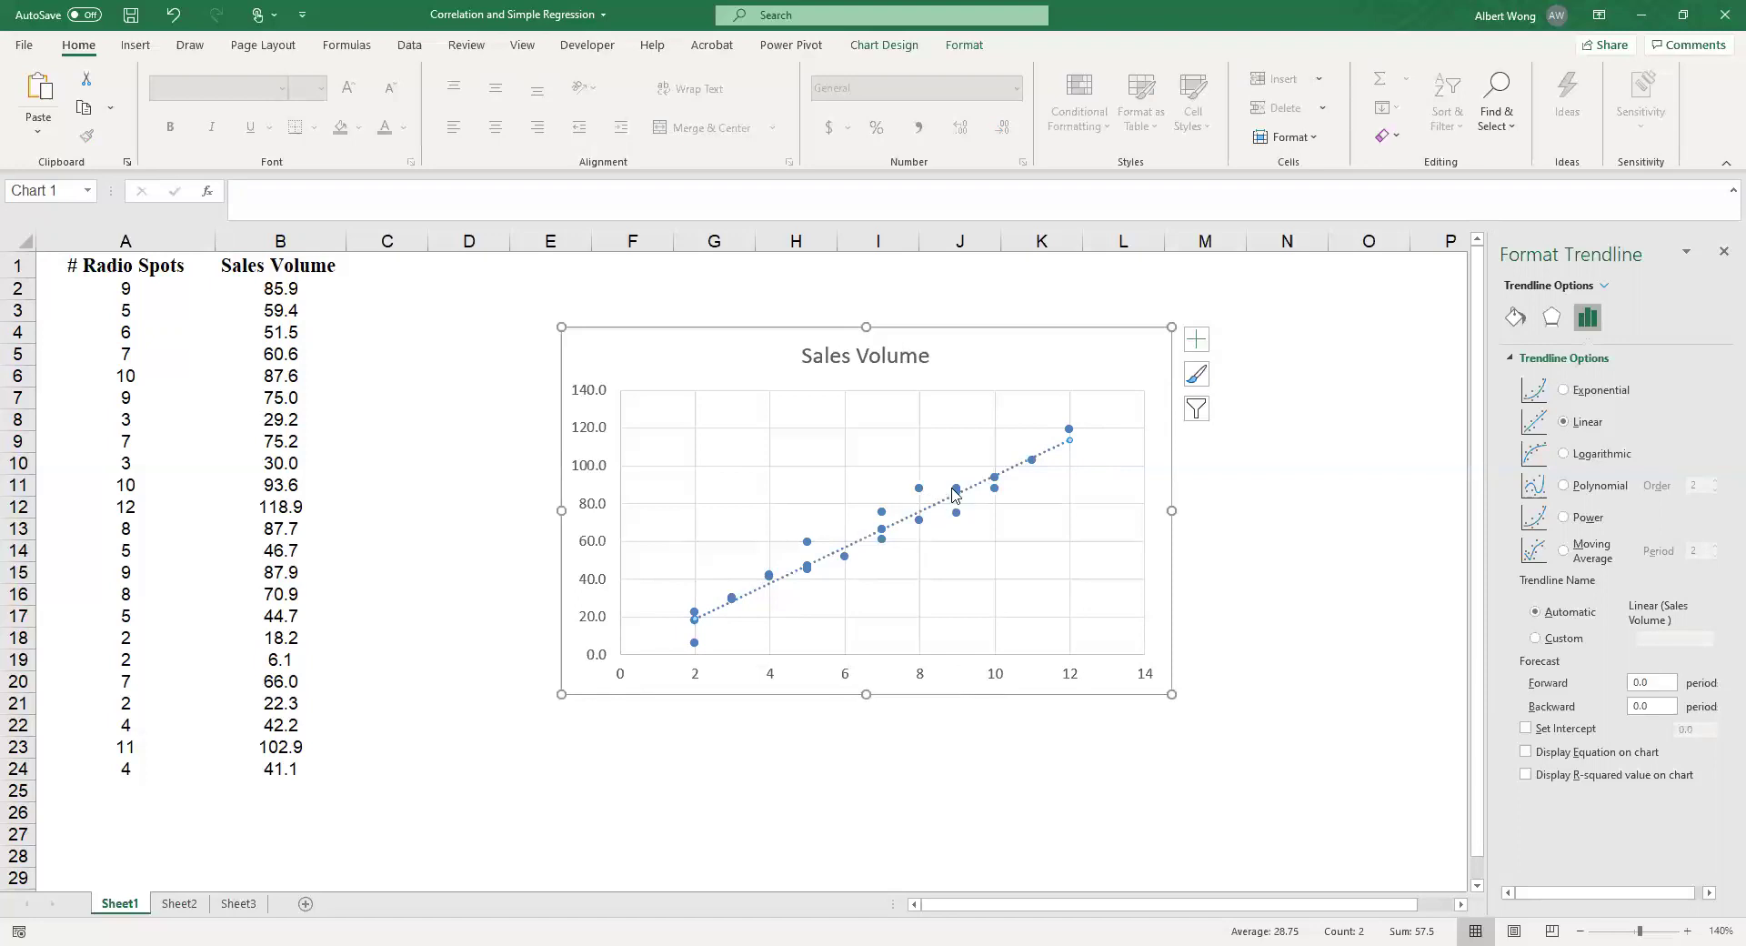
- Display the trendline's equation and R-squared value on the chart, with the label placed clear above the line
{"action": "mouse_move", "coordinate": [955, 494]}
{"action": "mouse_move", "coordinate": [920, 531]}
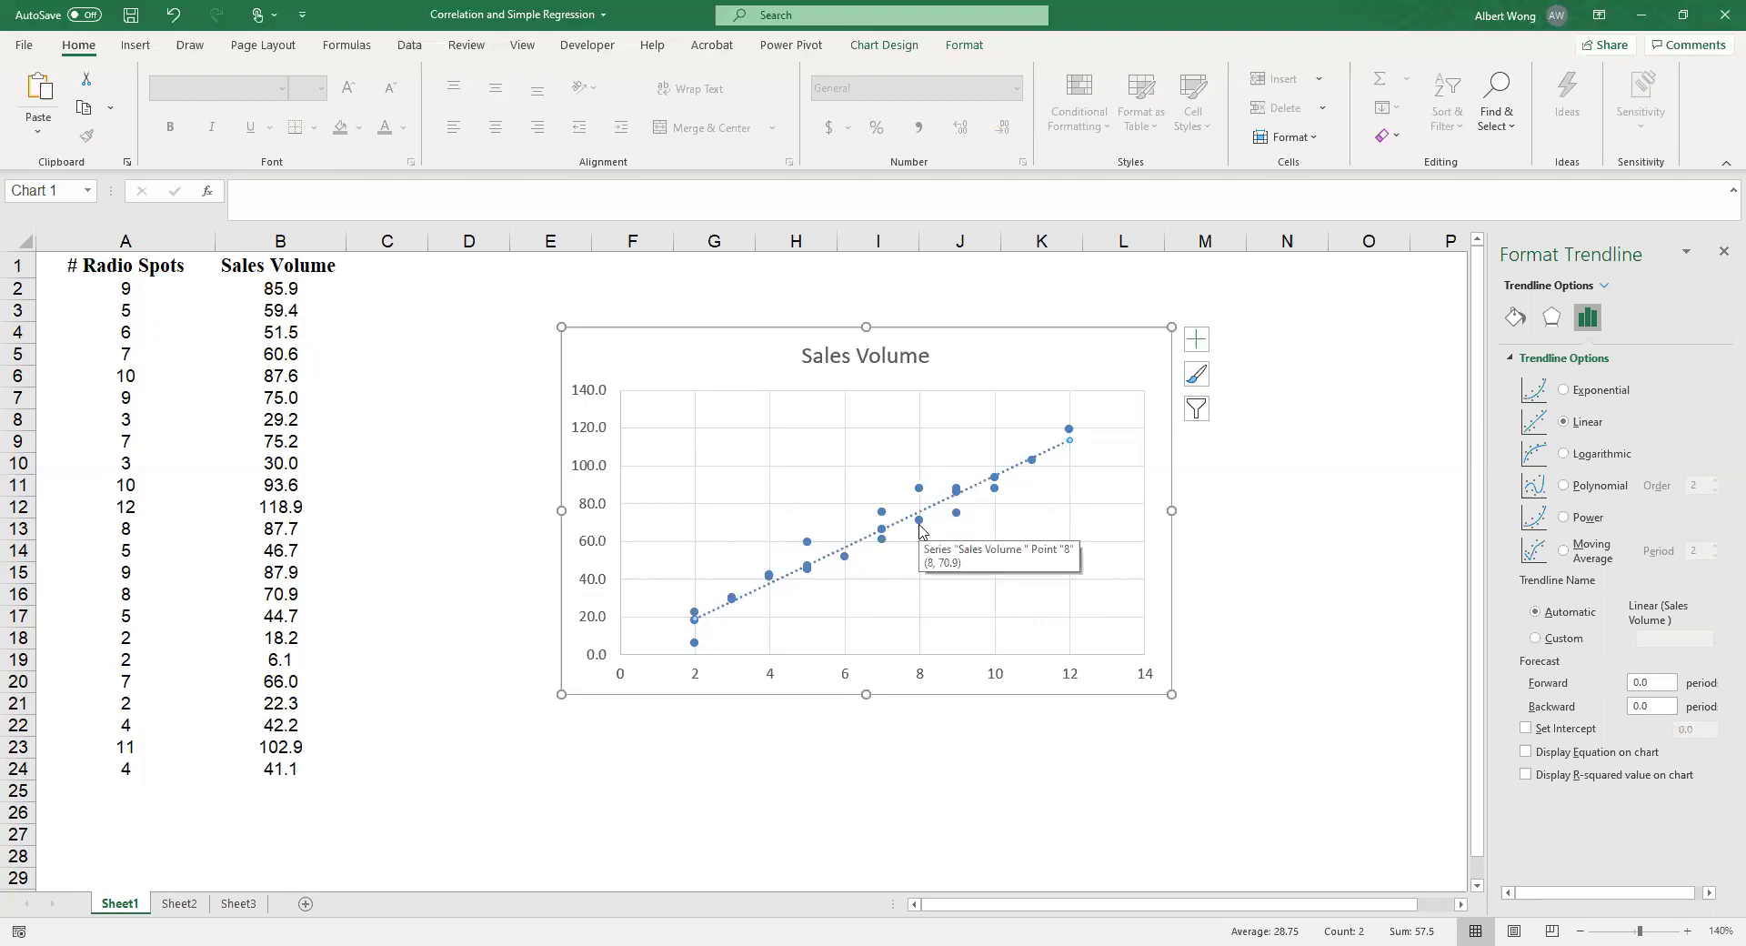
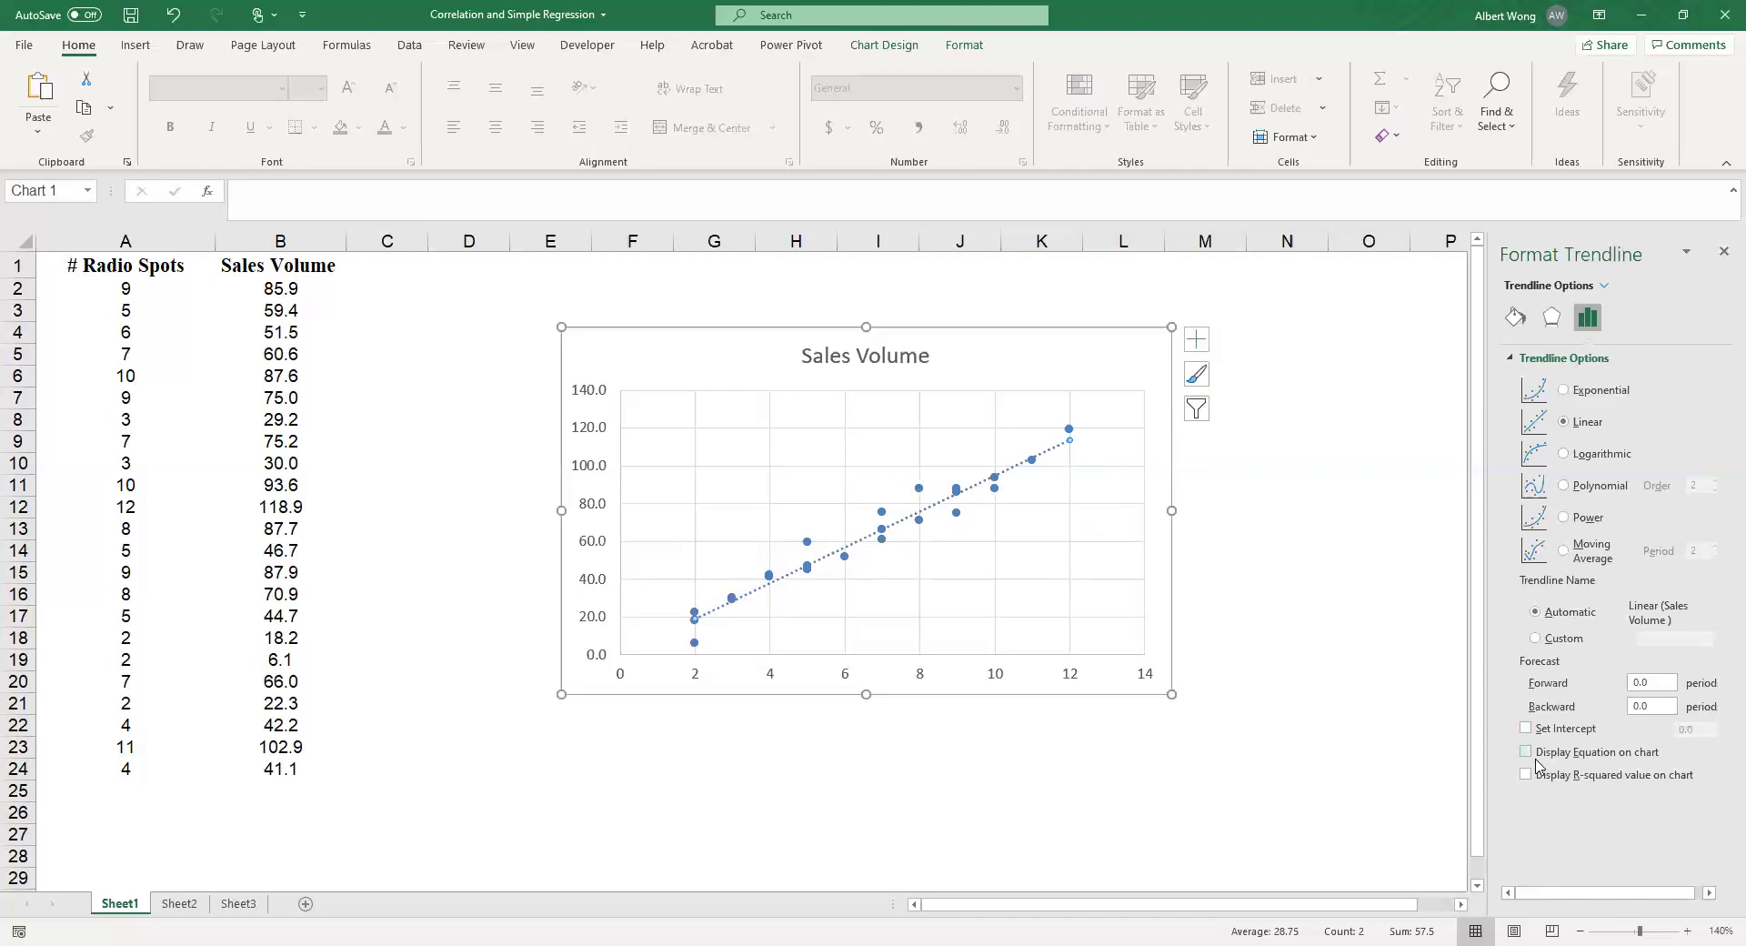
{"action": "left_click", "coordinate": [1537, 766]}
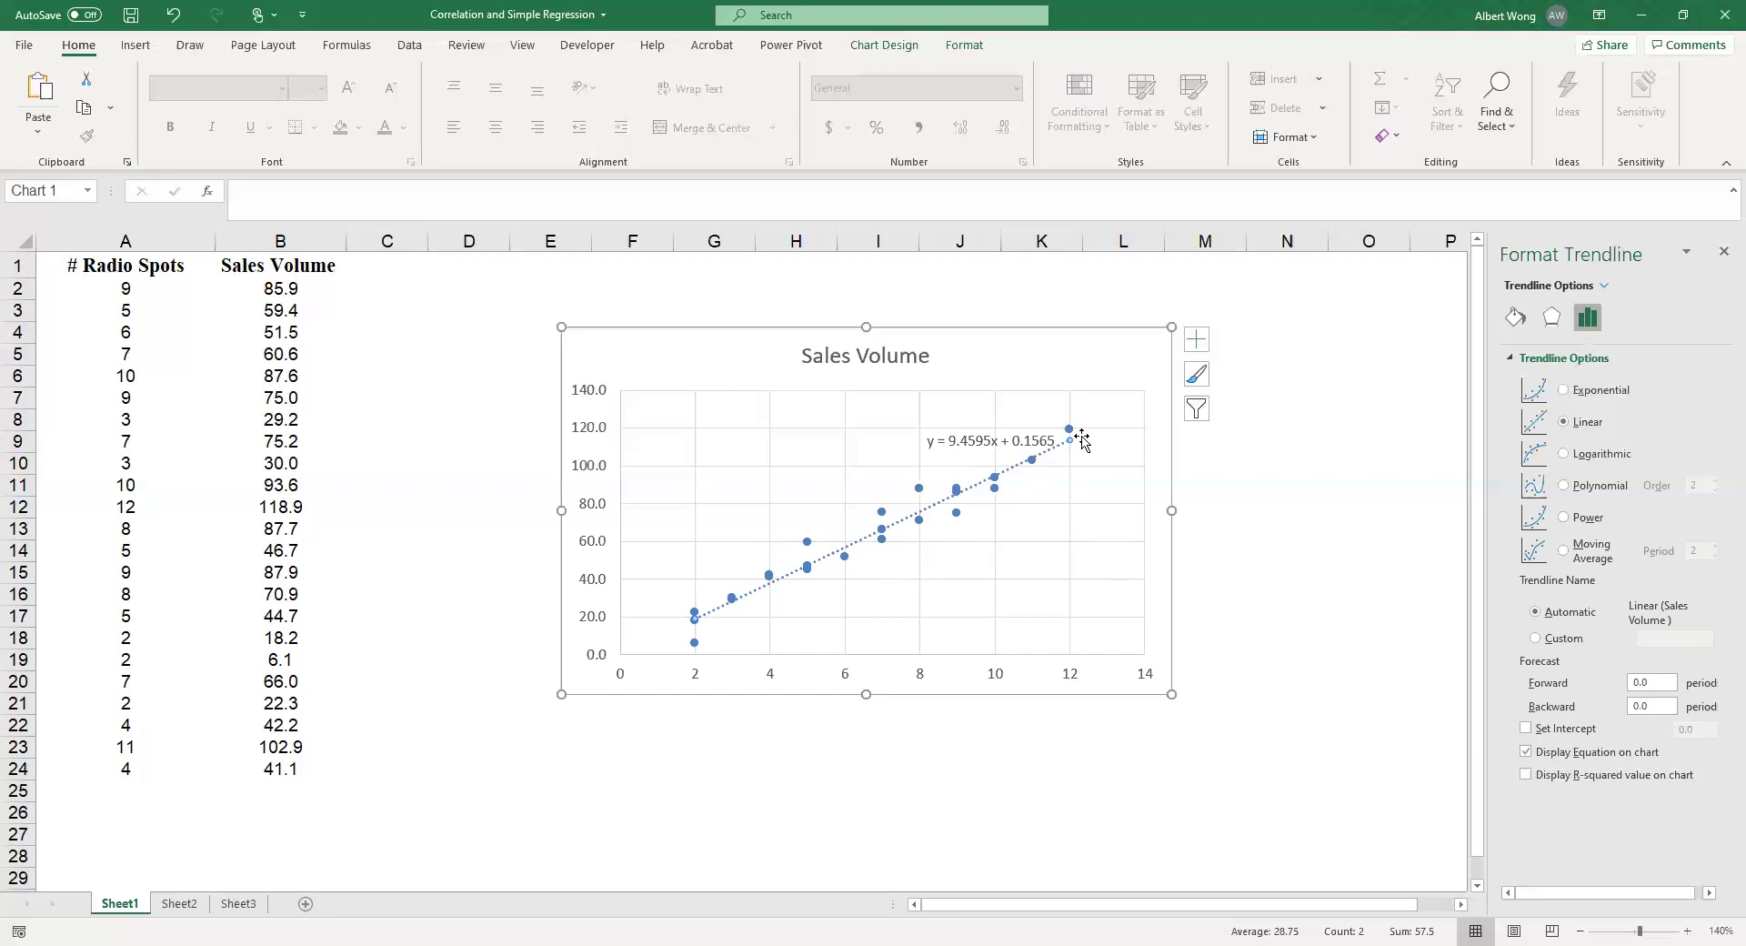
{"action": "left_click", "coordinate": [985, 441]}
{"action": "left_click_drag", "start_coordinate": [985, 441], "coordinate": [852, 457]}
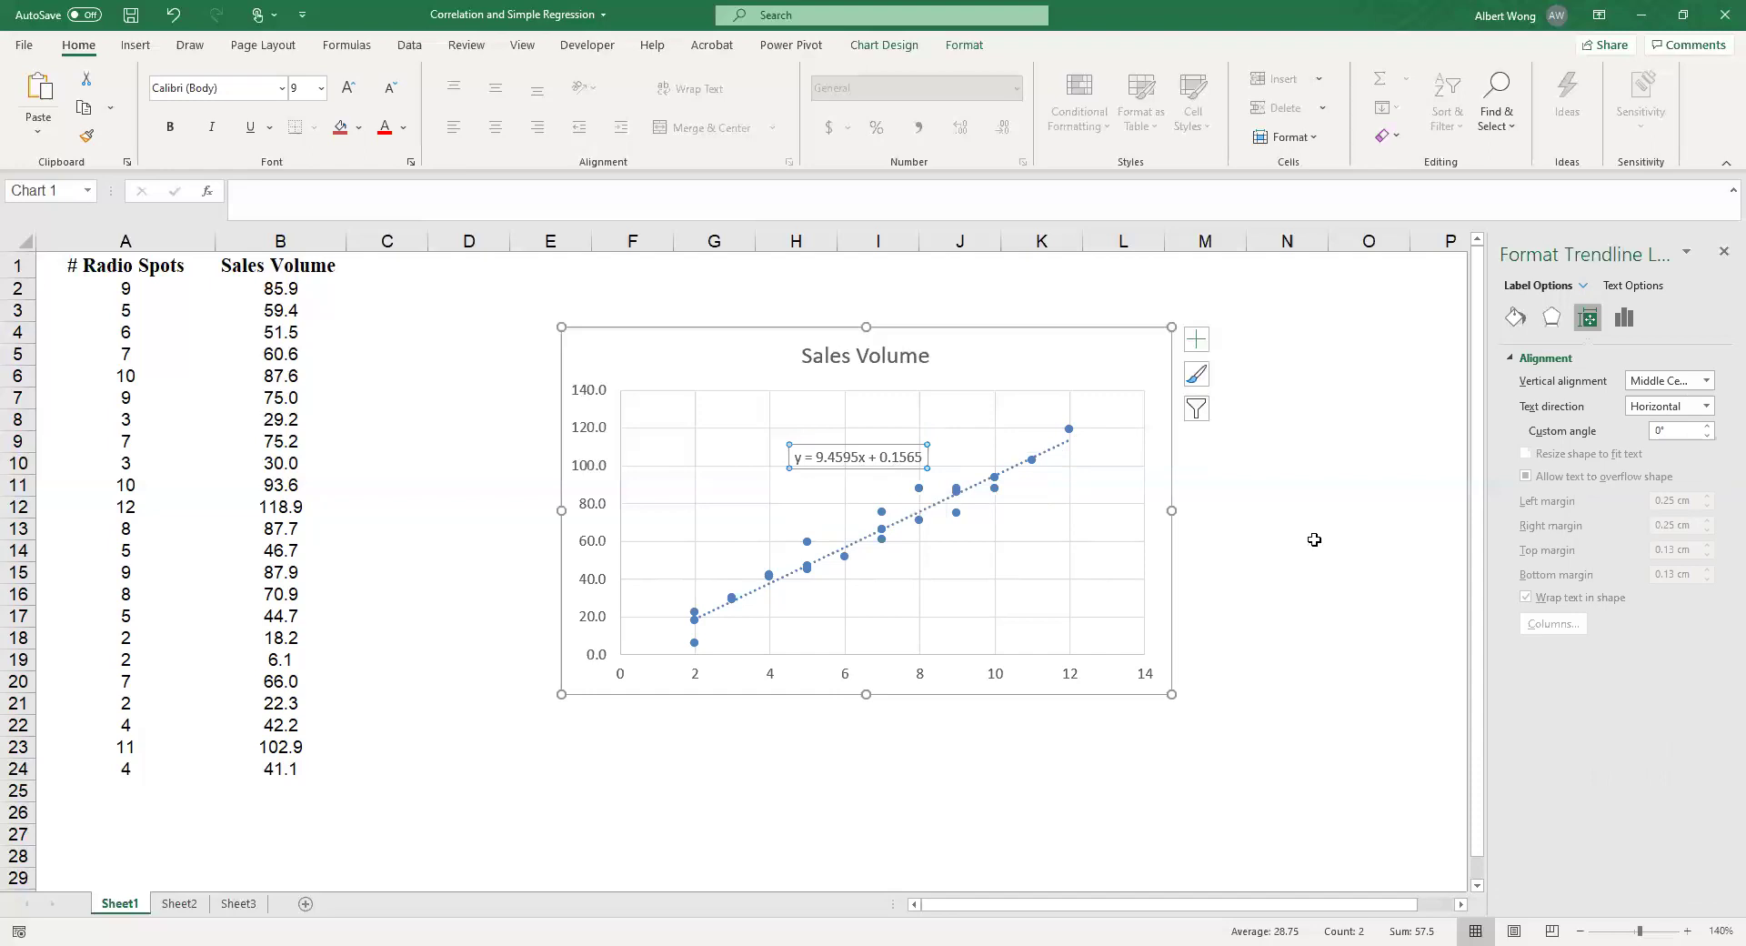
{"action": "left_click", "coordinate": [1066, 447]}
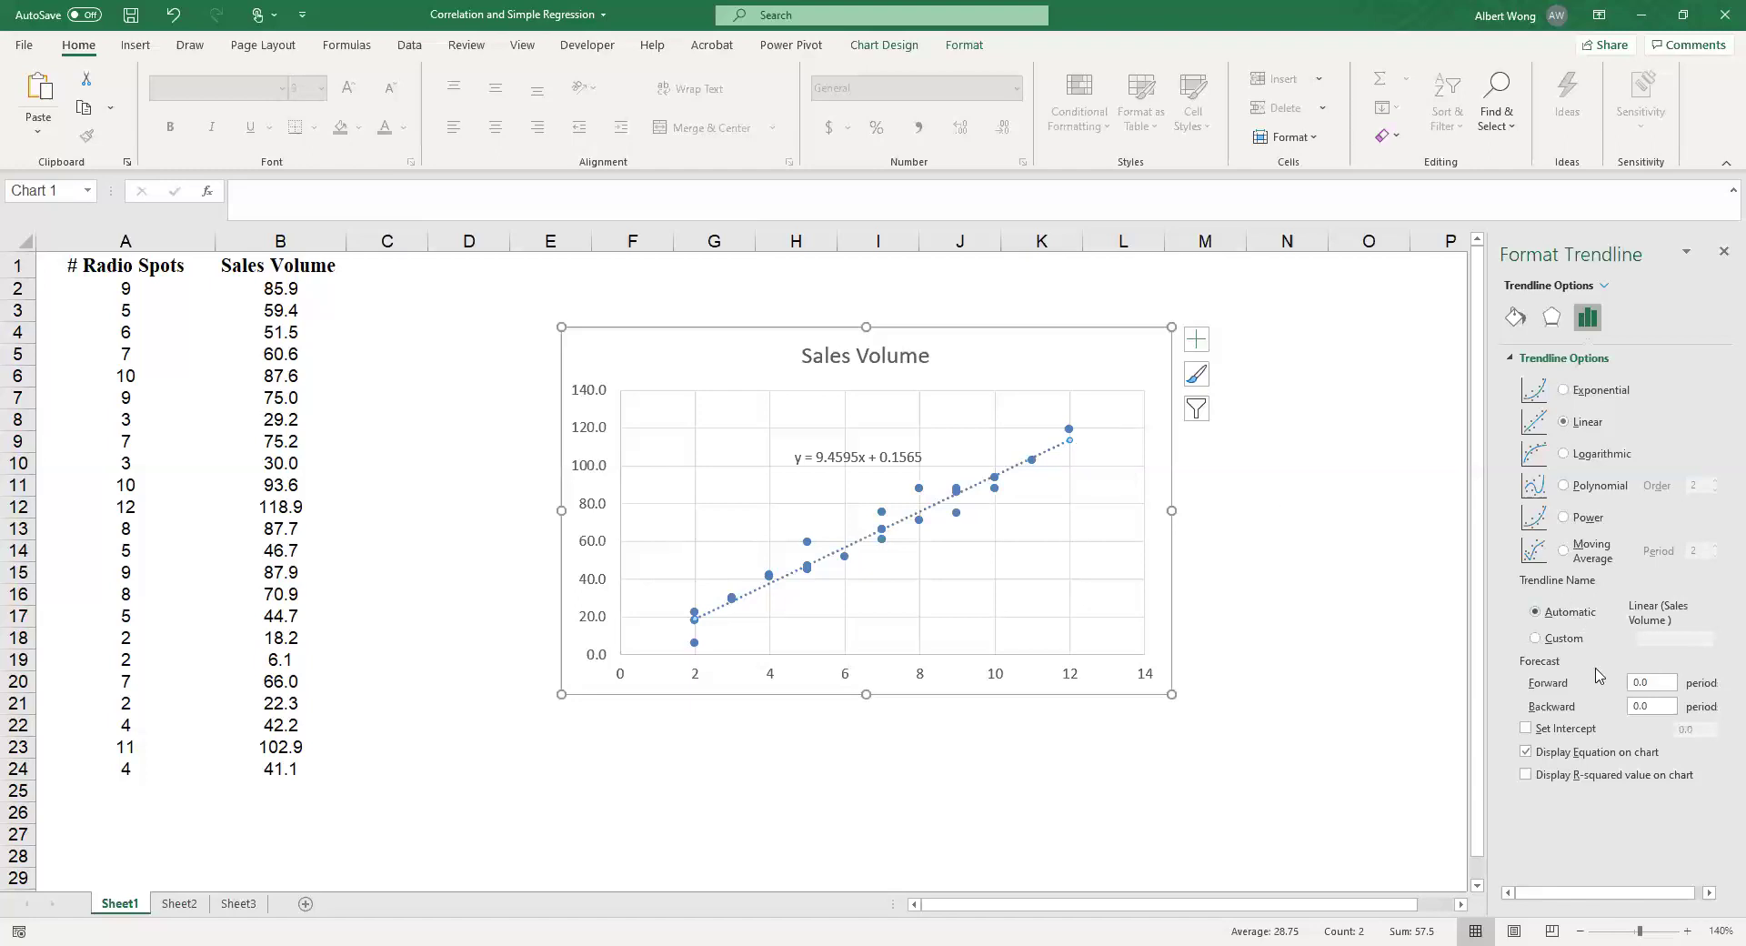
{"action": "left_click", "coordinate": [1526, 776]}
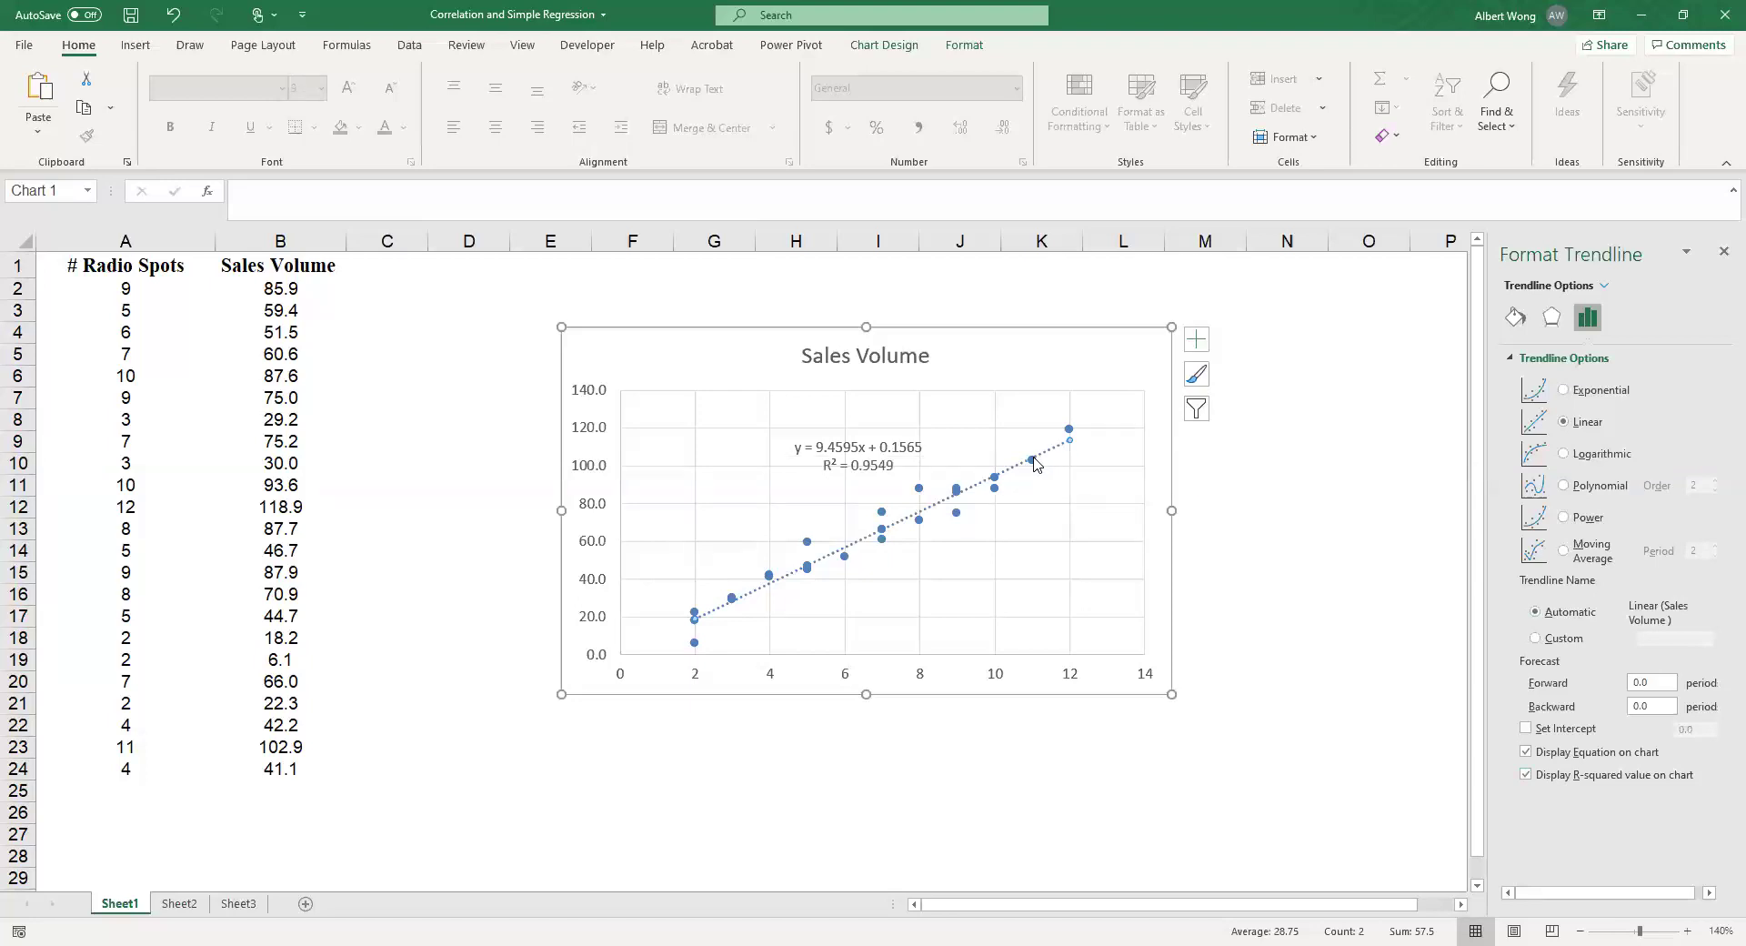
- Format the trendline as a solid black line
{"action": "left_click", "coordinate": [1514, 319]}
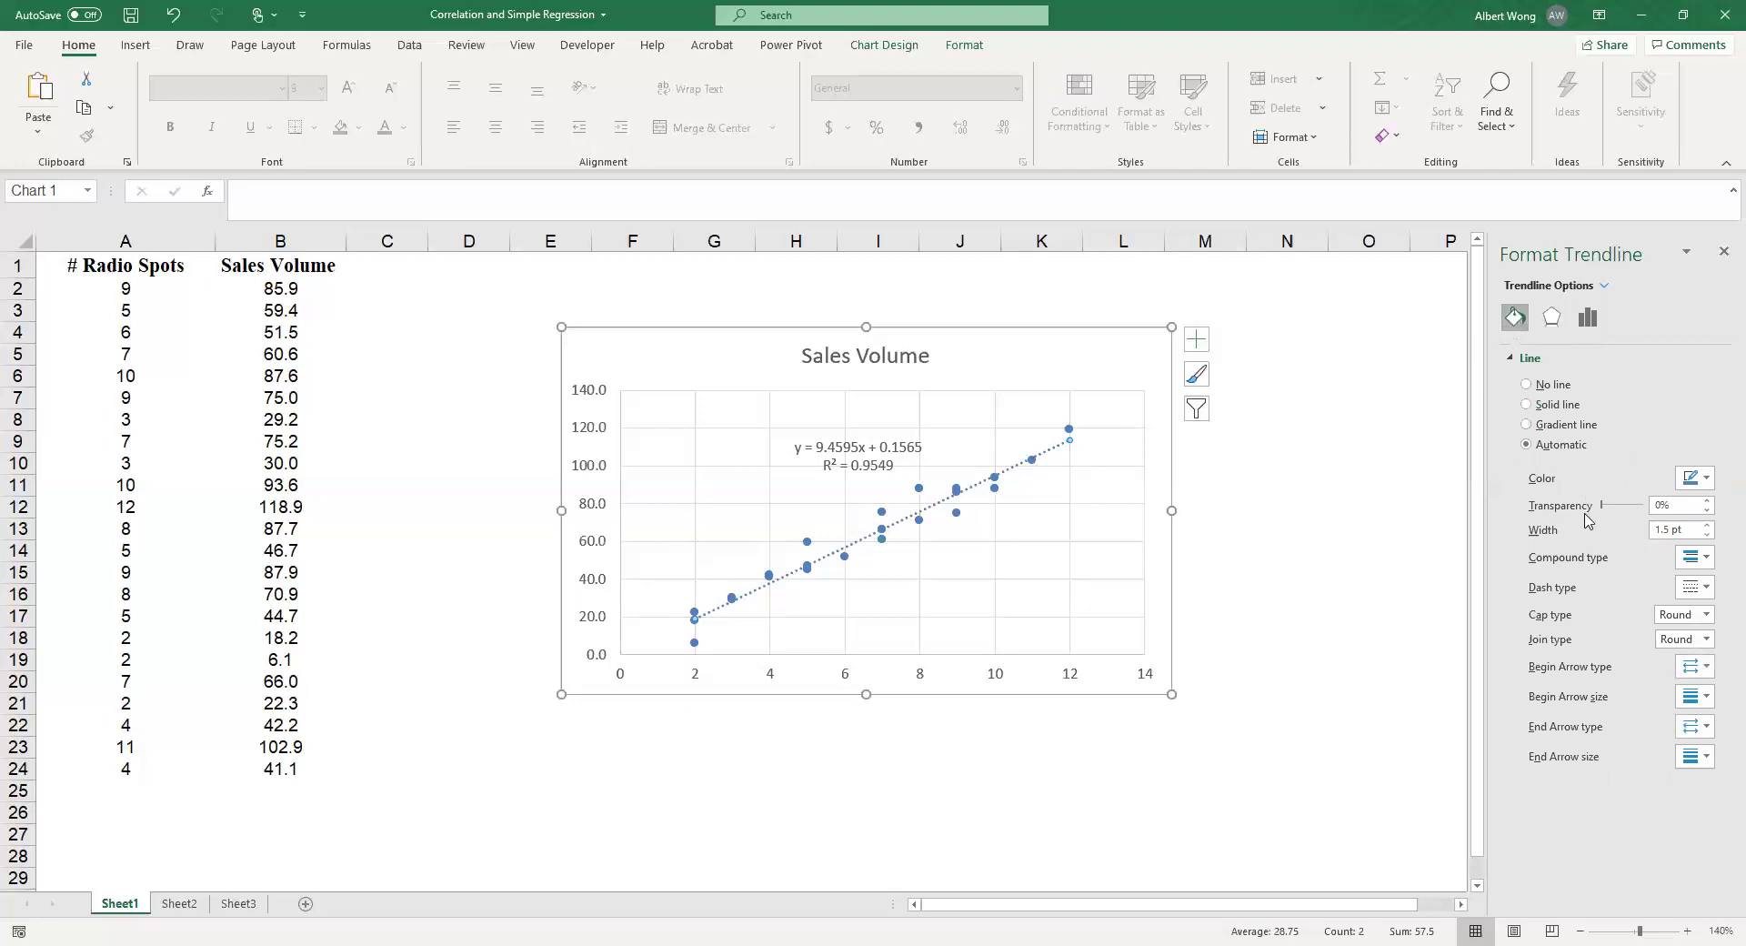
{"action": "left_click", "coordinate": [1525, 405]}
{"action": "left_click", "coordinate": [1708, 482]}
{"action": "left_click", "coordinate": [1626, 527]}
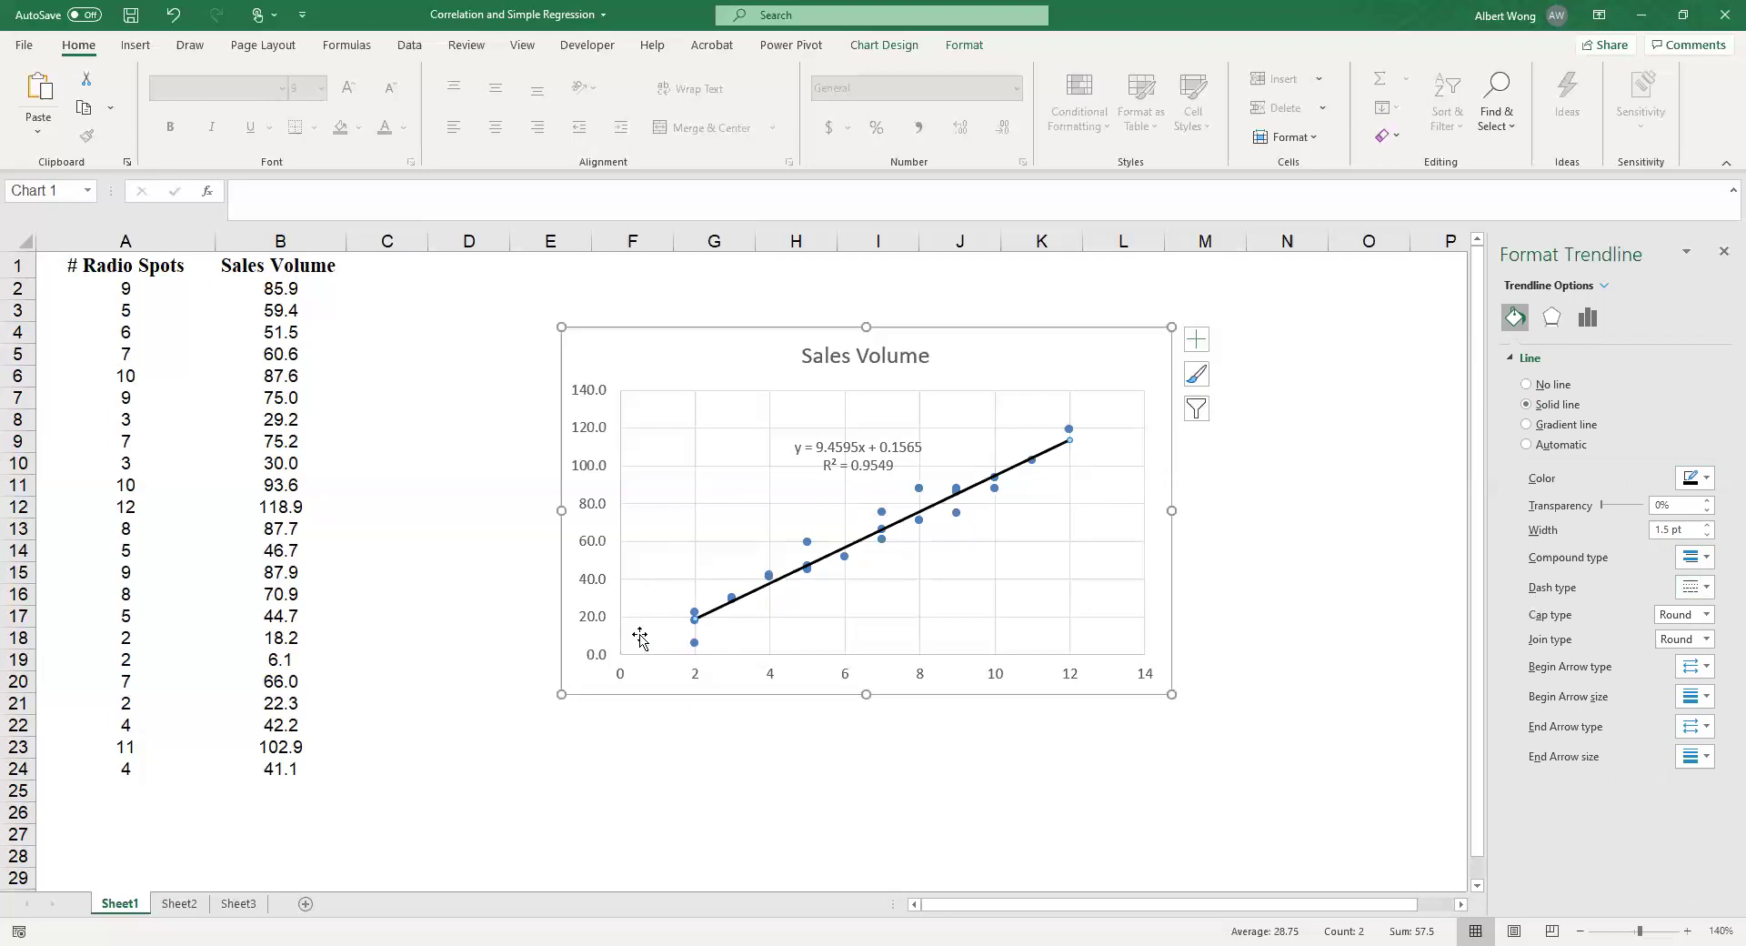
- Remove the horizontal and vertical major gridlines from the scatter chart
{"action": "left_click", "coordinate": [1133, 502]}
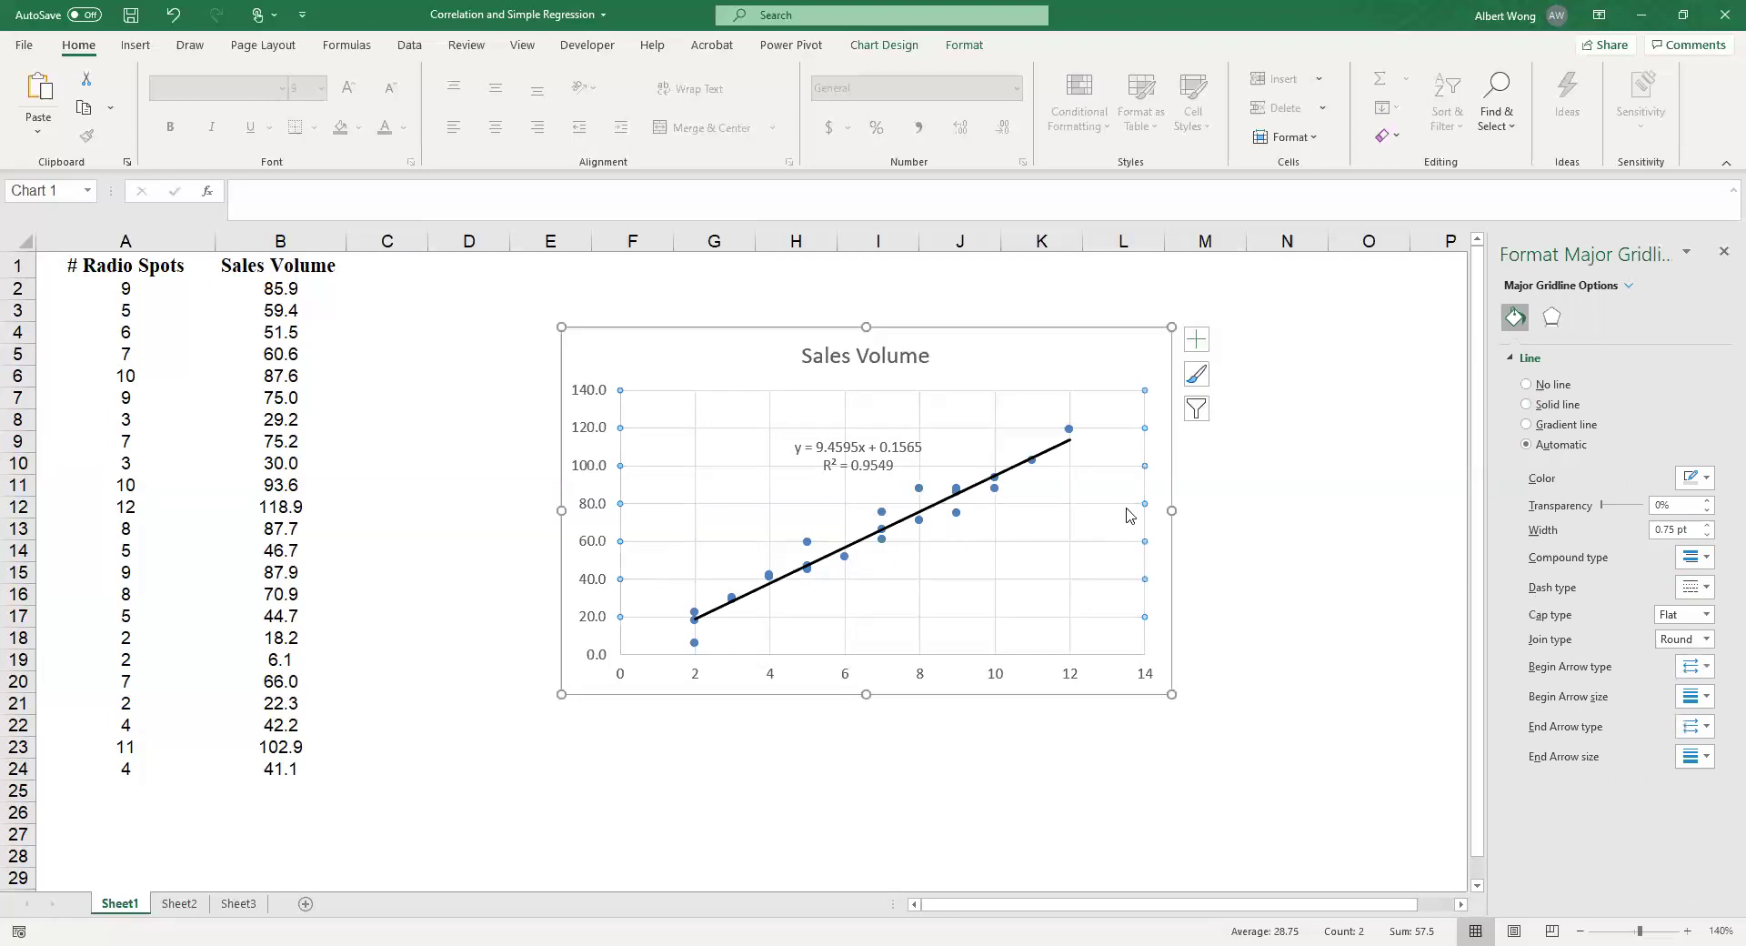
{"action": "left_click", "coordinate": [1125, 510]}
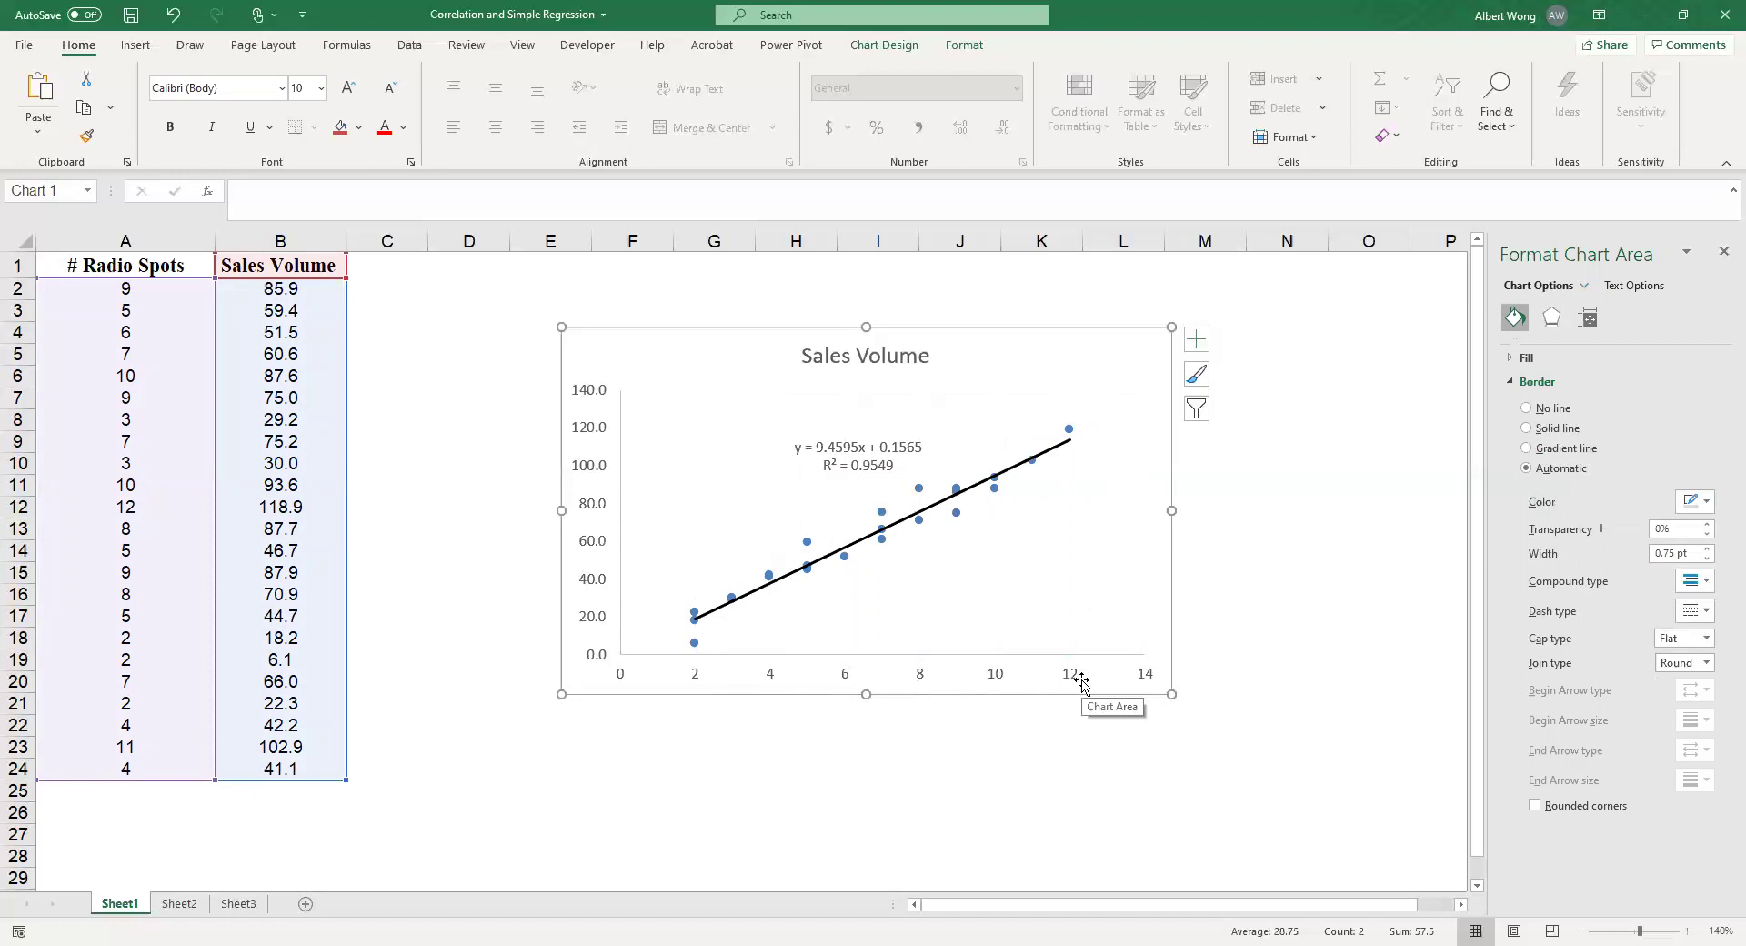
- Open the horizontal axis formatting options and make the axis labels bold at font size 12
{"action": "right_click", "coordinate": [919, 680]}
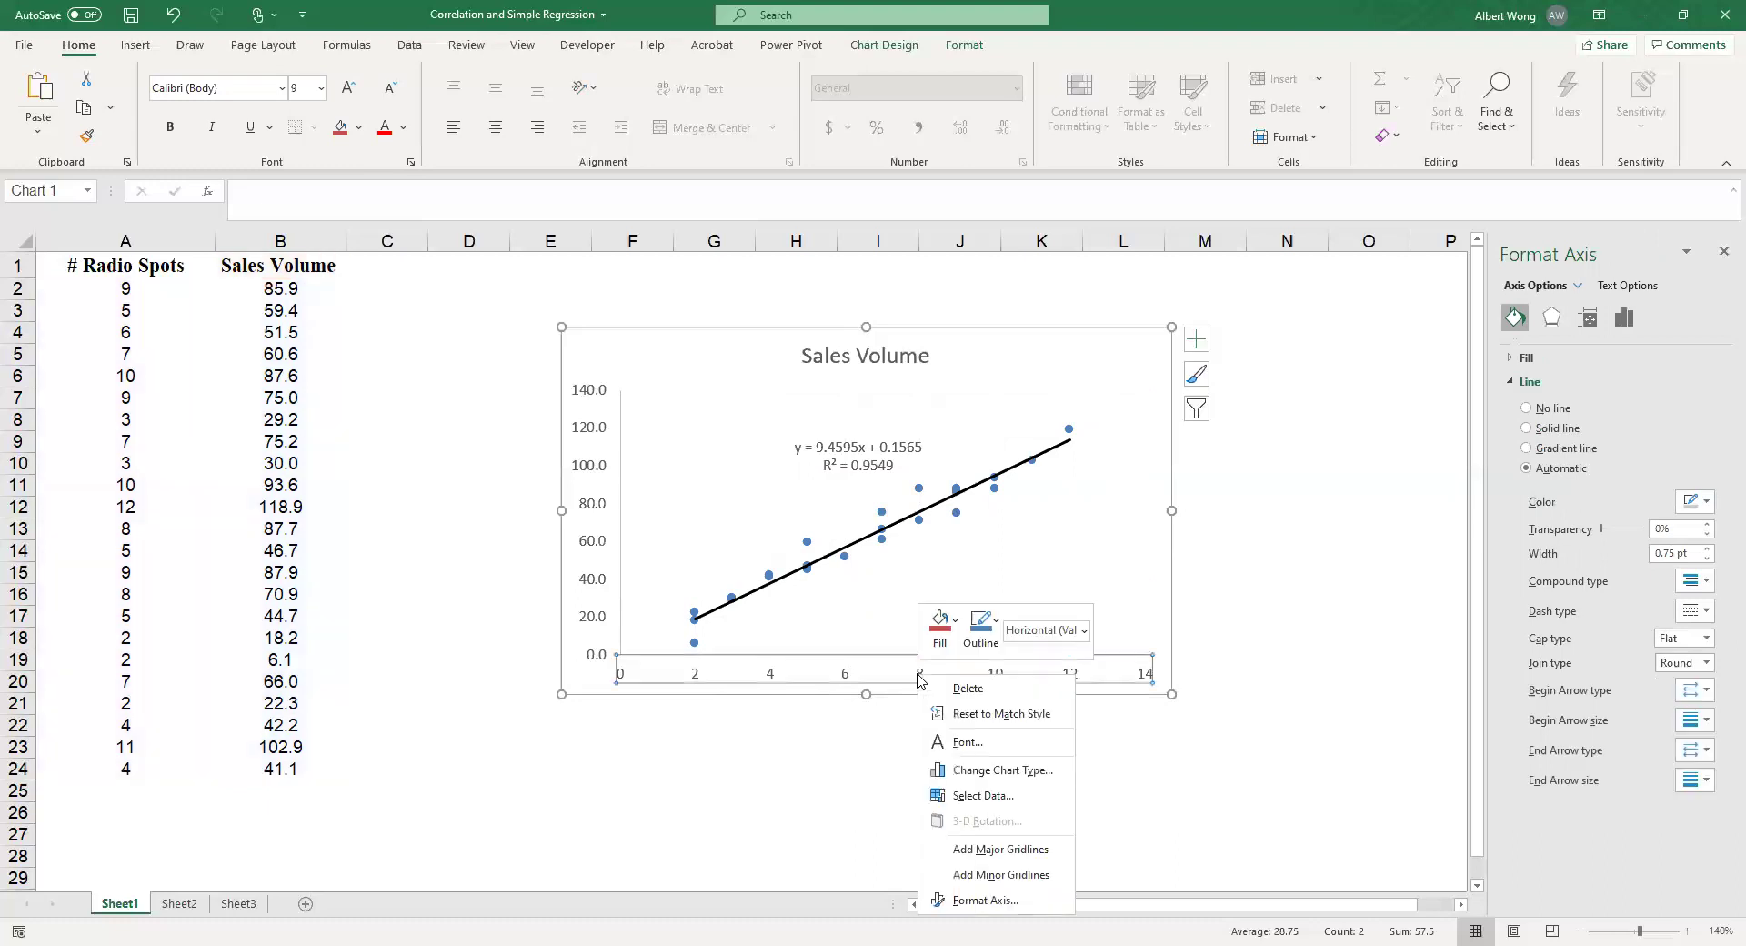
{"action": "left_click", "coordinate": [969, 901]}
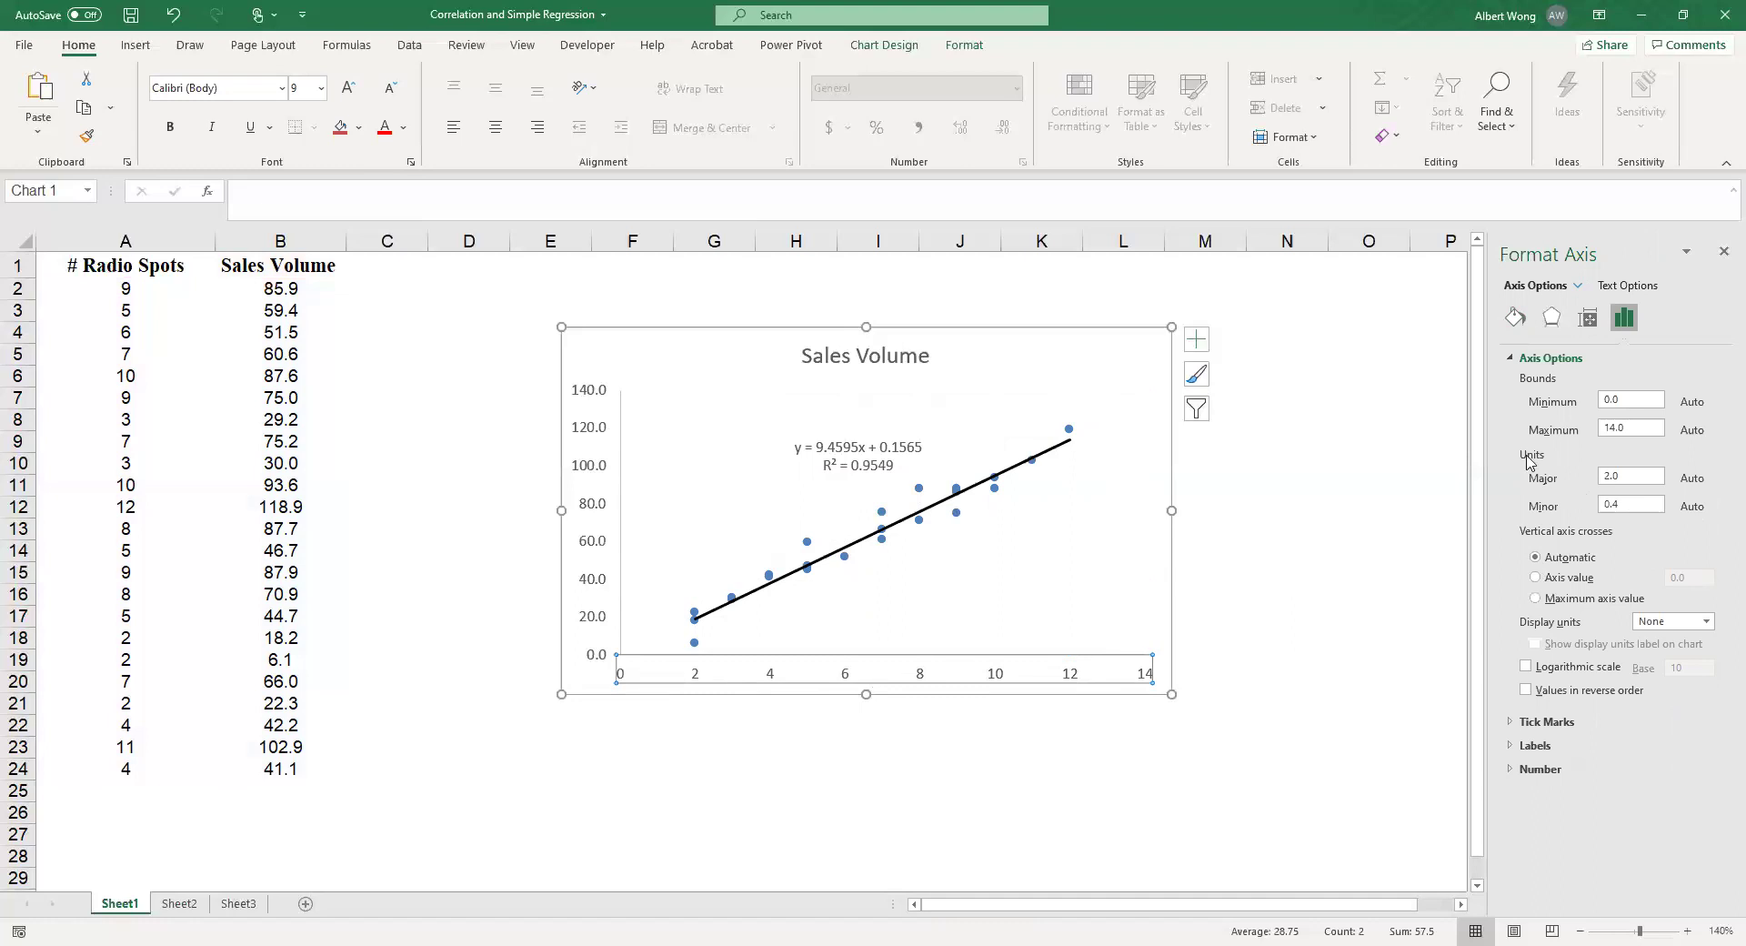
{"action": "left_click", "coordinate": [320, 91]}
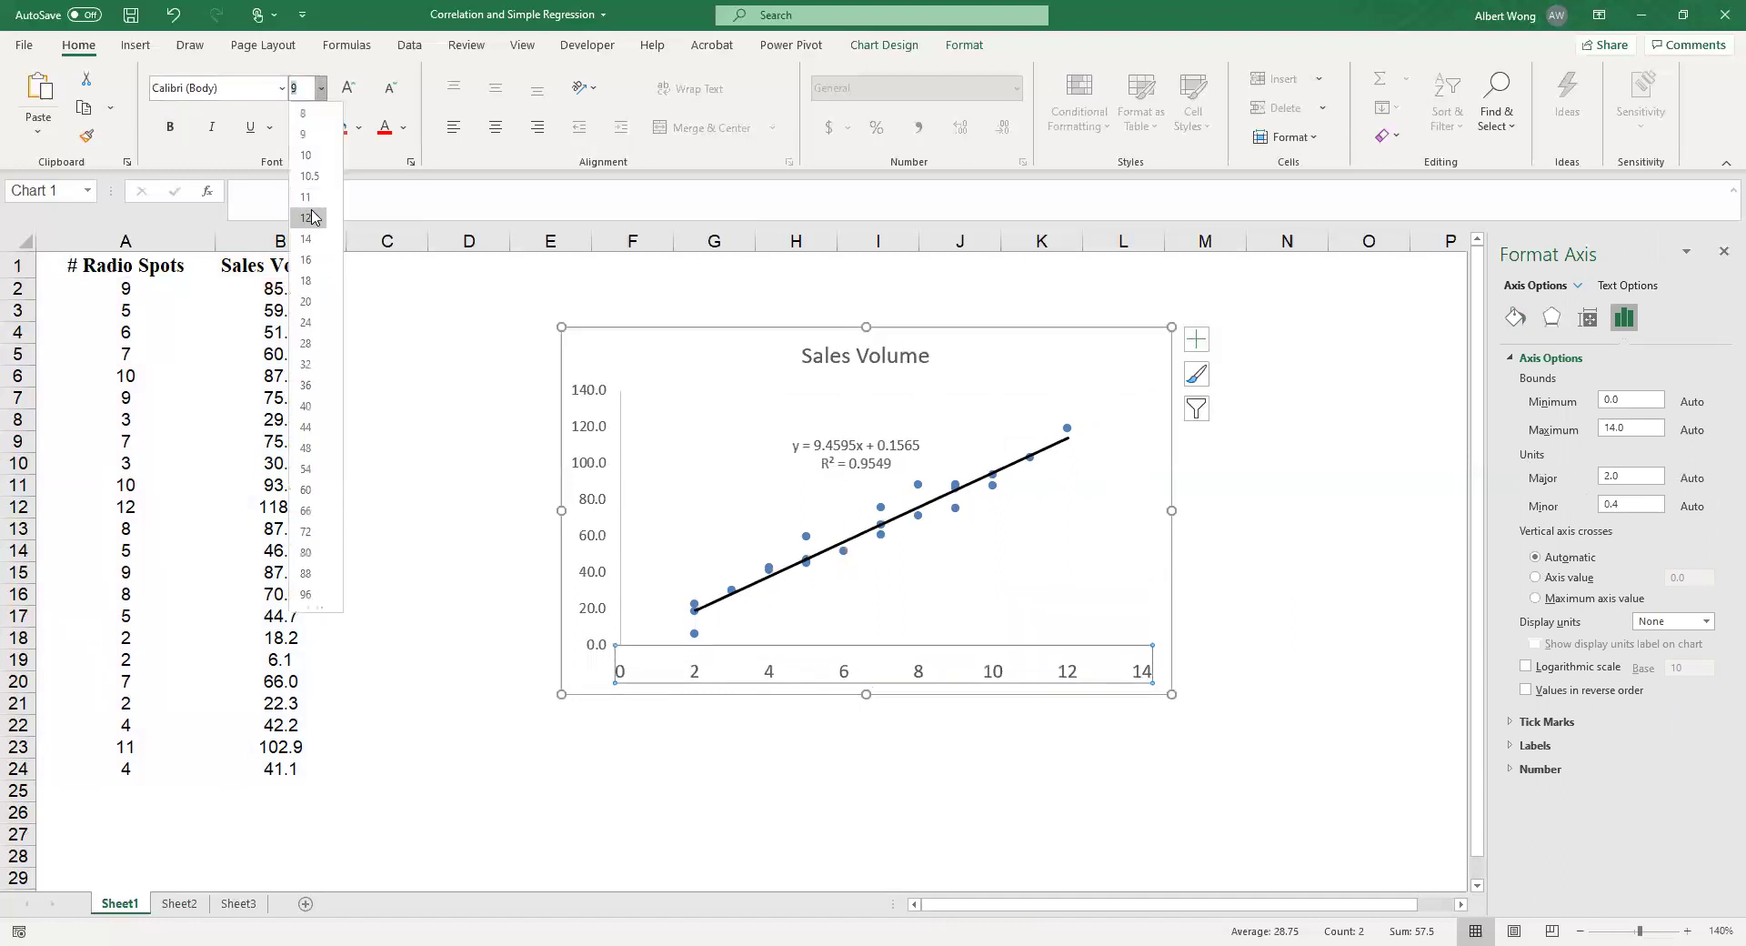
{"action": "left_click", "coordinate": [310, 214]}
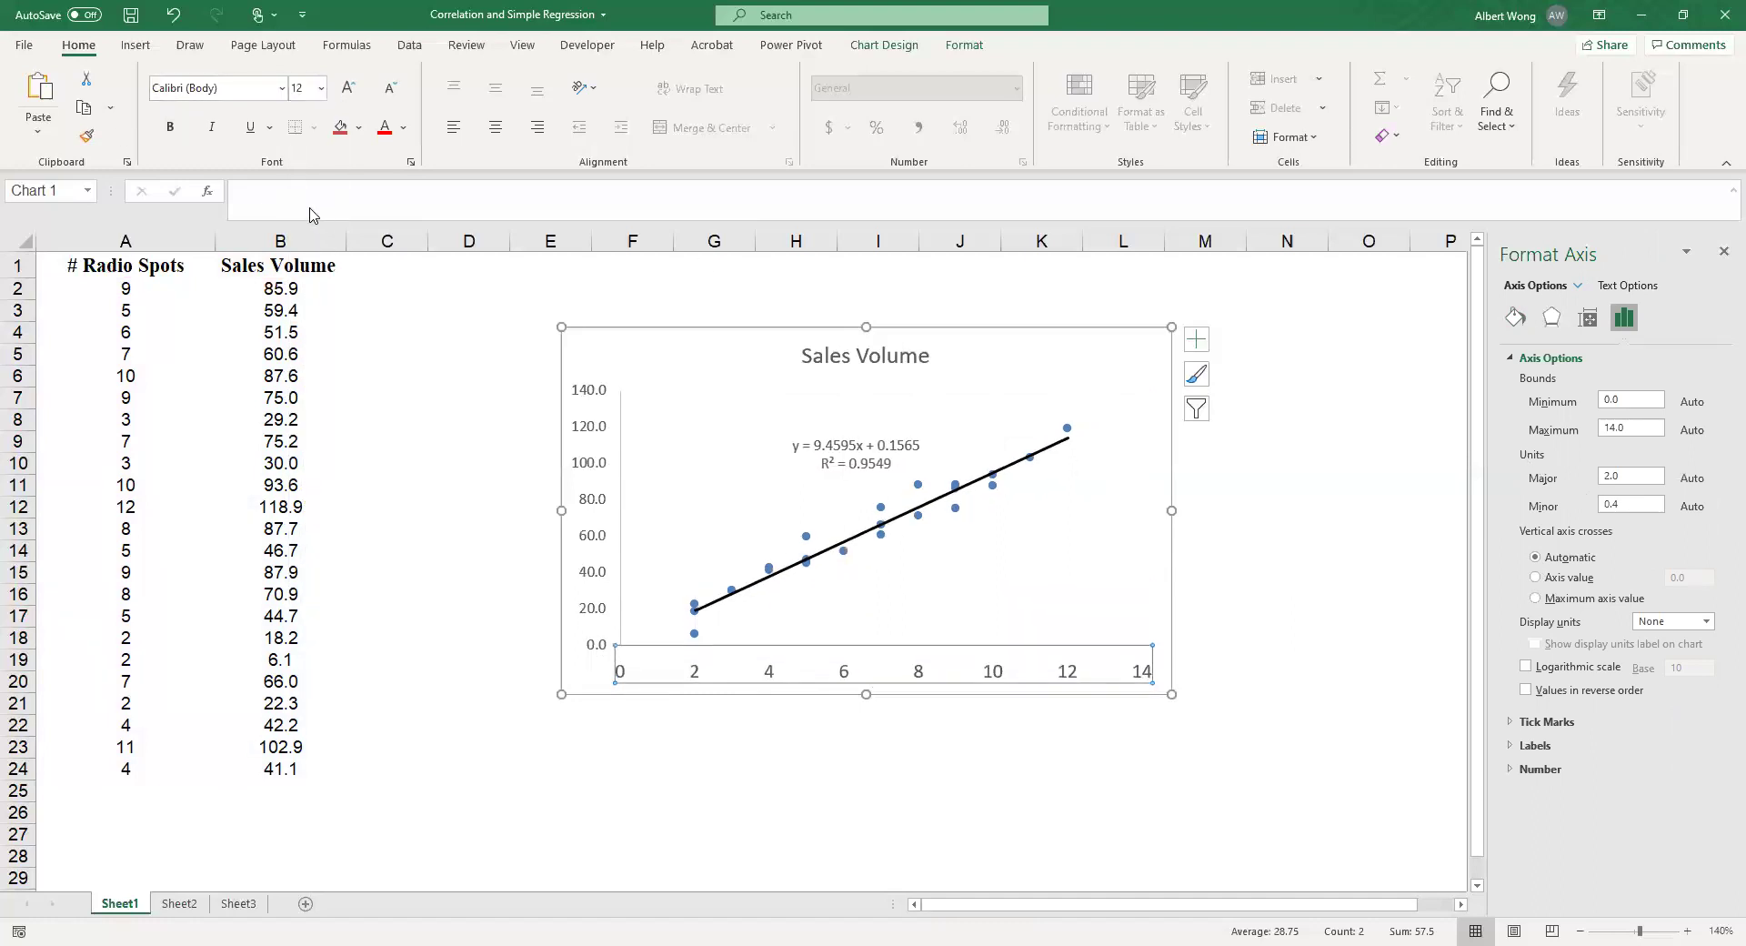
{"action": "left_click", "coordinate": [167, 128]}
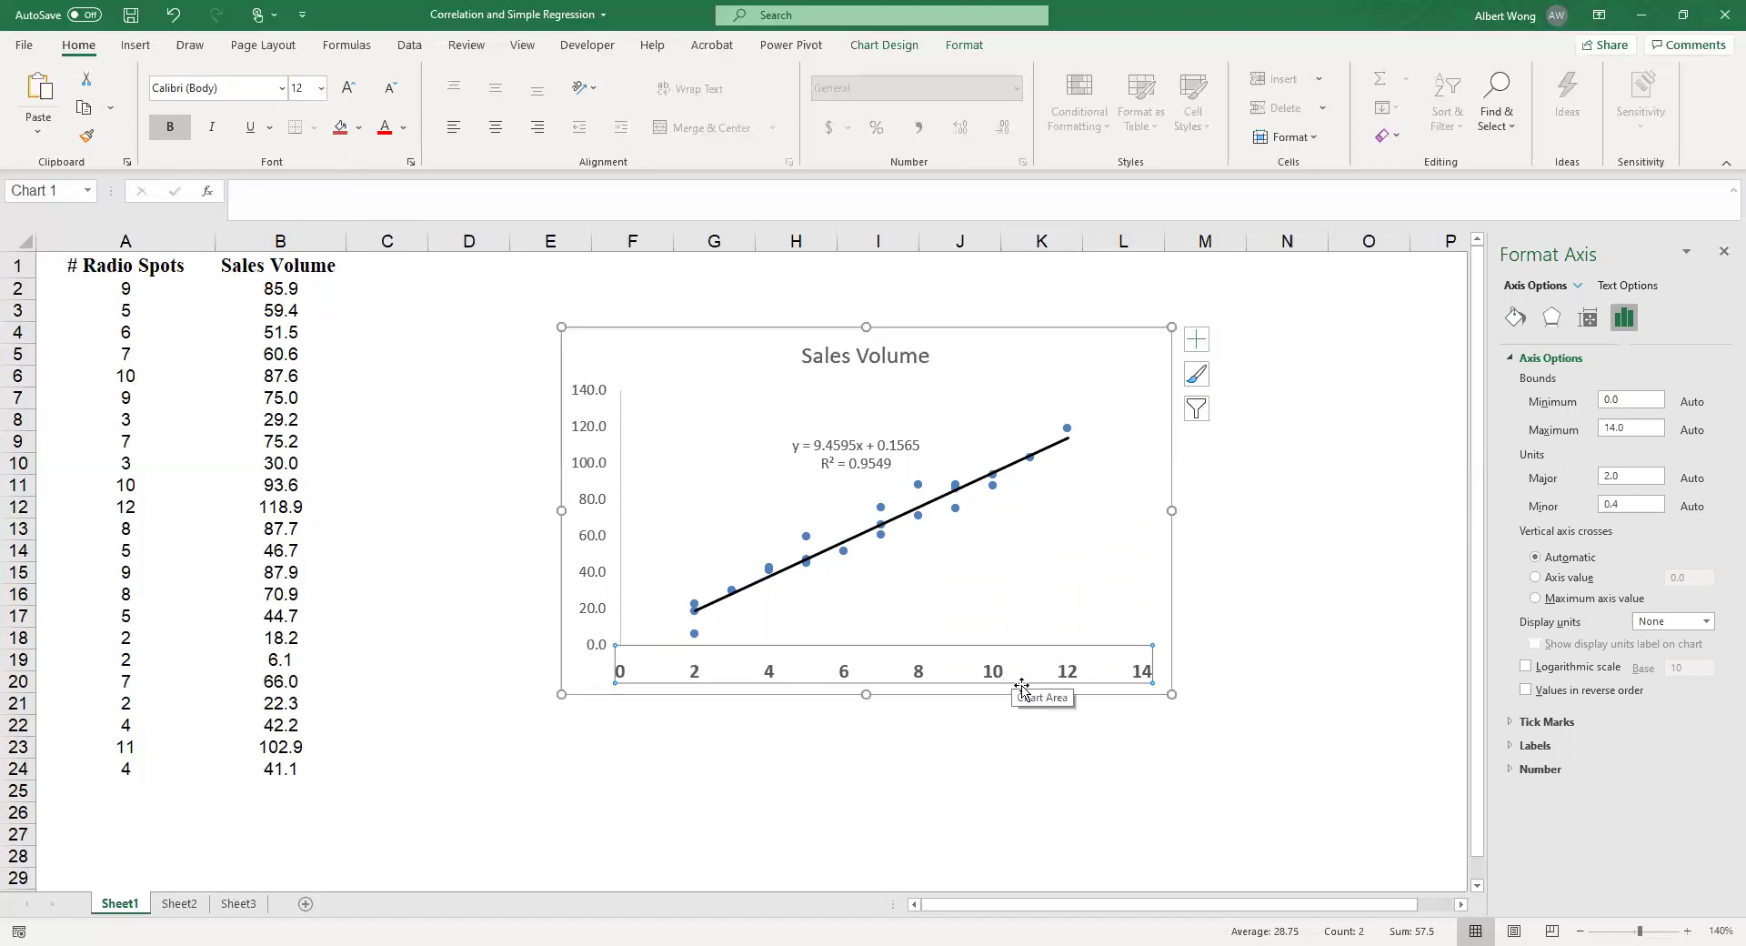
- Set the horizontal axis number format to the Number category with 1 decimal place
{"action": "left_click", "coordinate": [1514, 773]}
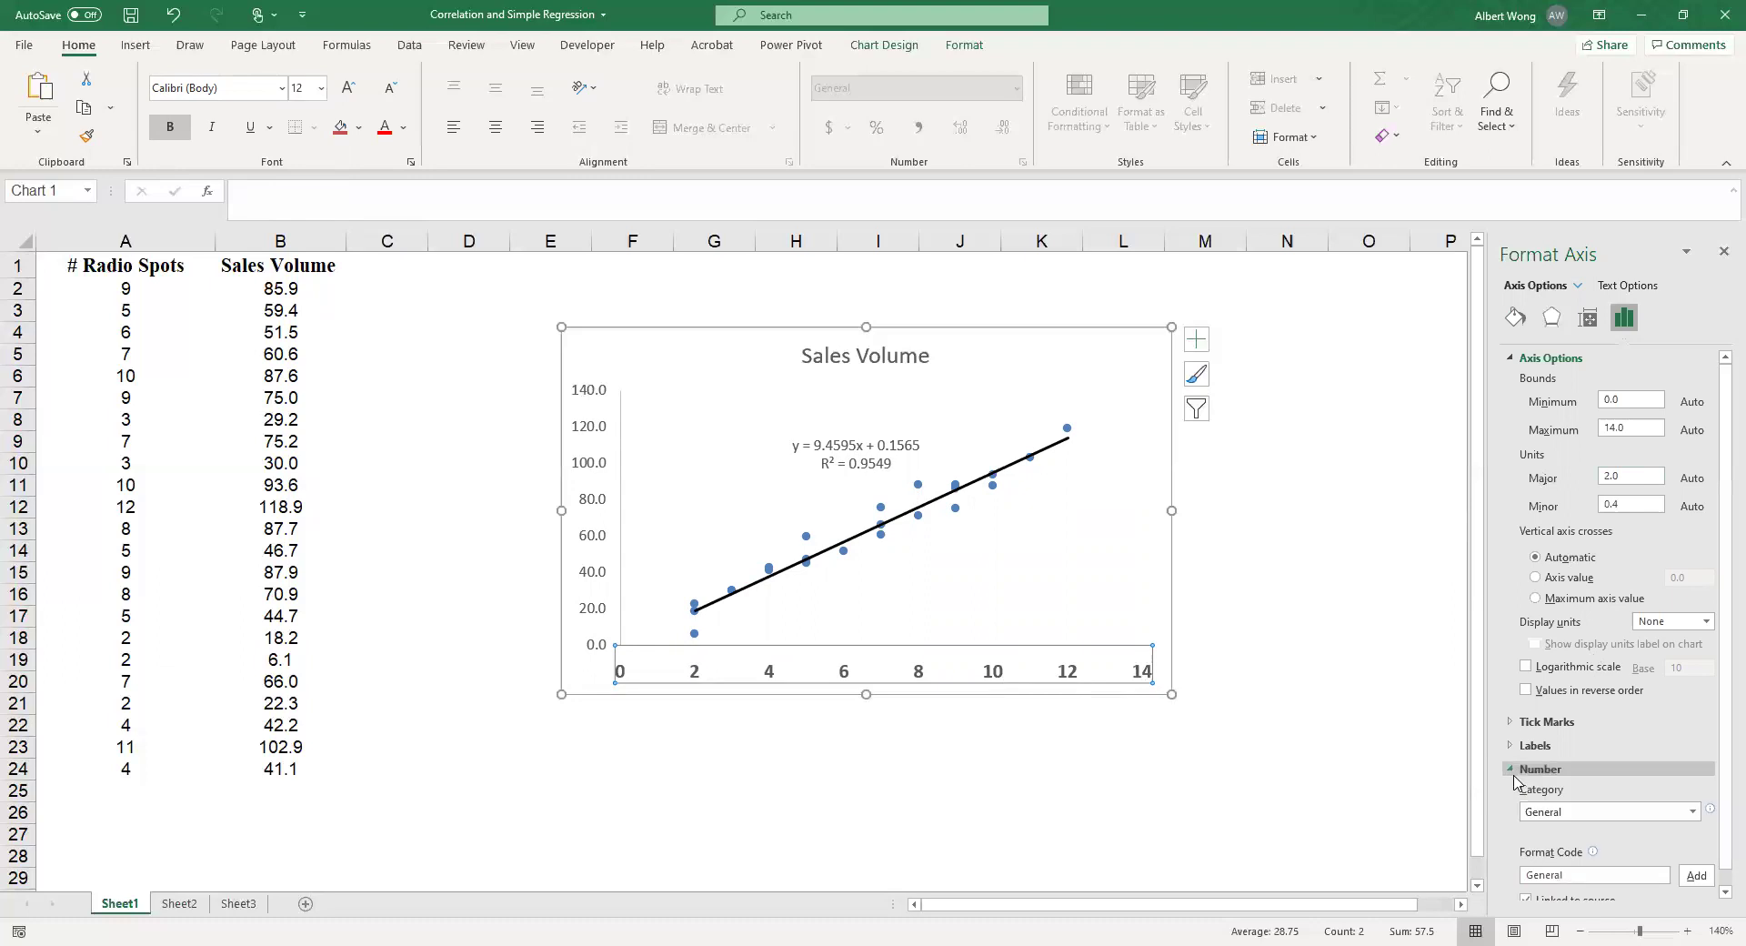
{"action": "left_click", "coordinate": [1694, 812]}
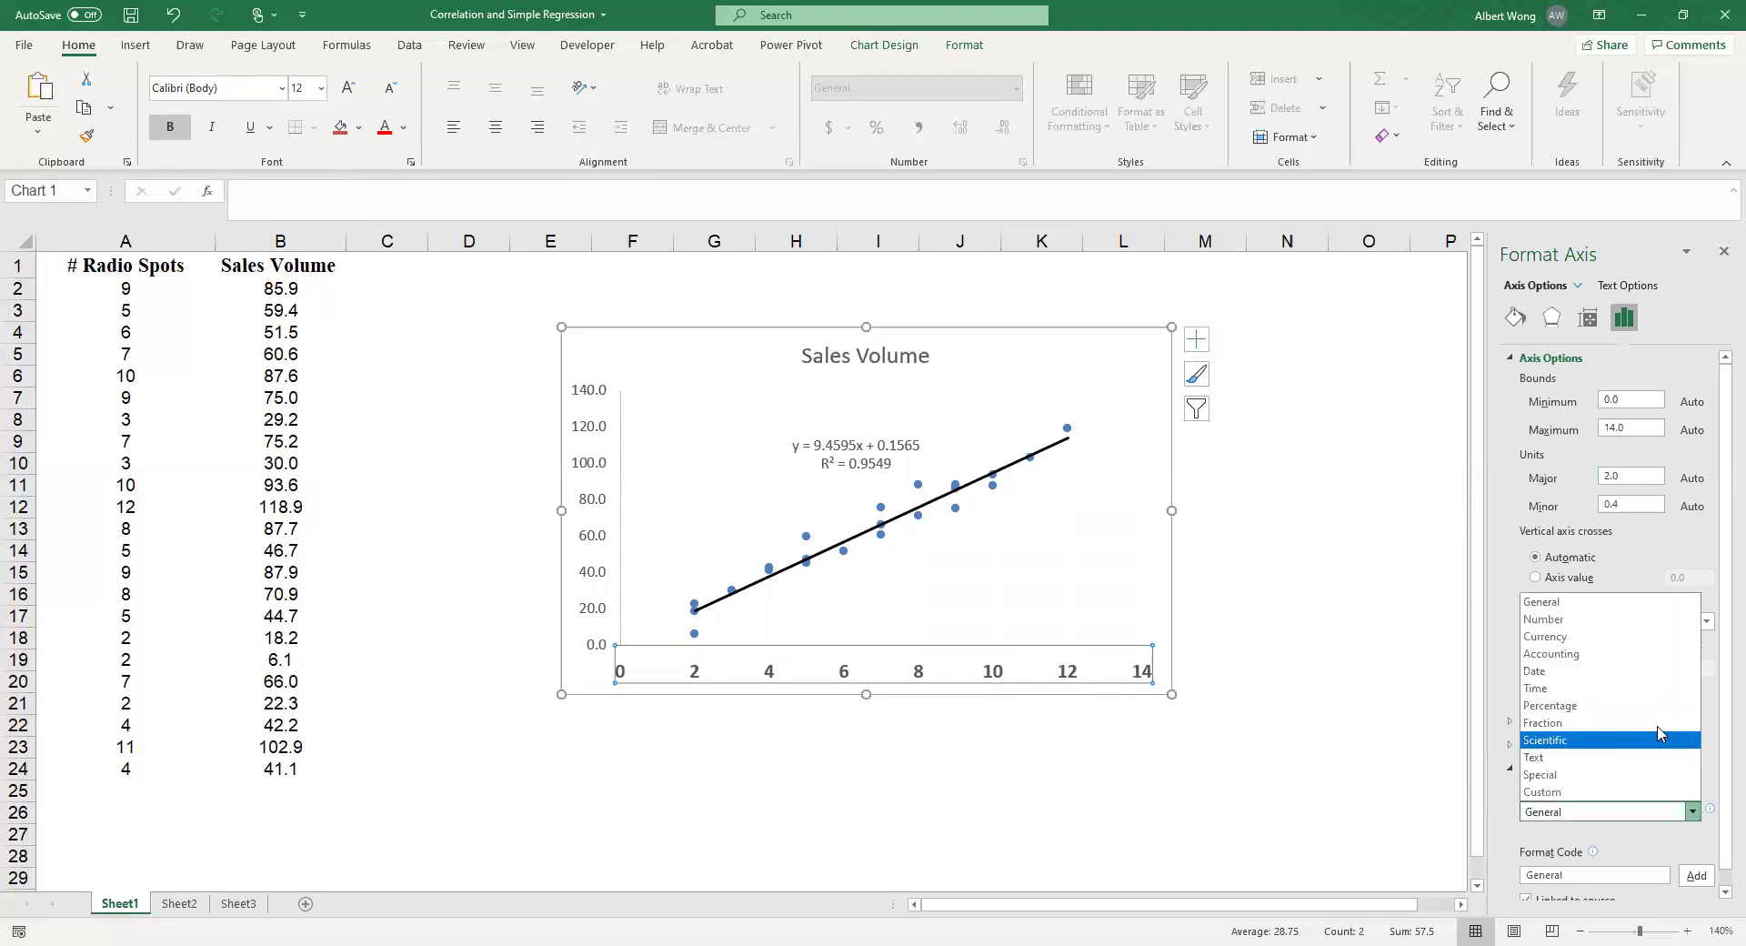
{"action": "left_click", "coordinate": [1634, 628]}
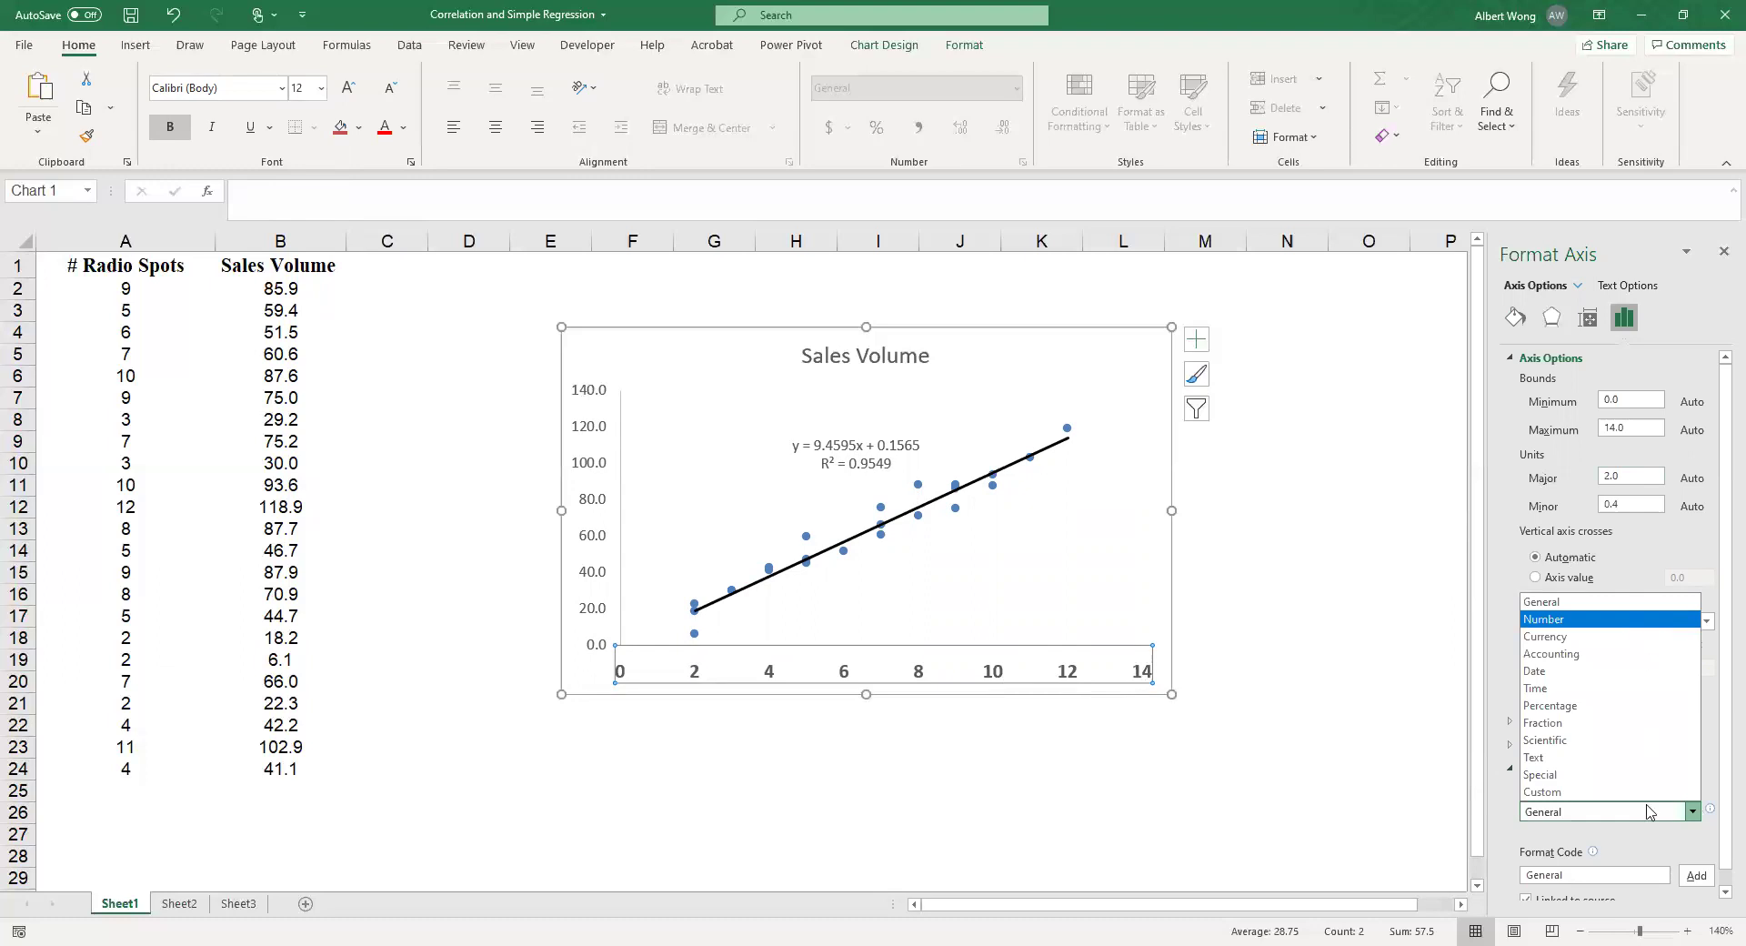
{"action": "left_click", "coordinate": [1621, 827]}
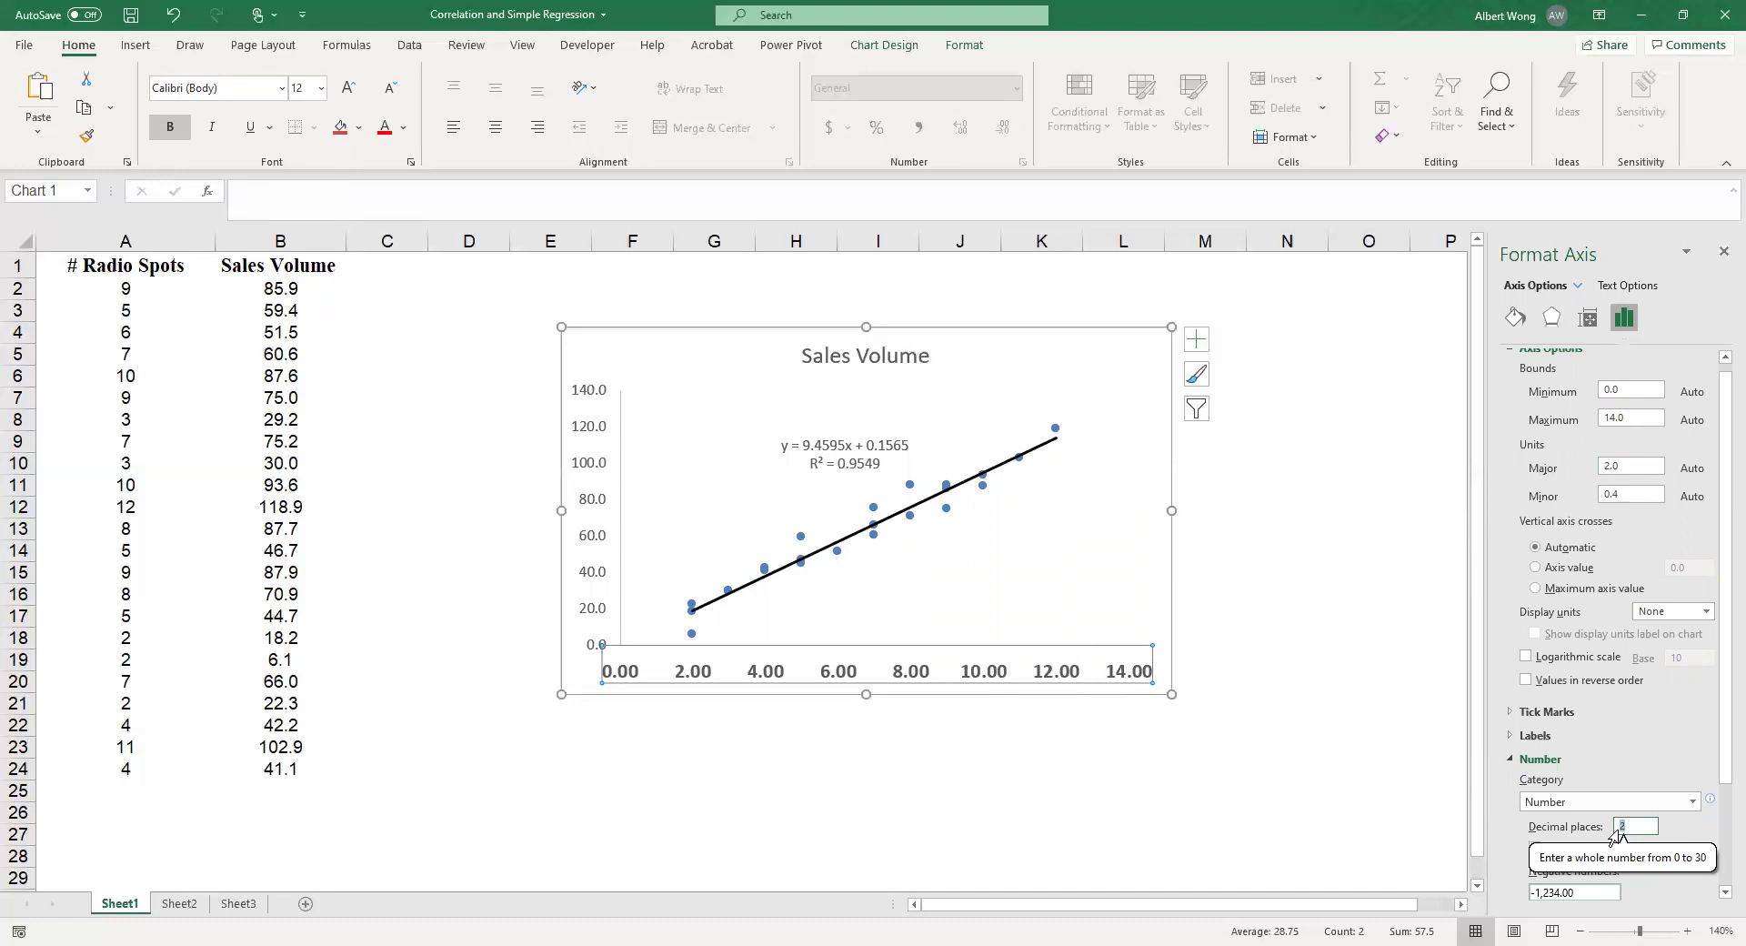
{"action": "type", "text": "1"}
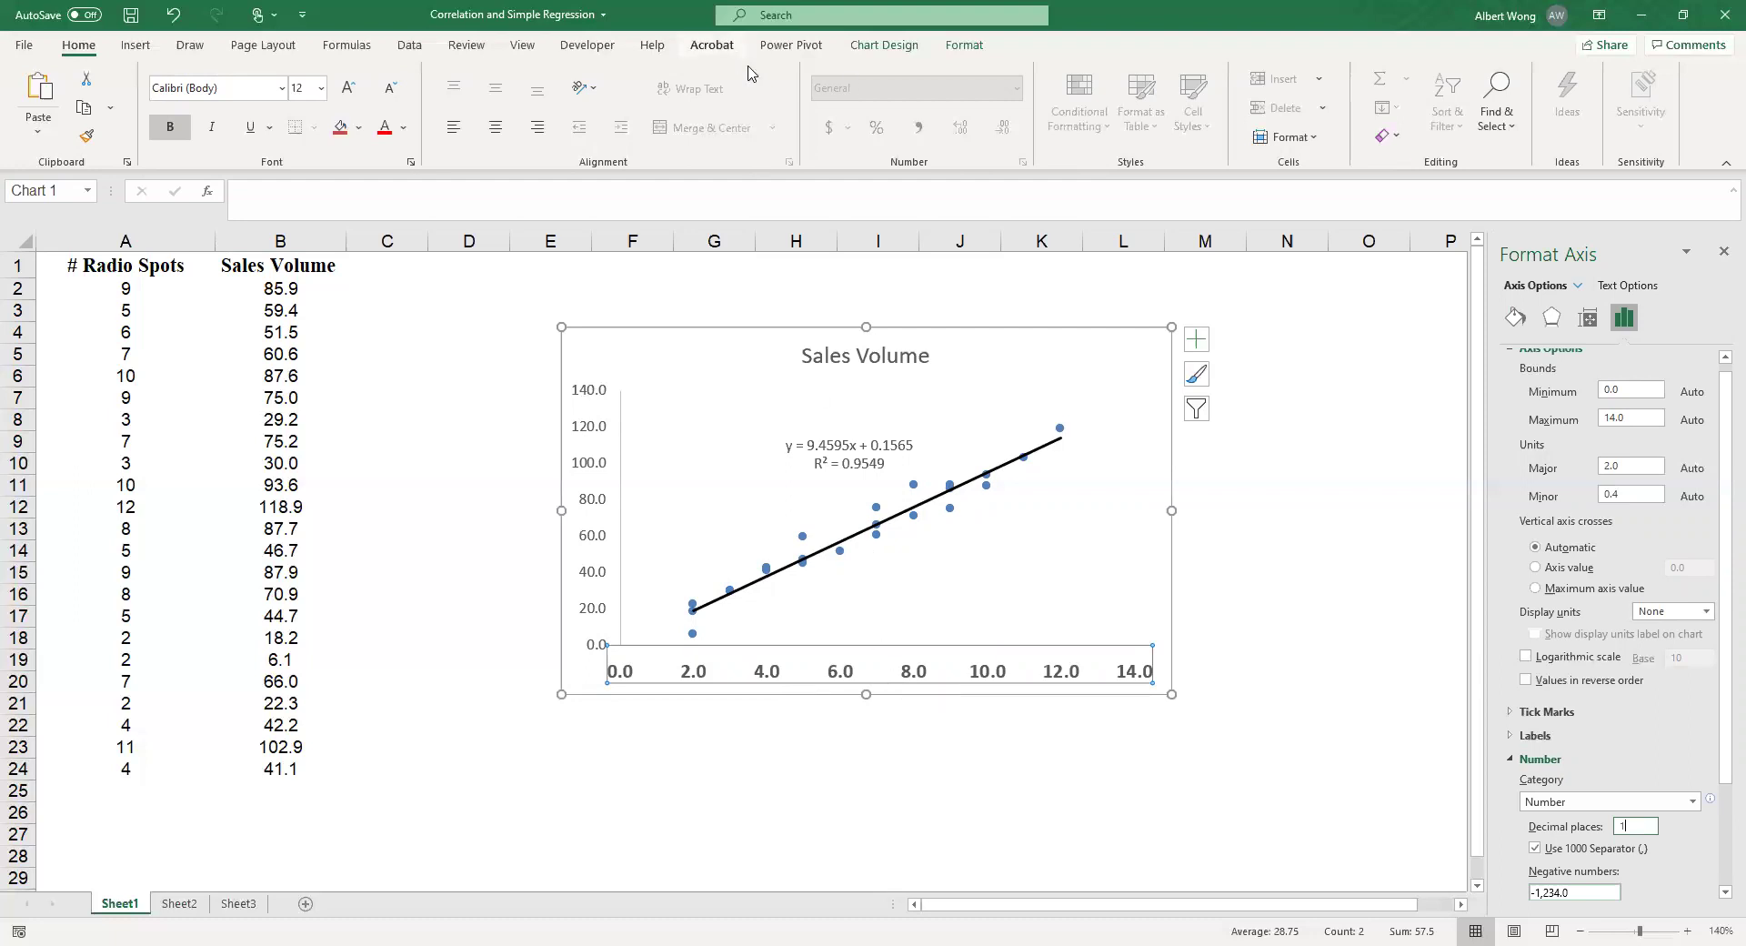
- Add a primary horizontal axis title to the chart reading "# Radio Spot"
{"action": "left_click", "coordinate": [881, 50]}
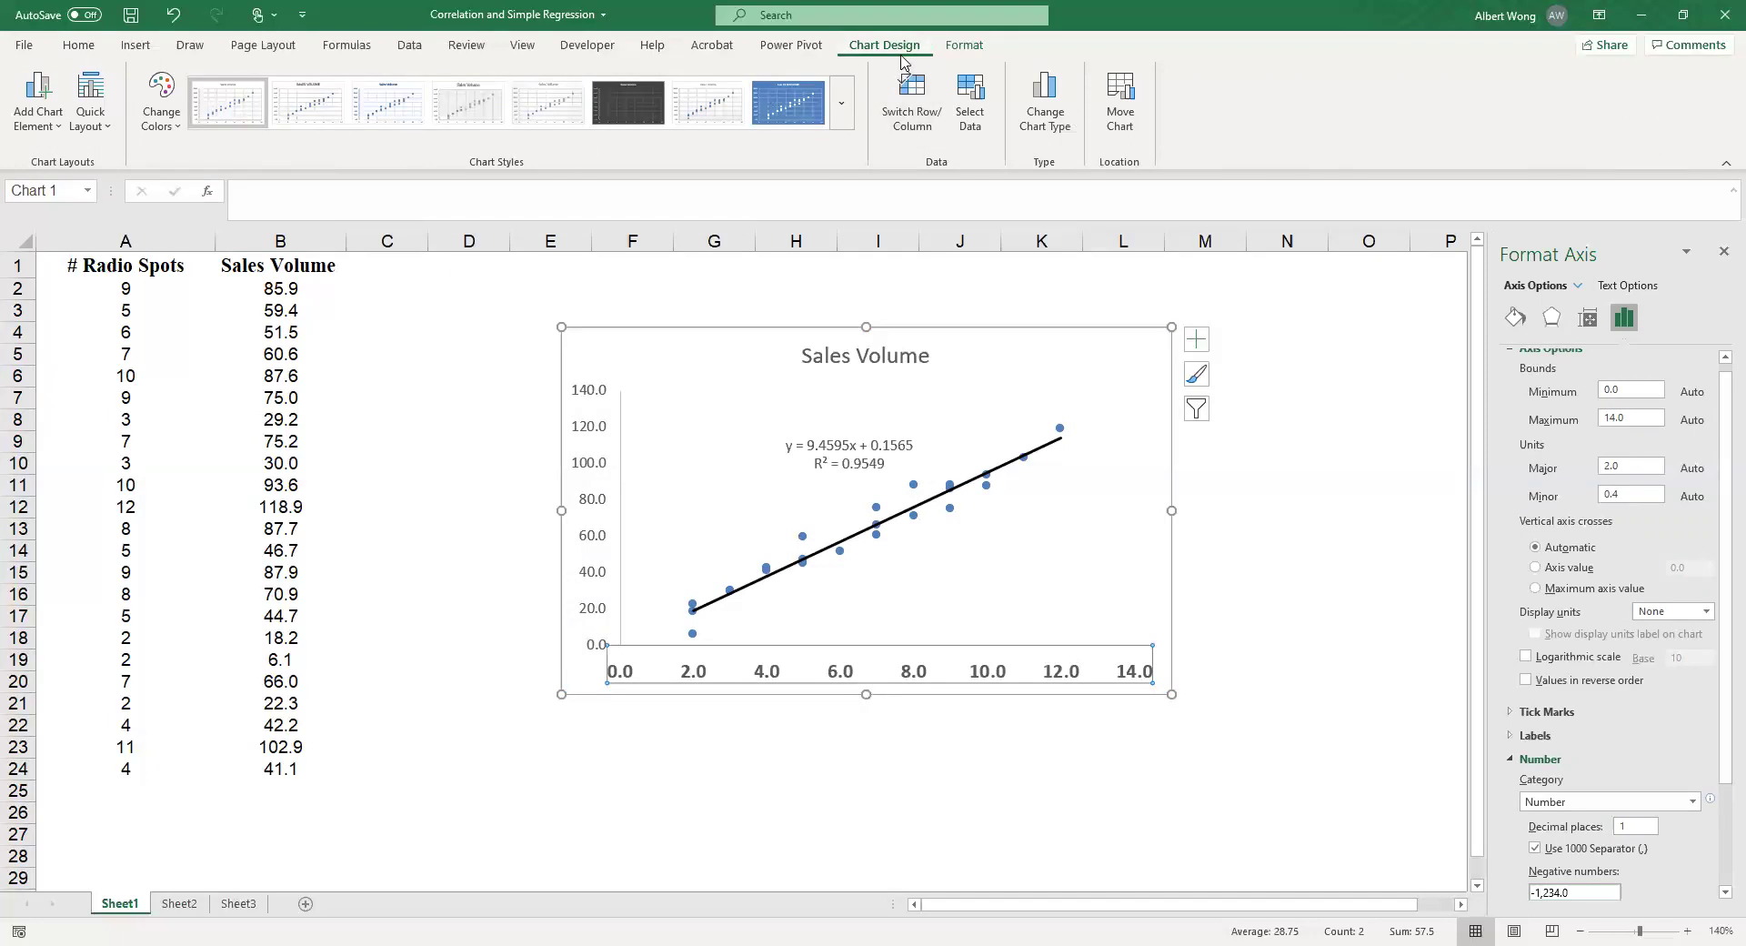
{"action": "left_click", "coordinate": [54, 135]}
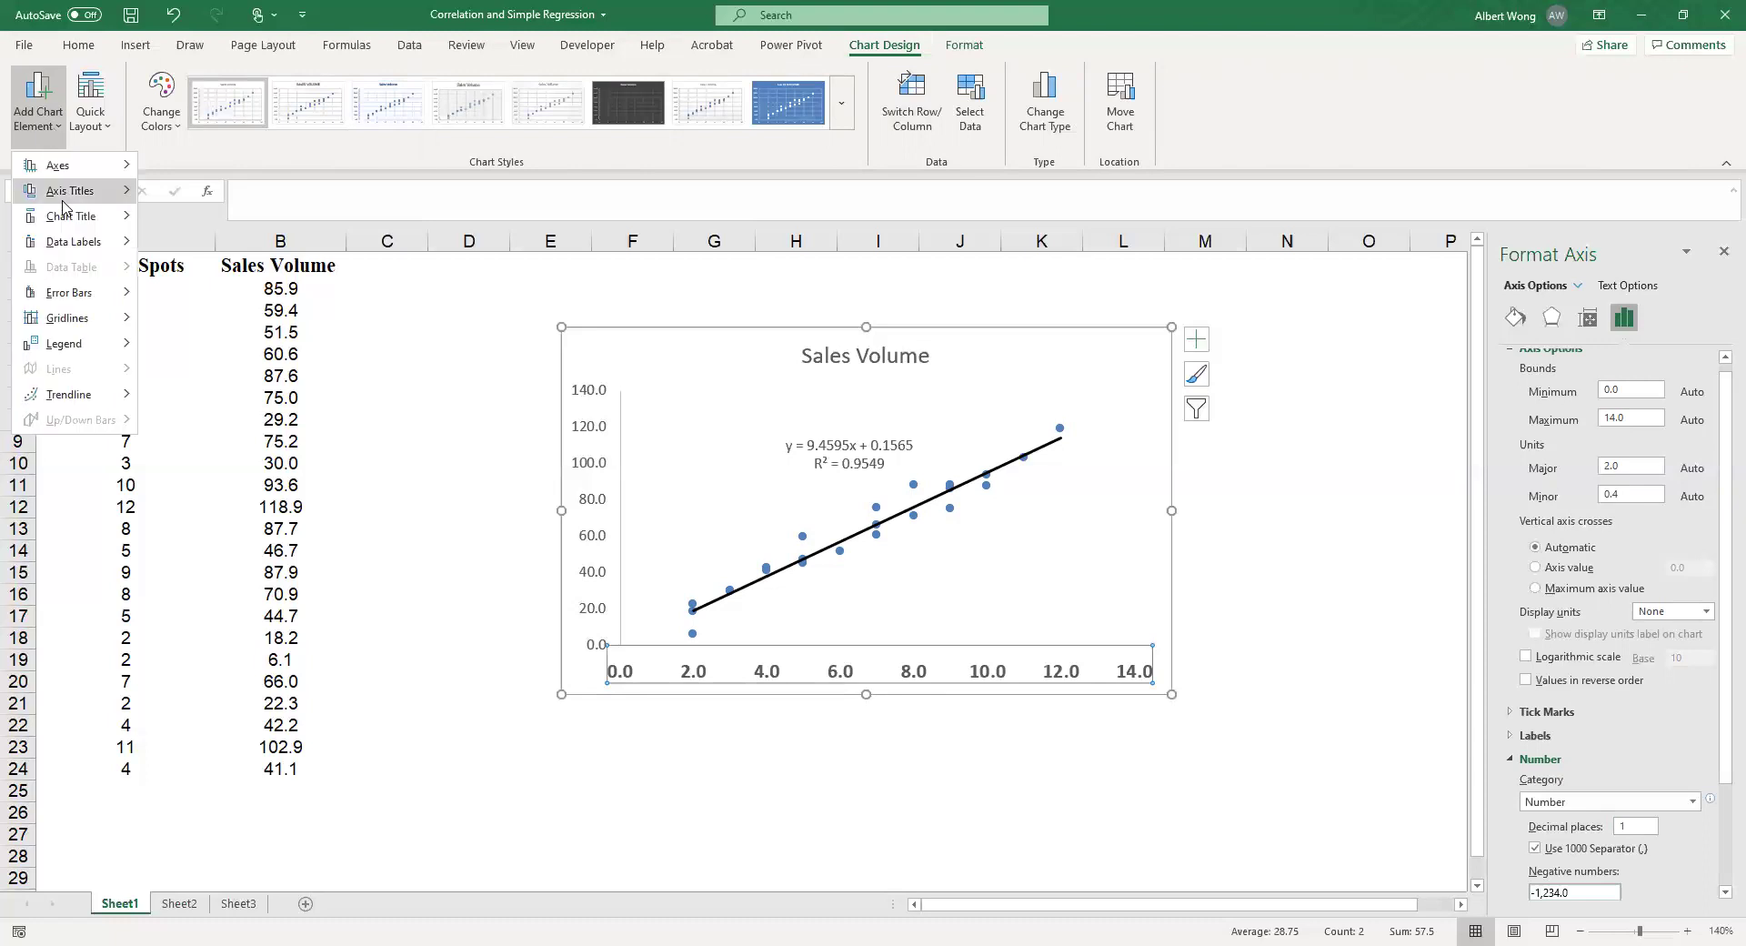
{"action": "mouse_move", "coordinate": [65, 208]}
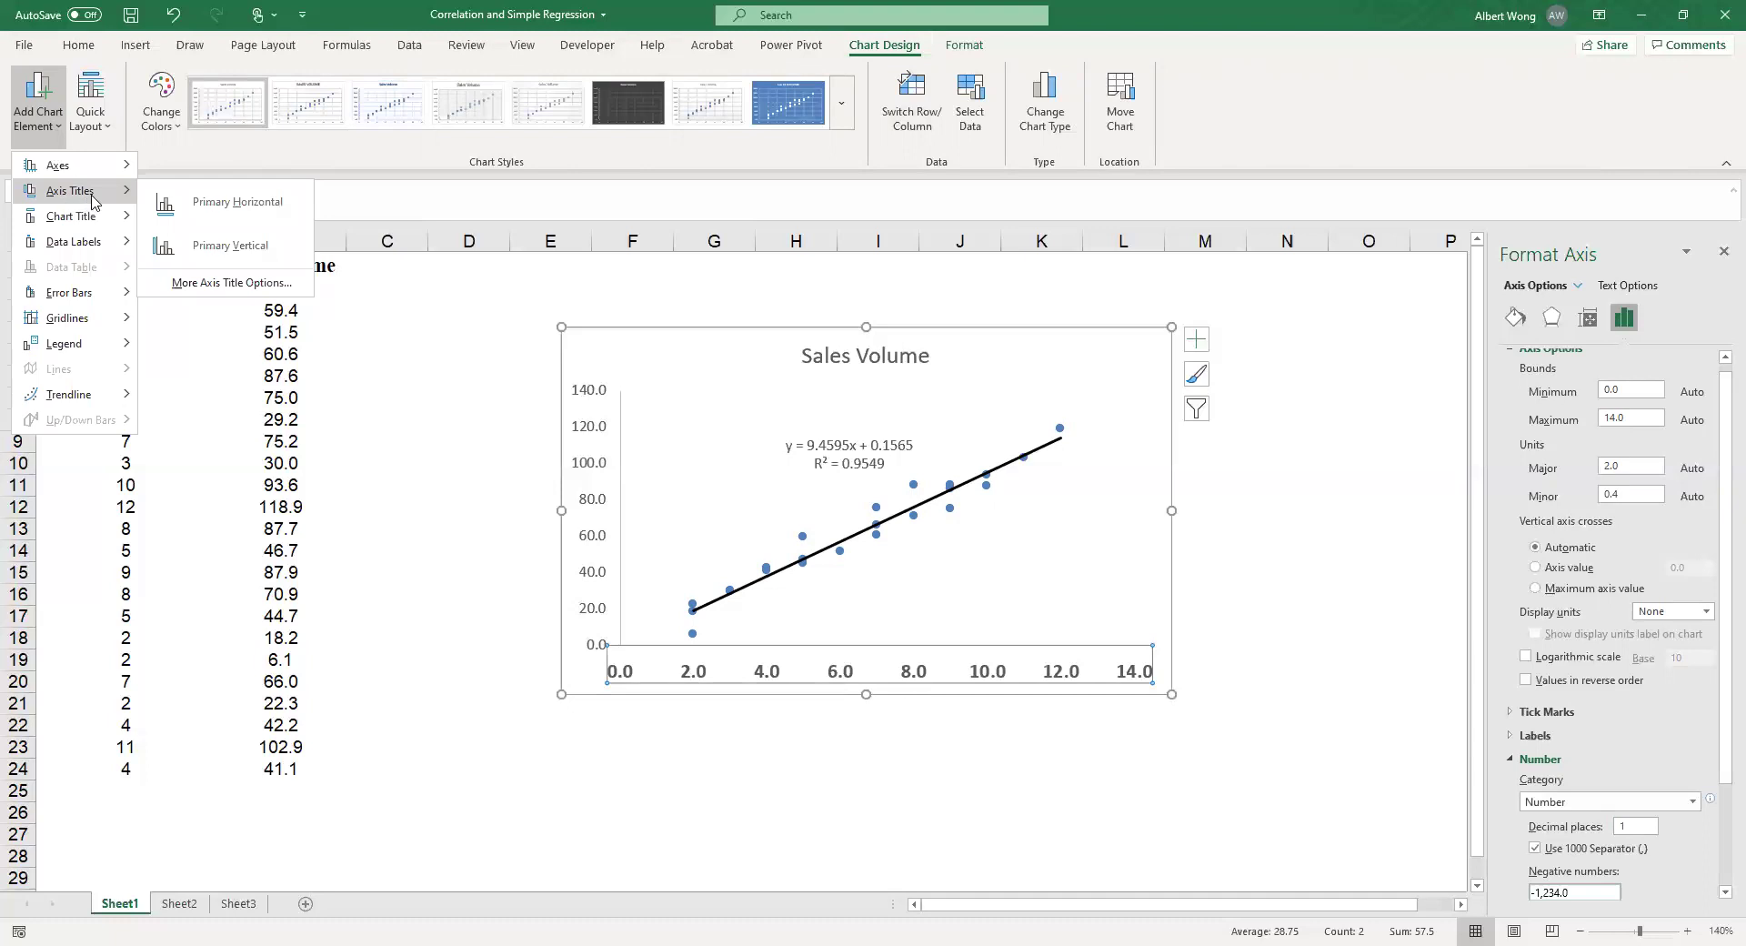
{"action": "left_click", "coordinate": [204, 205]}
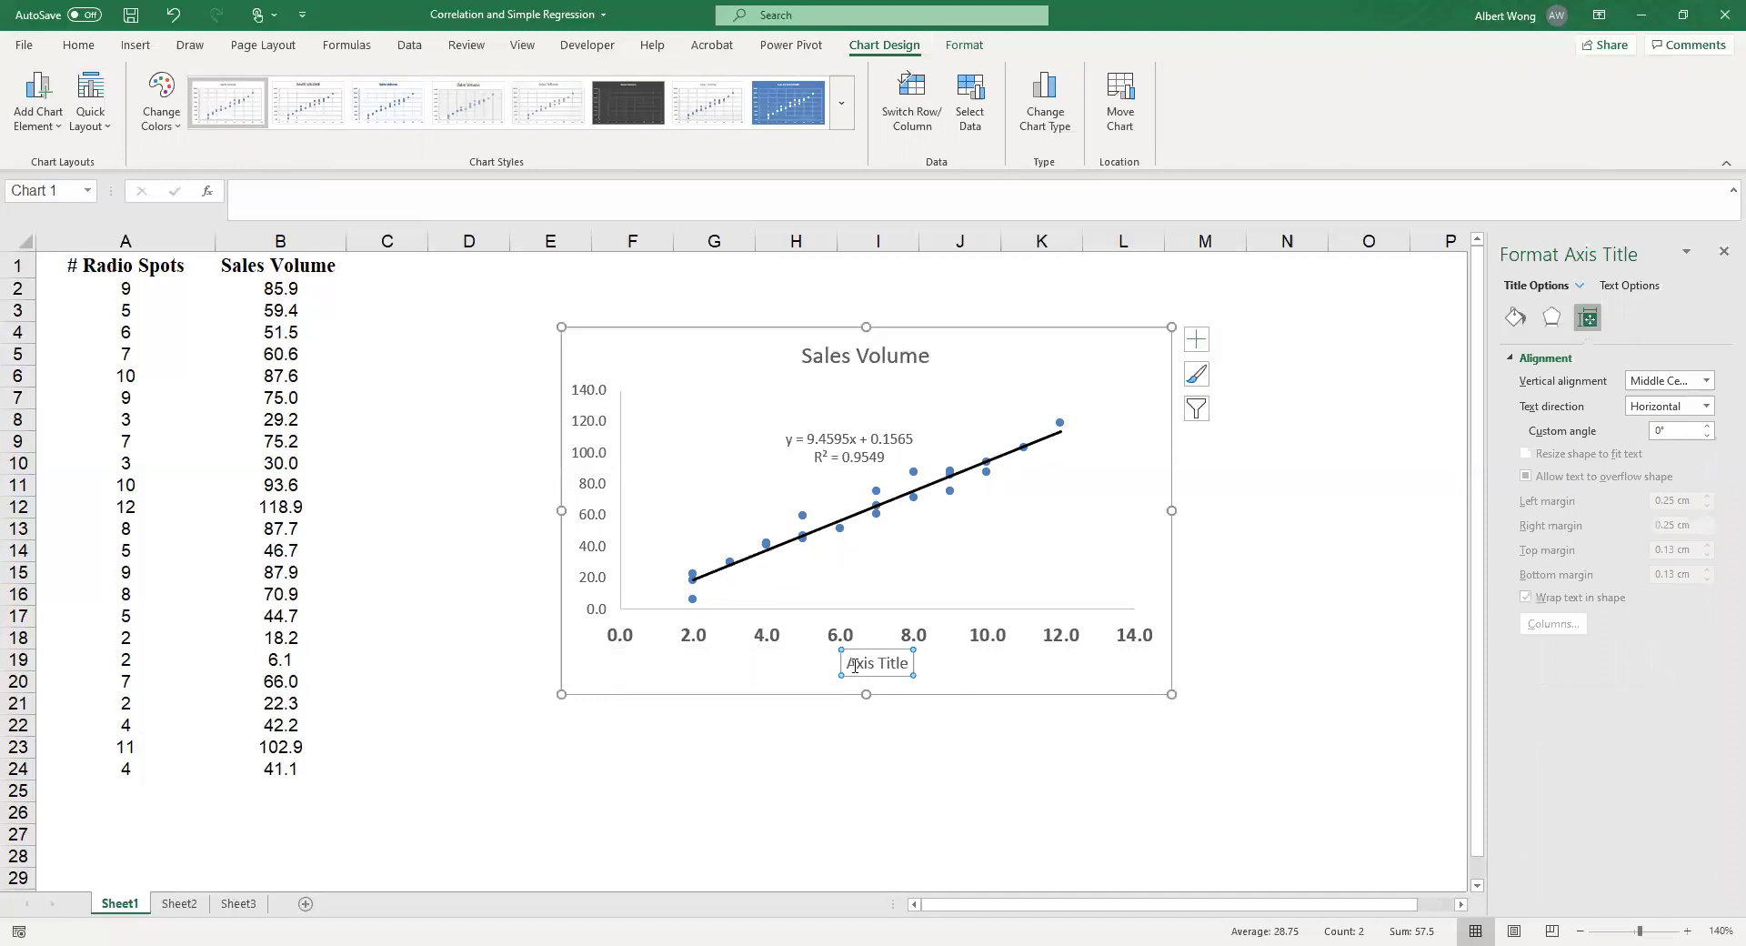
{"action": "left_click_drag", "start_coordinate": [850, 663], "coordinate": [907, 661]}
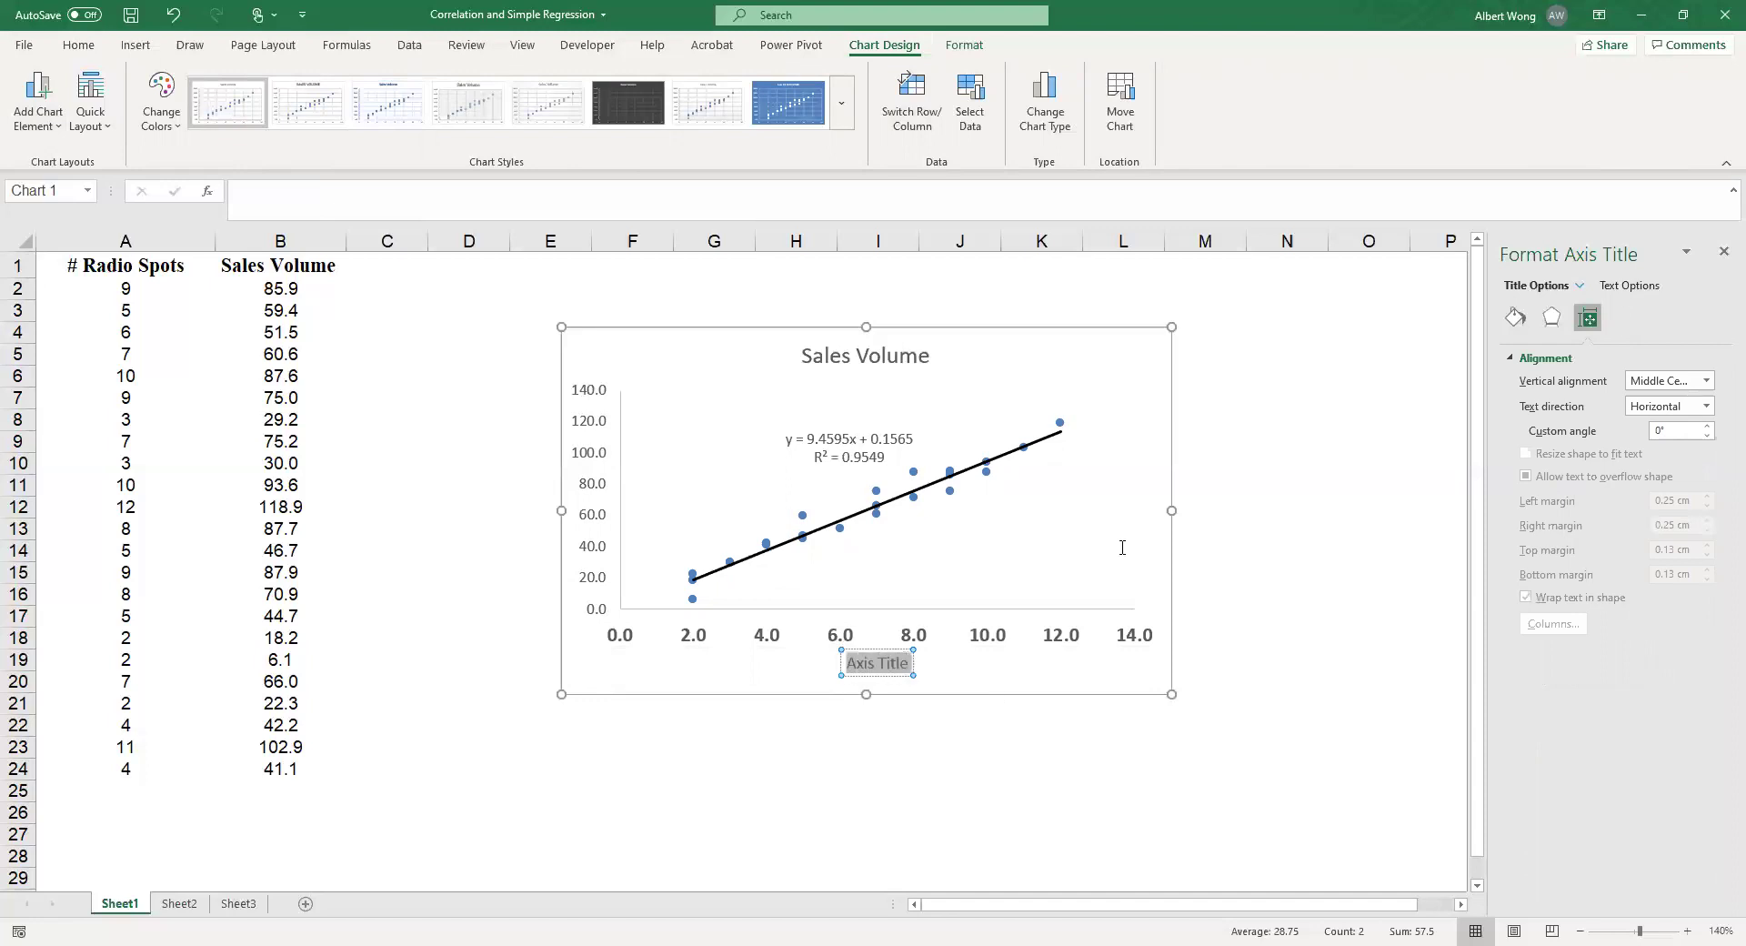
{"action": "type", "text": "# Radipo"}
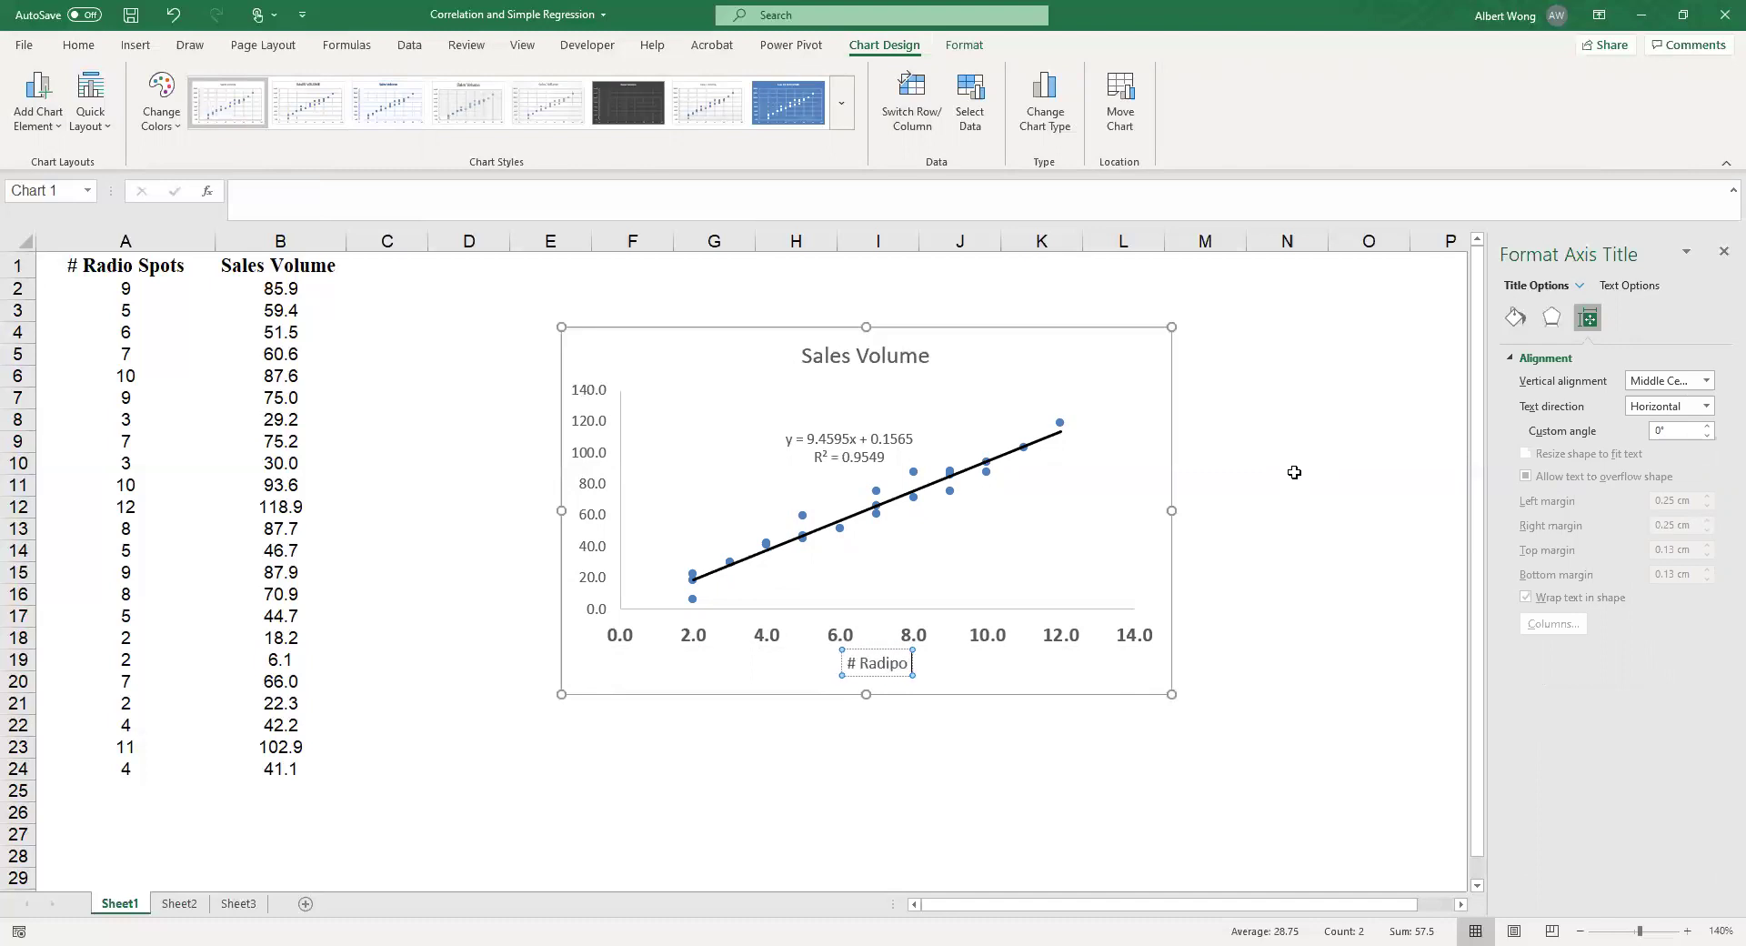
{"action": "key", "text": "BackSpace"}
{"action": "key", "text": "BackSpace"}
{"action": "type", "text": "o Spot"}
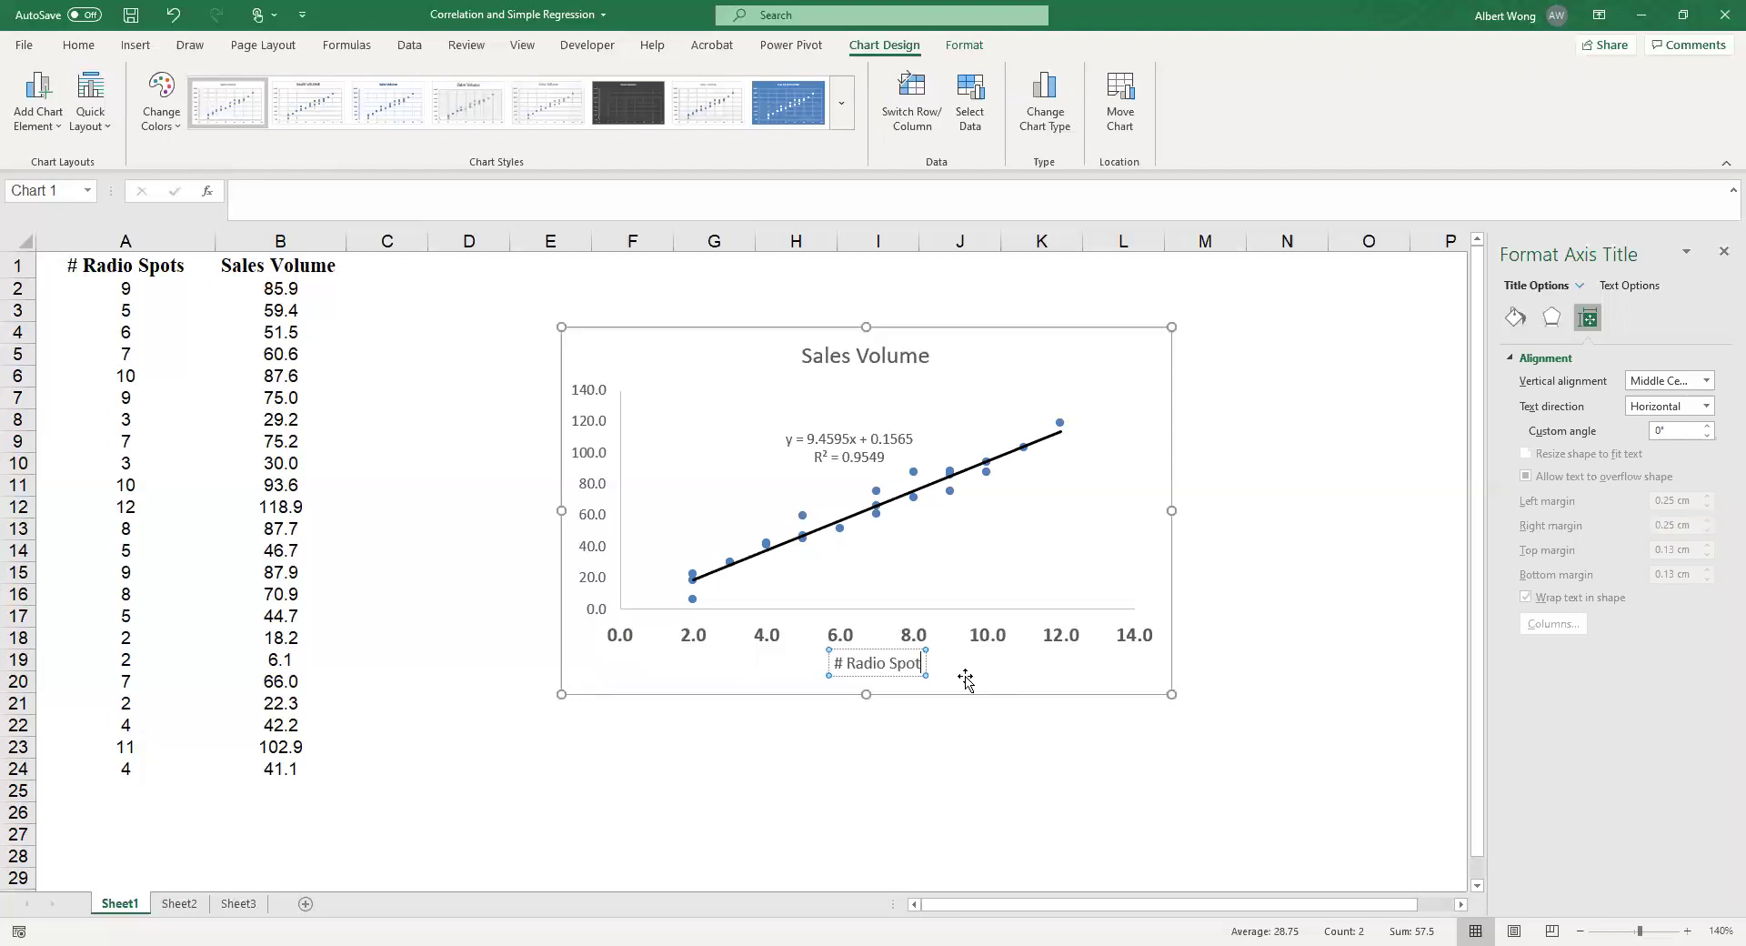
- Format the horizontal axis title text in Arial at font size 12
{"action": "left_click_drag", "start_coordinate": [833, 662], "coordinate": [910, 658]}
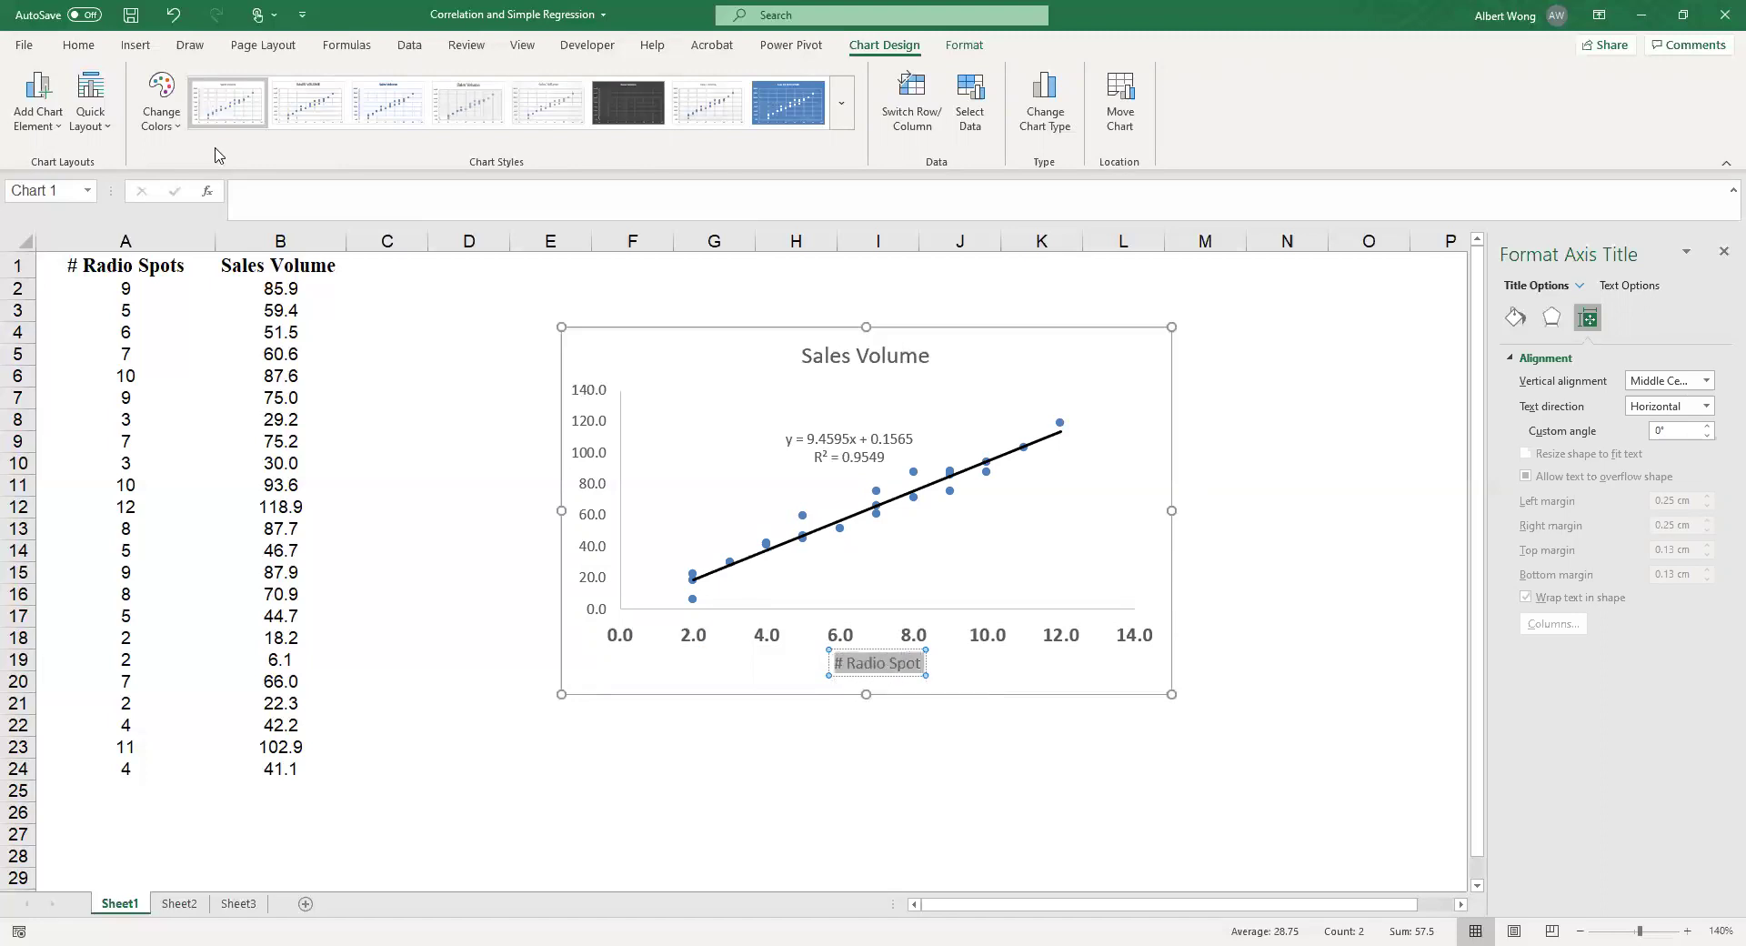
{"action": "left_click", "coordinate": [92, 53]}
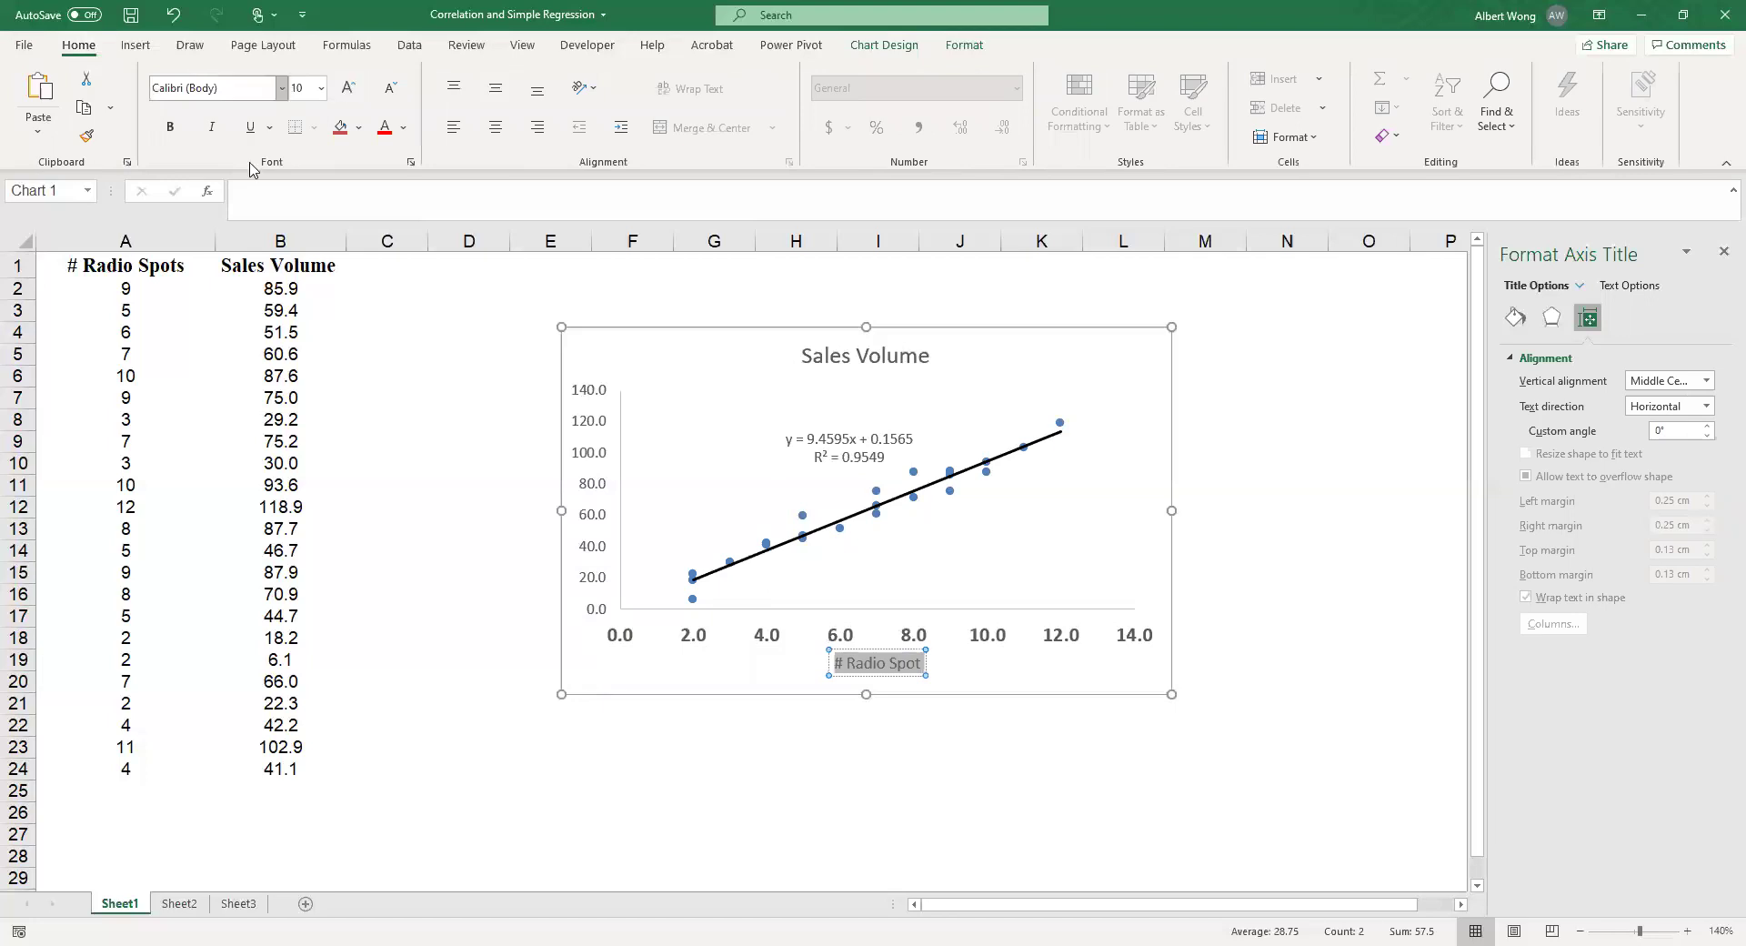
{"action": "left_click", "coordinate": [283, 89]}
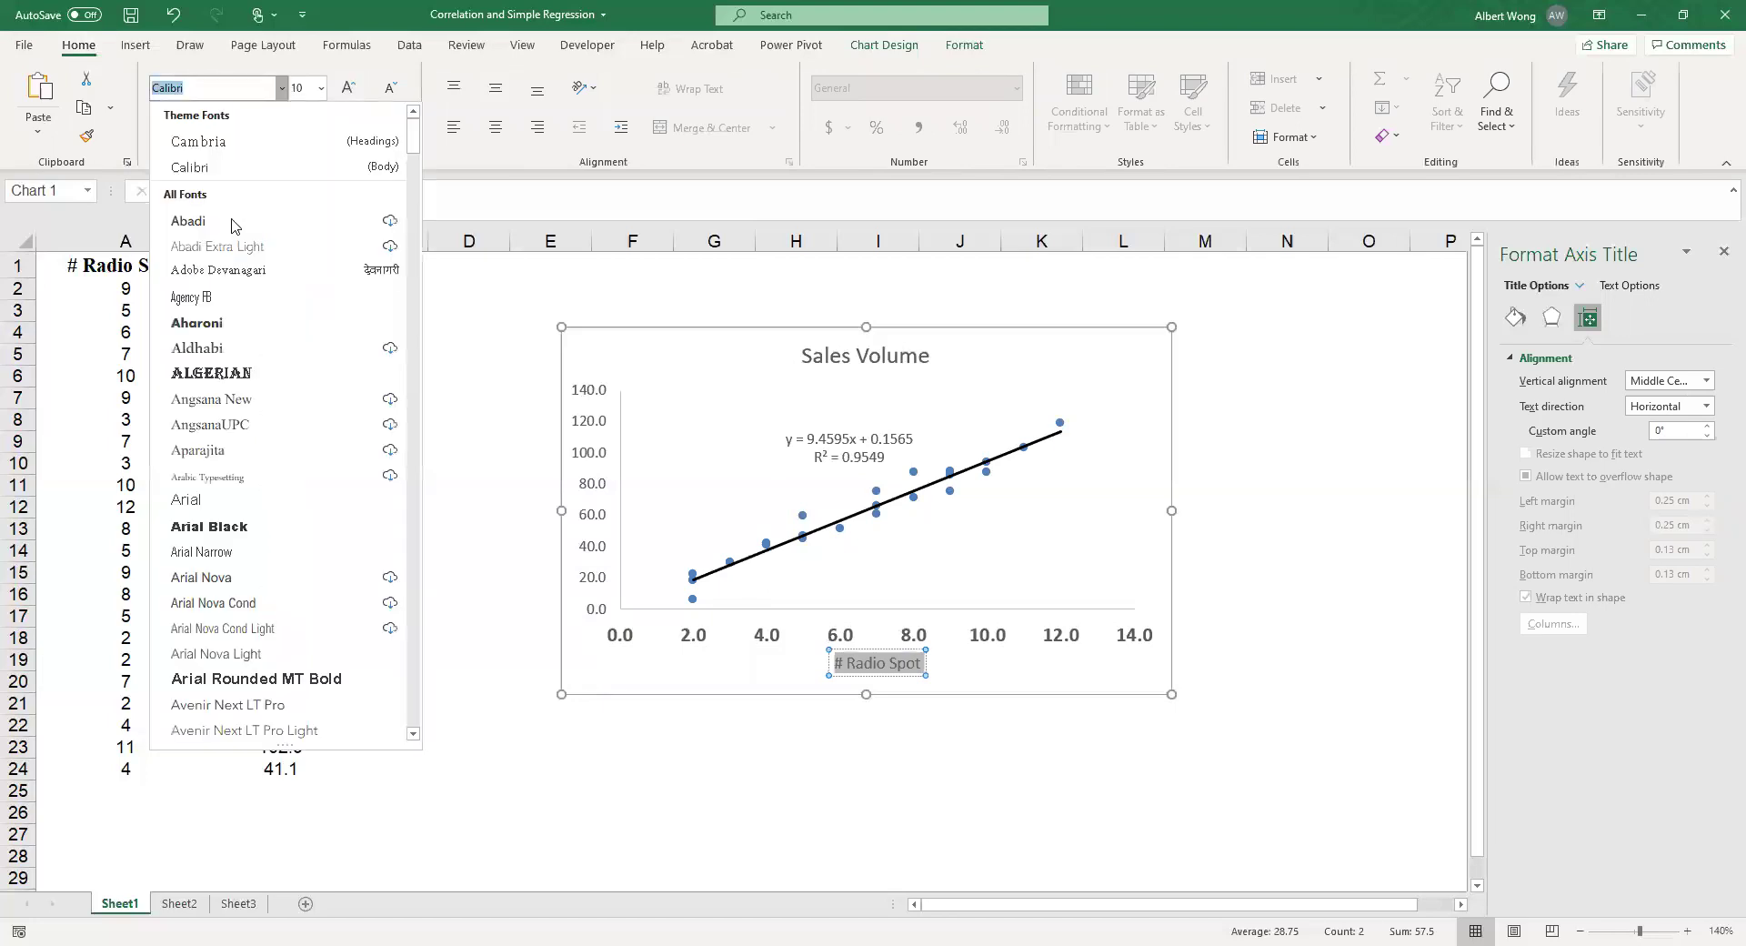
{"action": "left_click", "coordinate": [255, 500]}
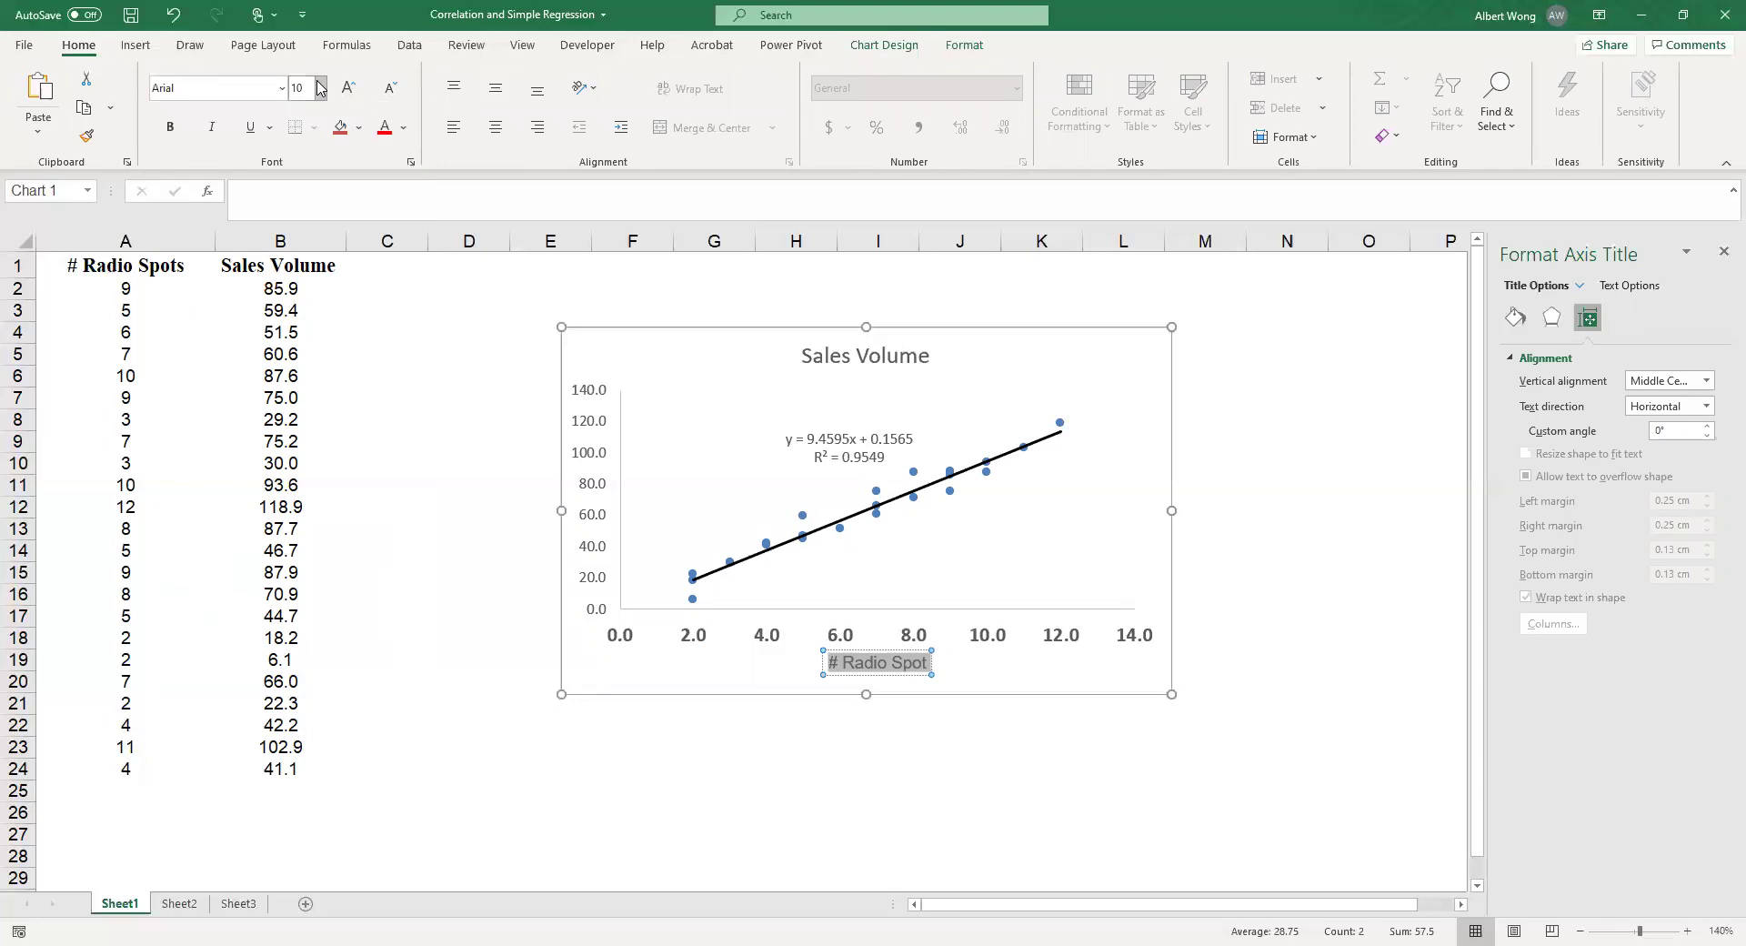
{"action": "left_click", "coordinate": [320, 87]}
{"action": "left_click", "coordinate": [304, 243]}
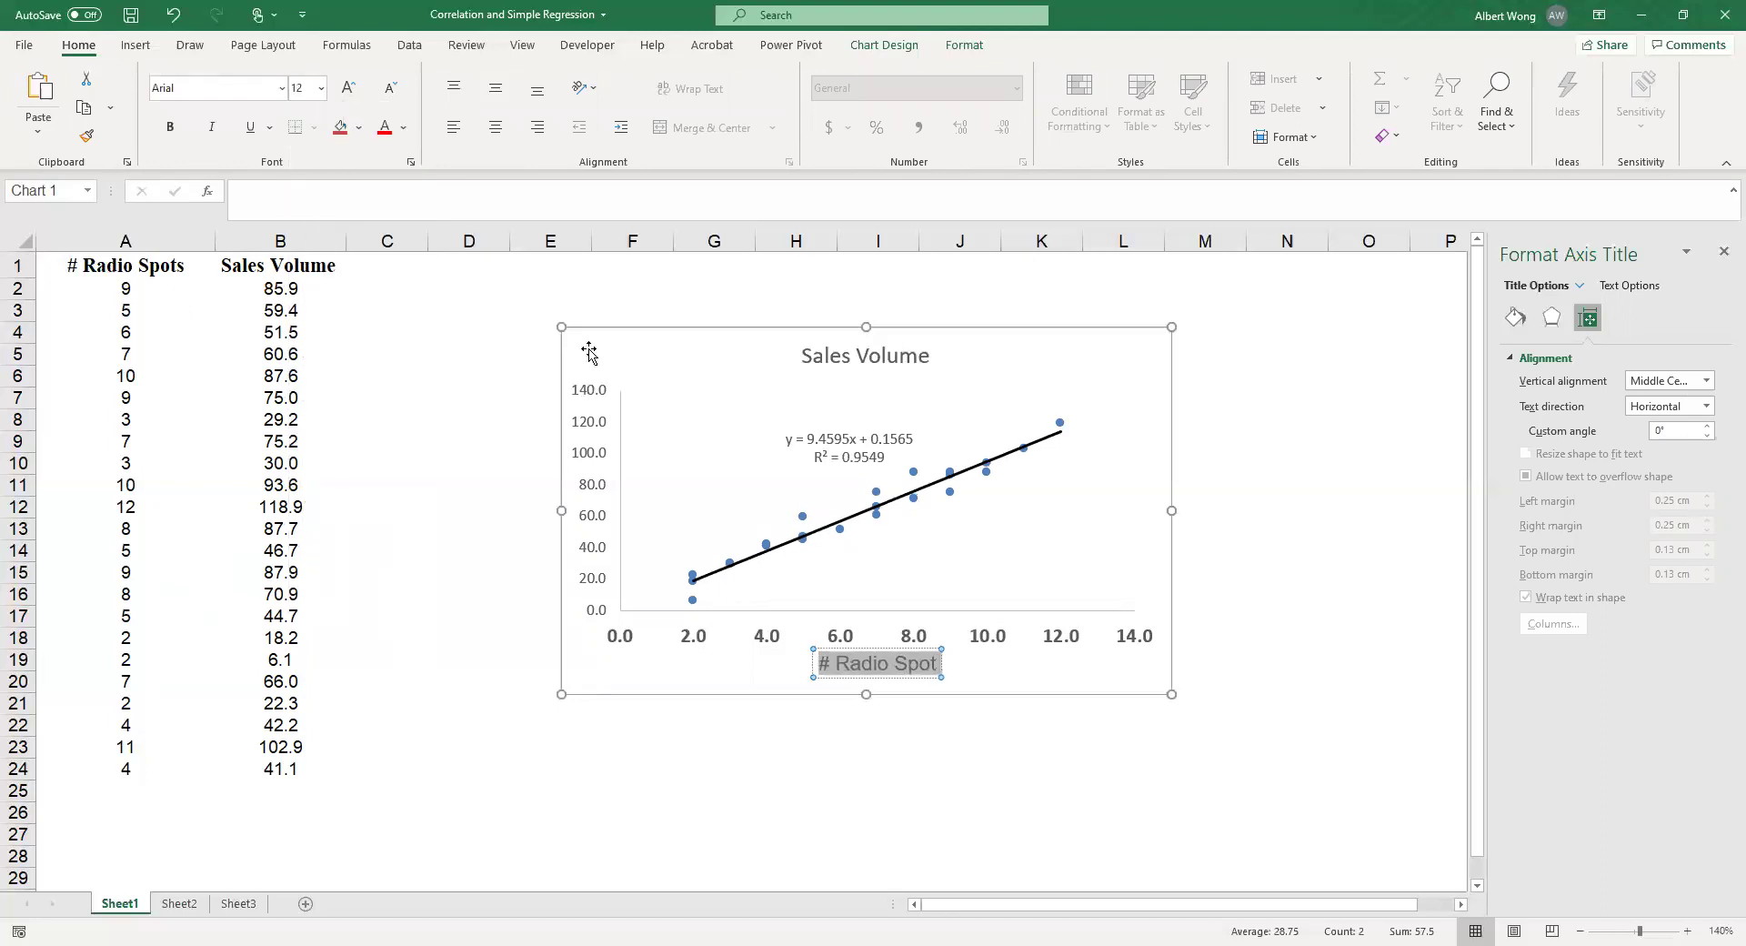
{"action": "left_click", "coordinate": [1260, 551]}
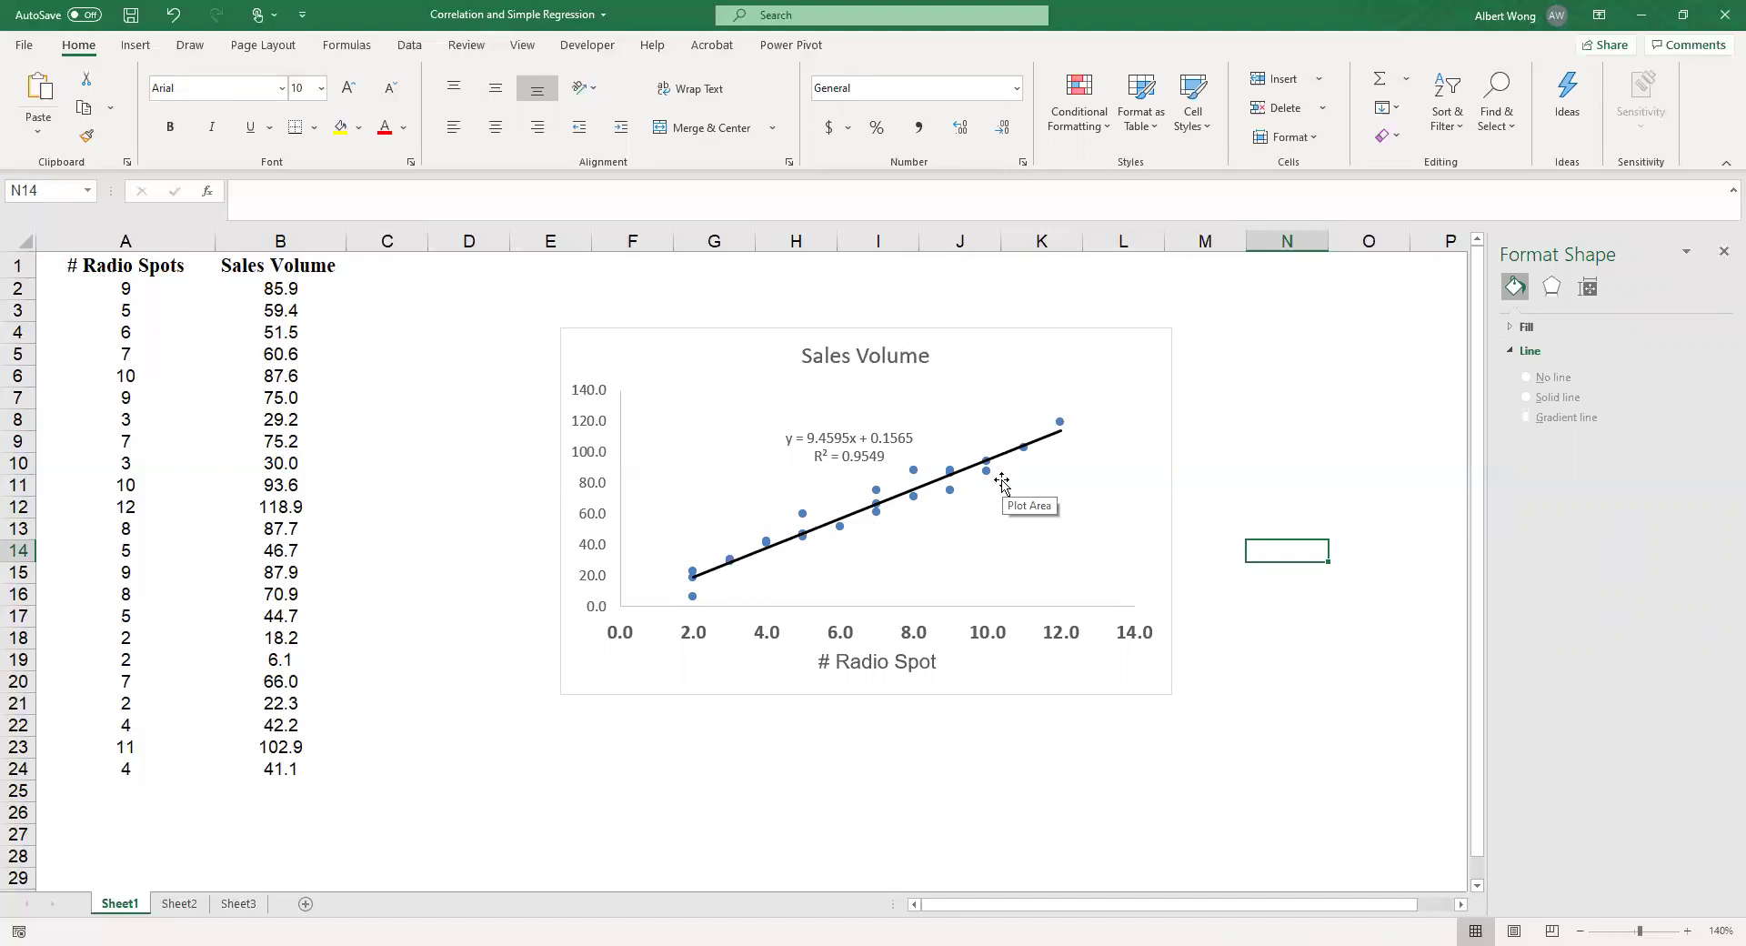
- Enter the label "Correlation Coefficient" in cell F22 below the chart
{"action": "left_click", "coordinate": [639, 728]}
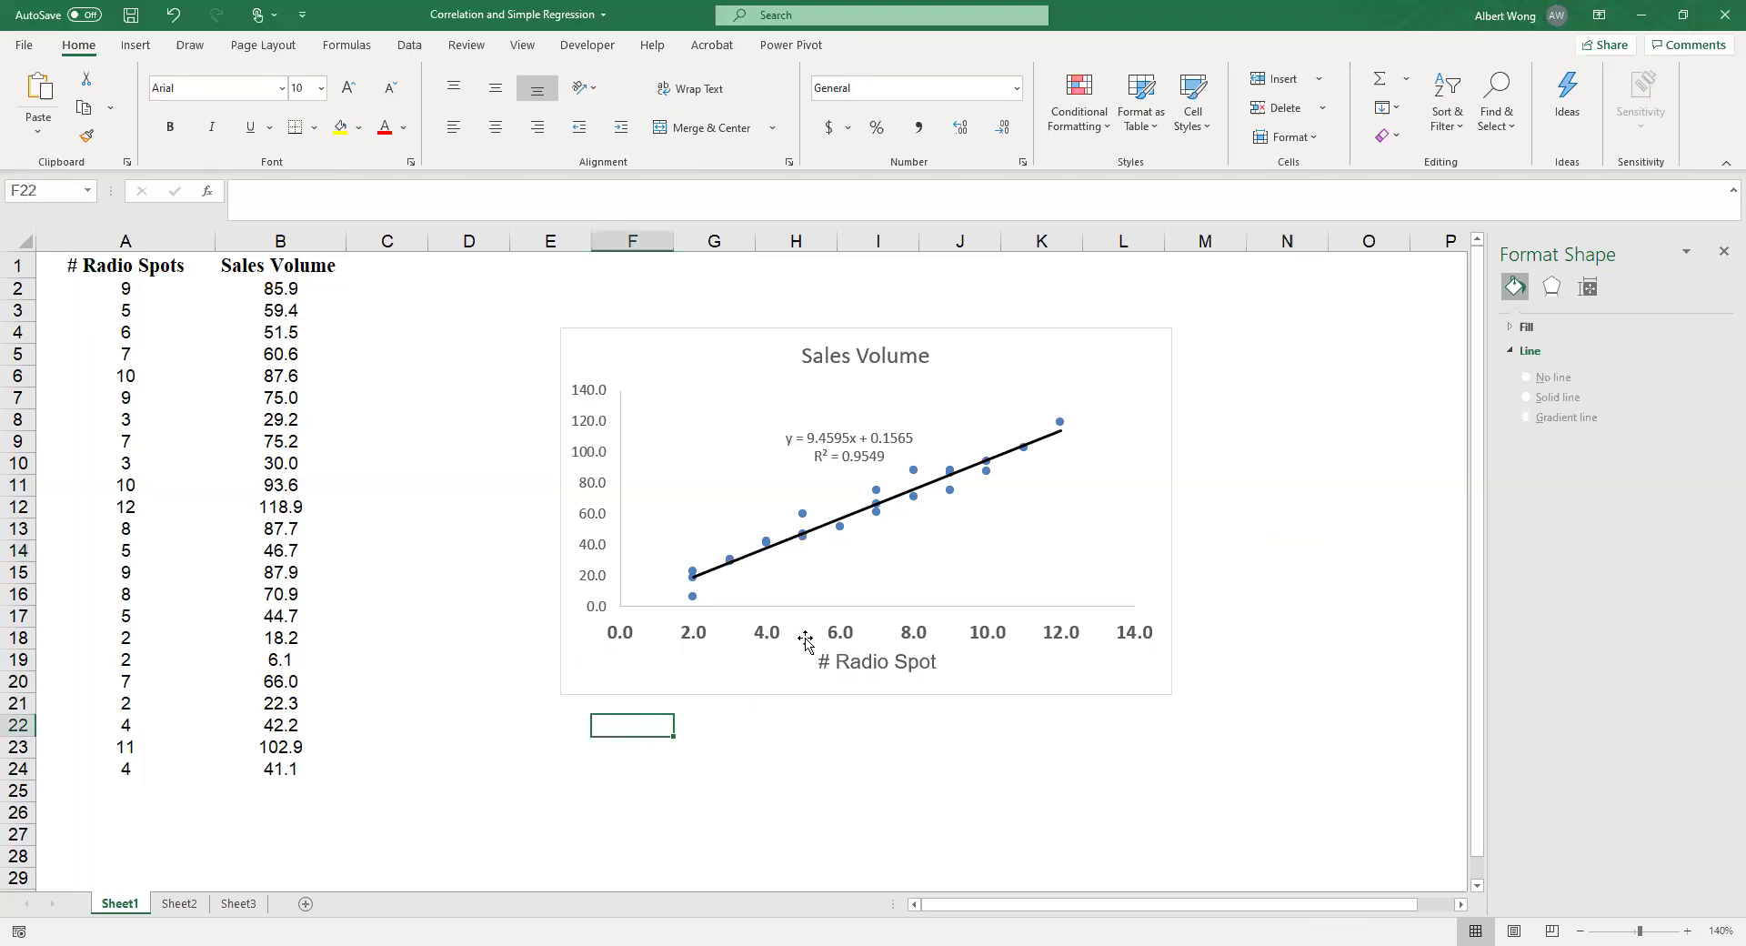
{"action": "type", "text": "Co"}
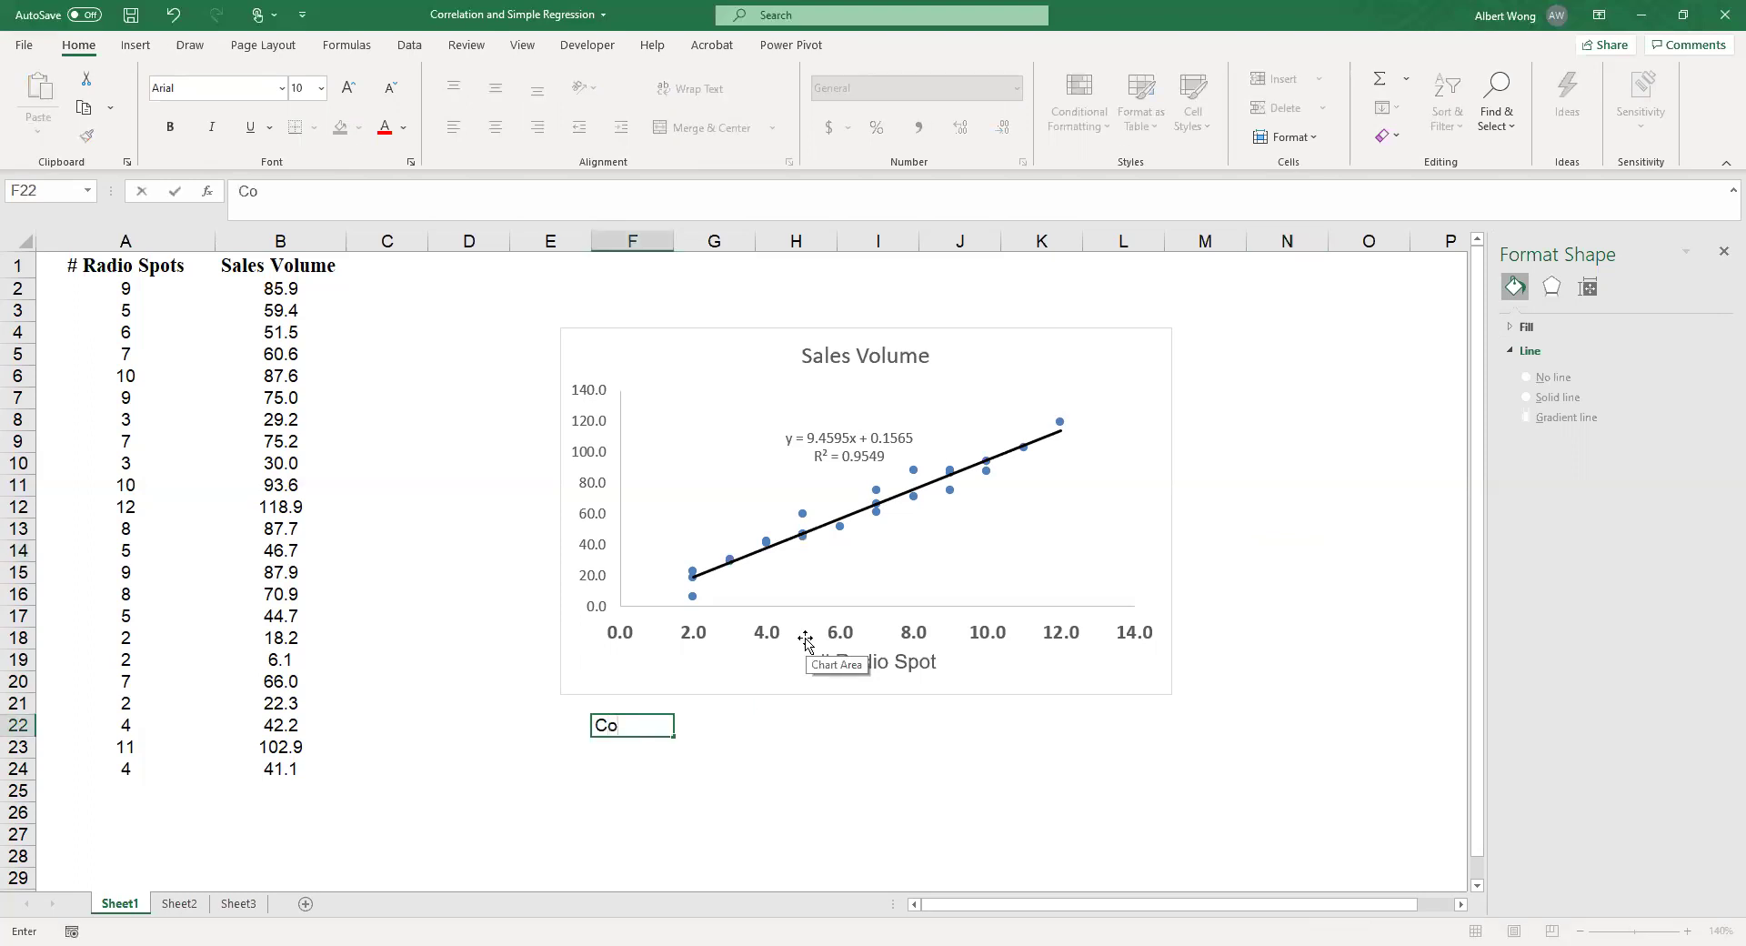
{"action": "type", "text": "rrelation Coeff"}
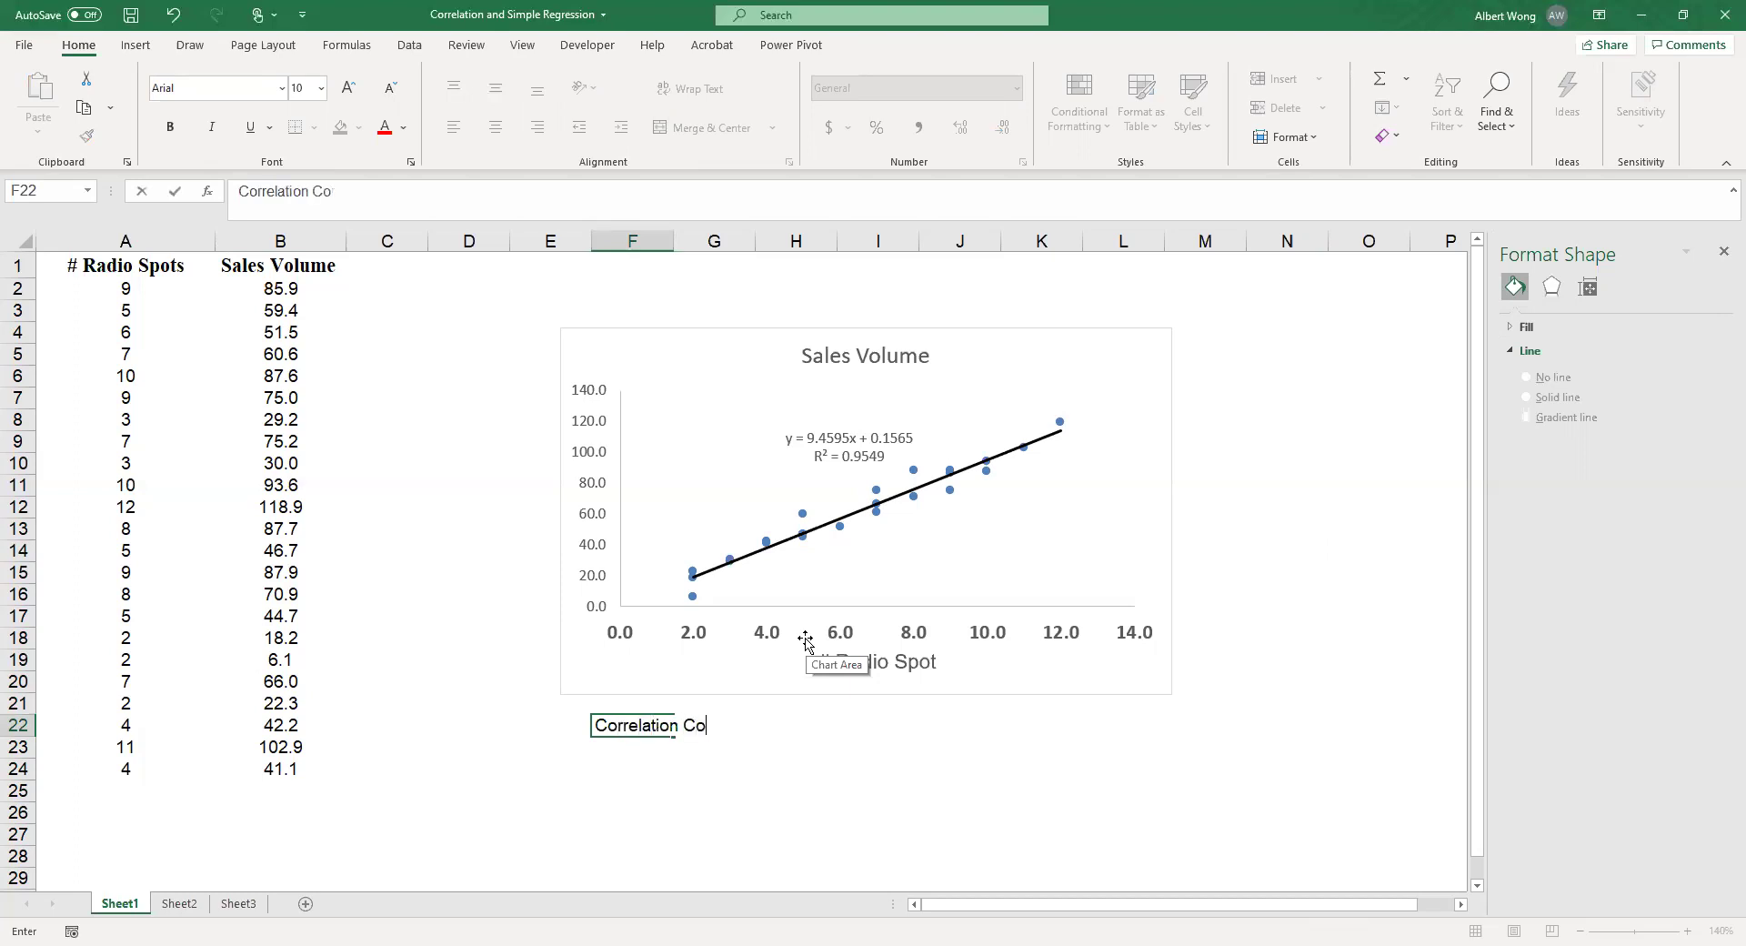
{"action": "type", "text": "i"}
{"action": "type", "text": "e"}
{"action": "type", "text": "cient"}
- Calculate the correlation between radio spots and sales volume in cell I22 with =correl(a2:a24,b2:b24)
{"action": "key", "text": "Tab"}
{"action": "key", "text": "Tab"}
{"action": "key", "text": "Tab"}
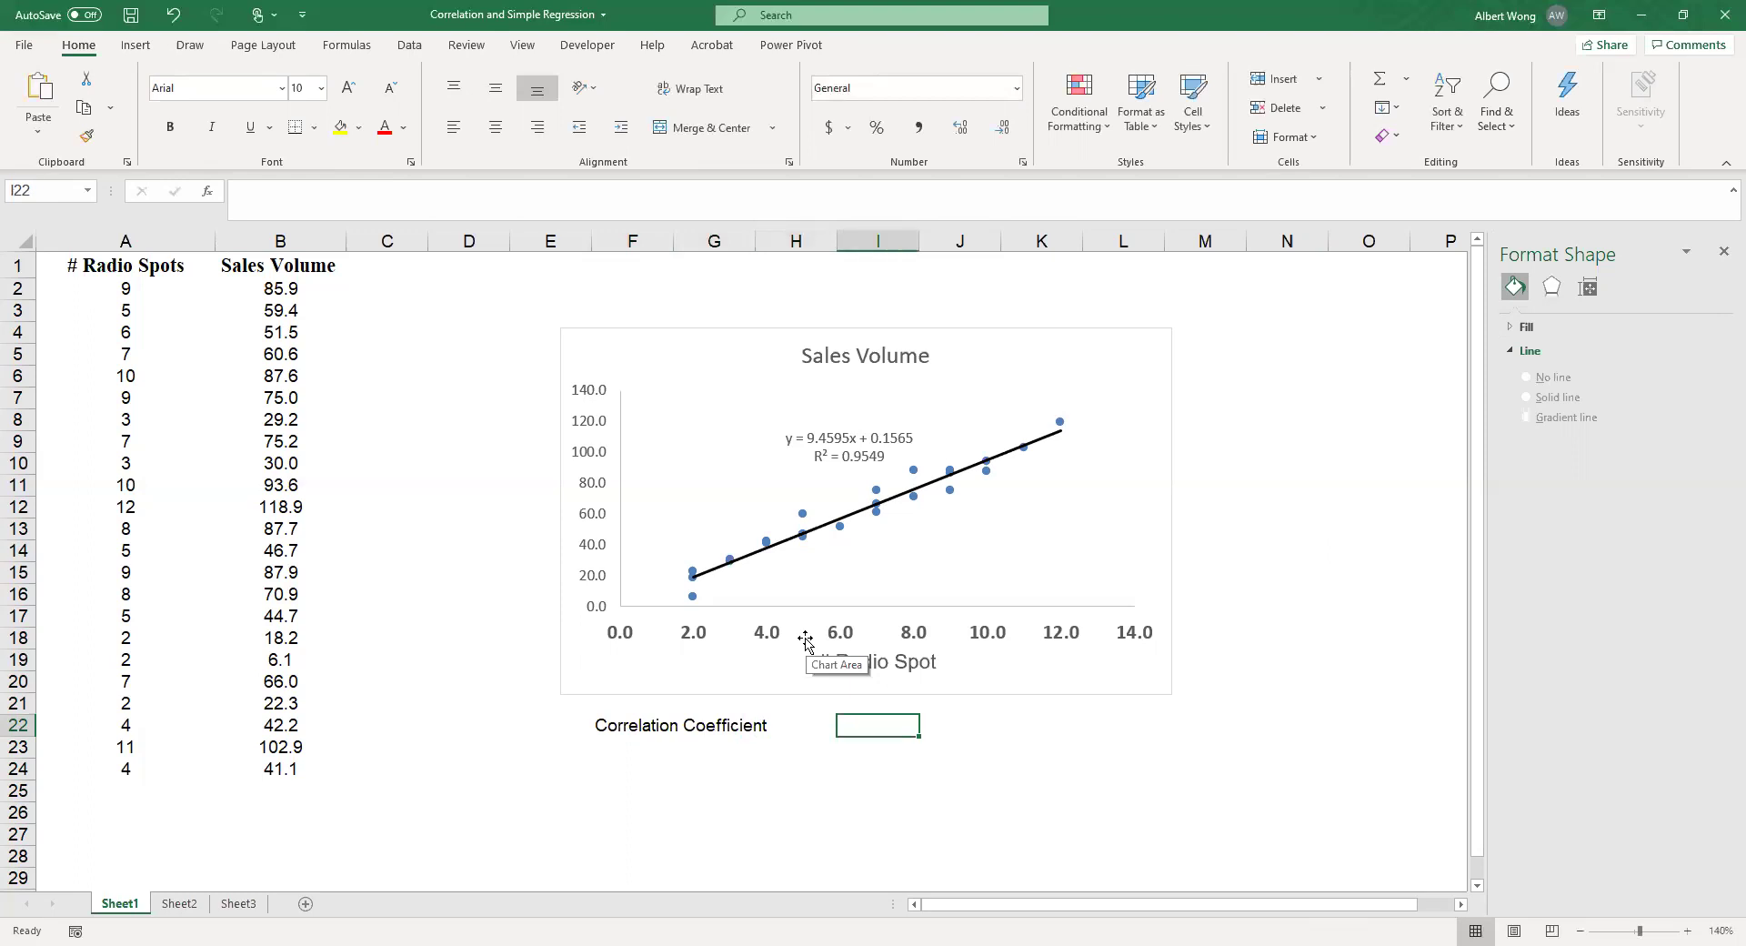
{"action": "type", "text": "="}
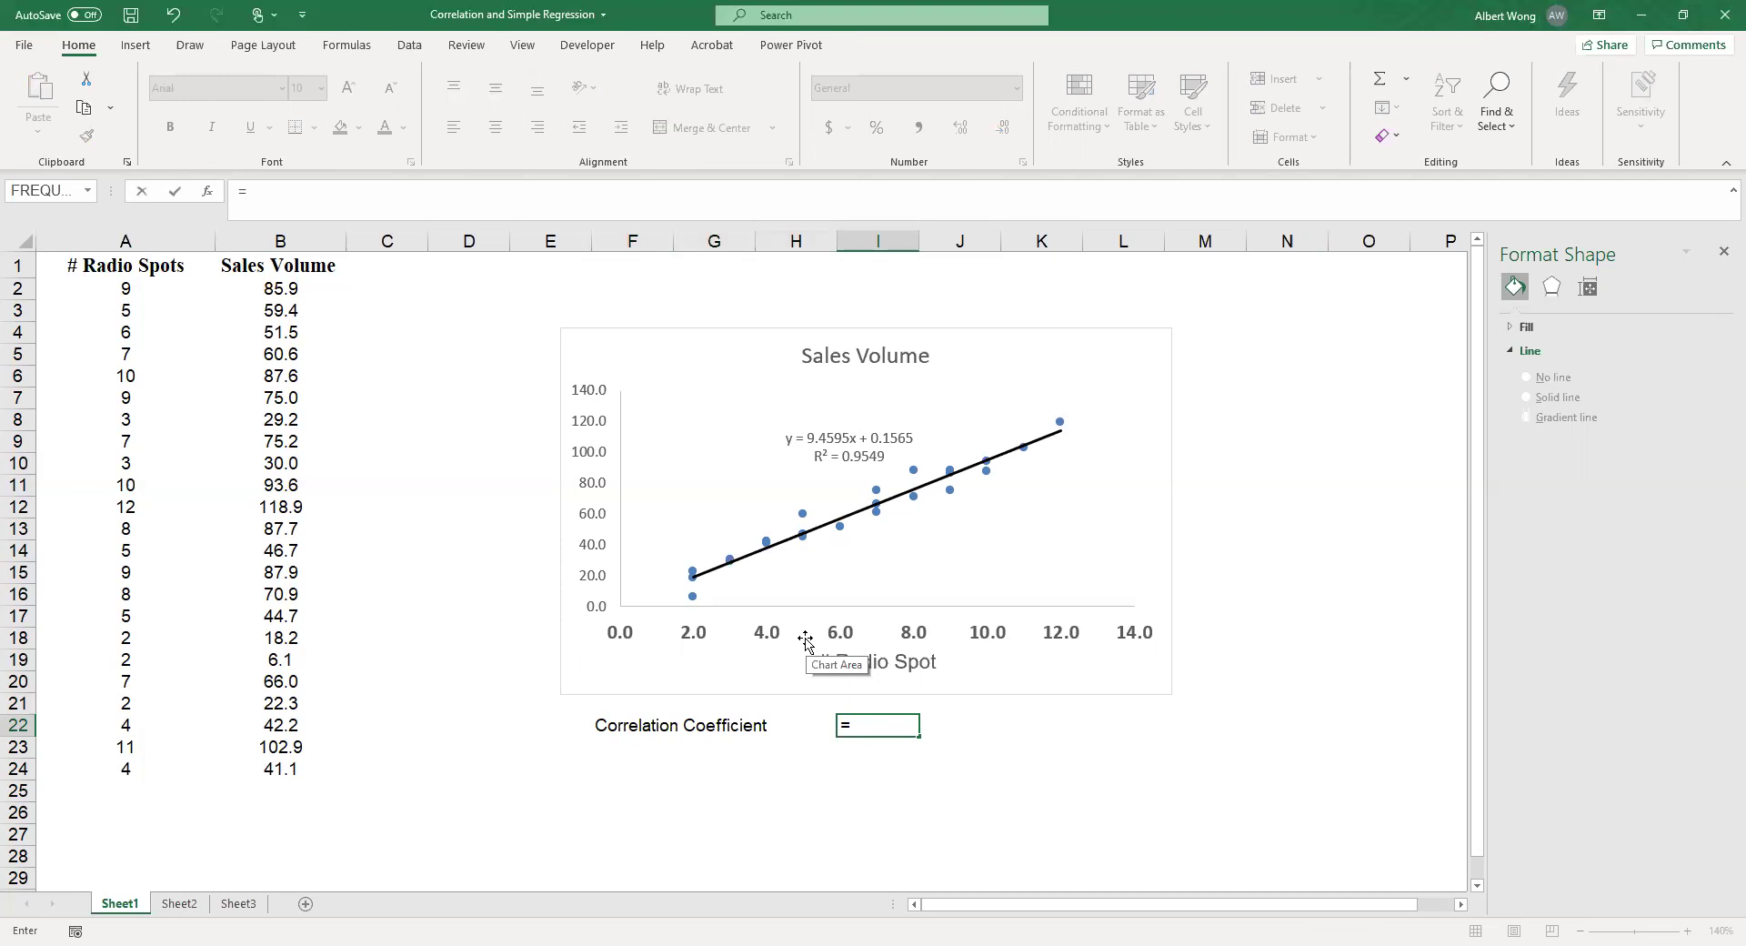
{"action": "type", "text": "correl"}
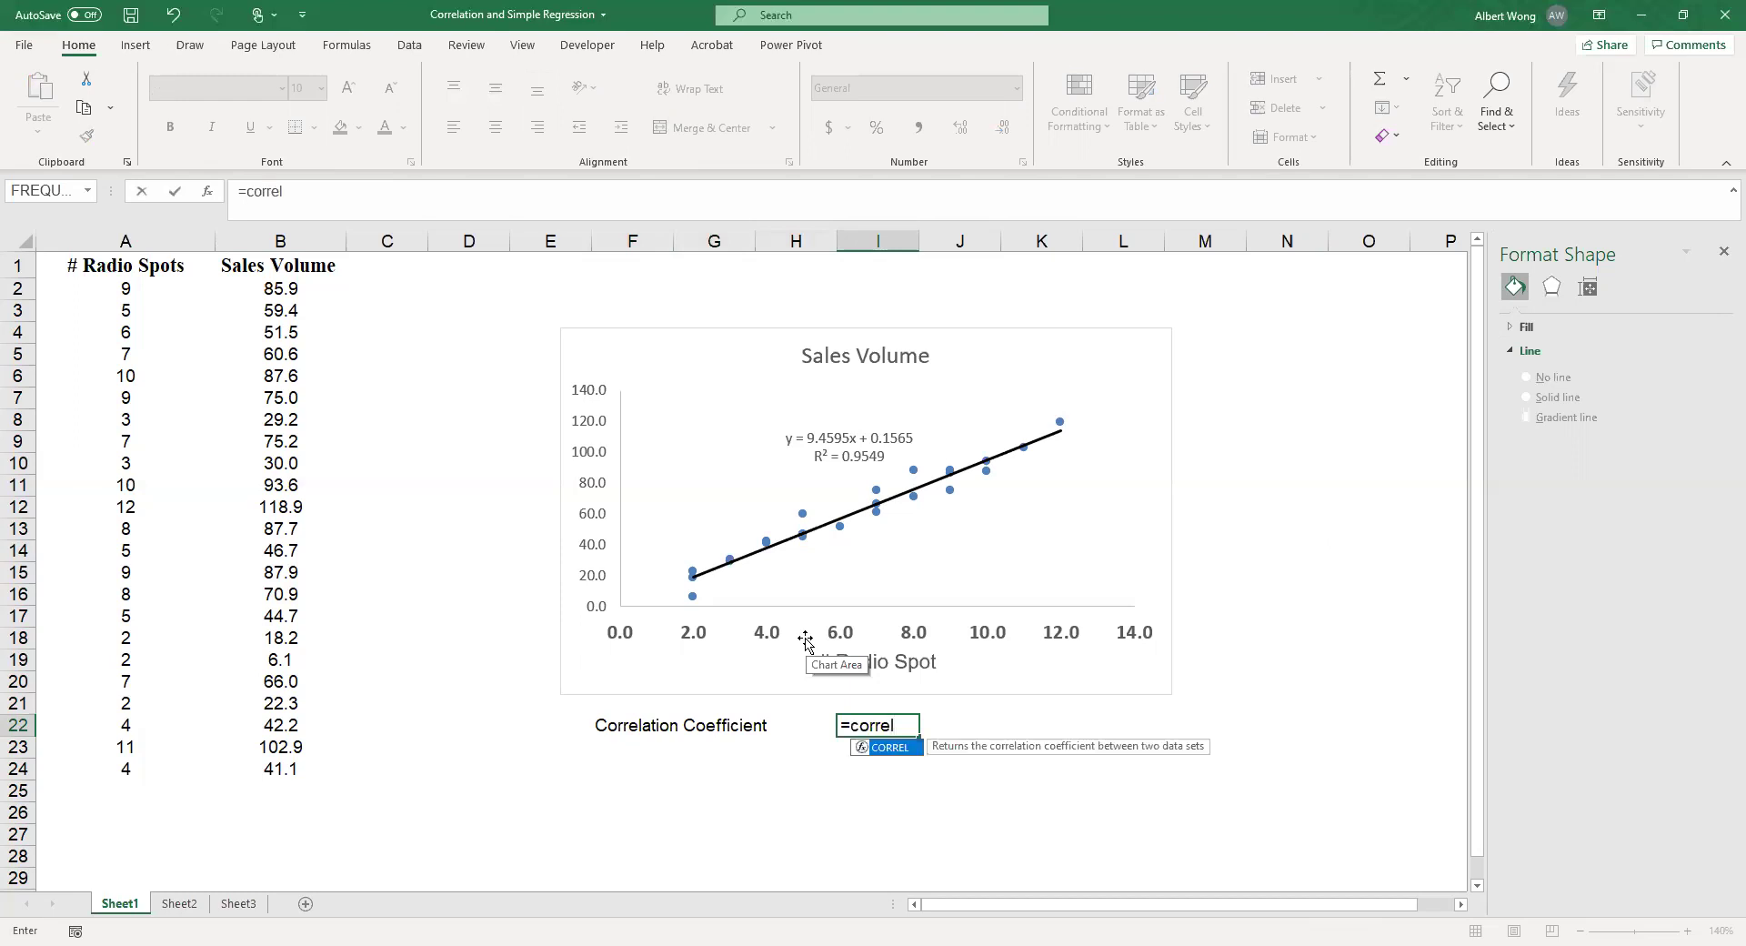
{"action": "type", "text": "("}
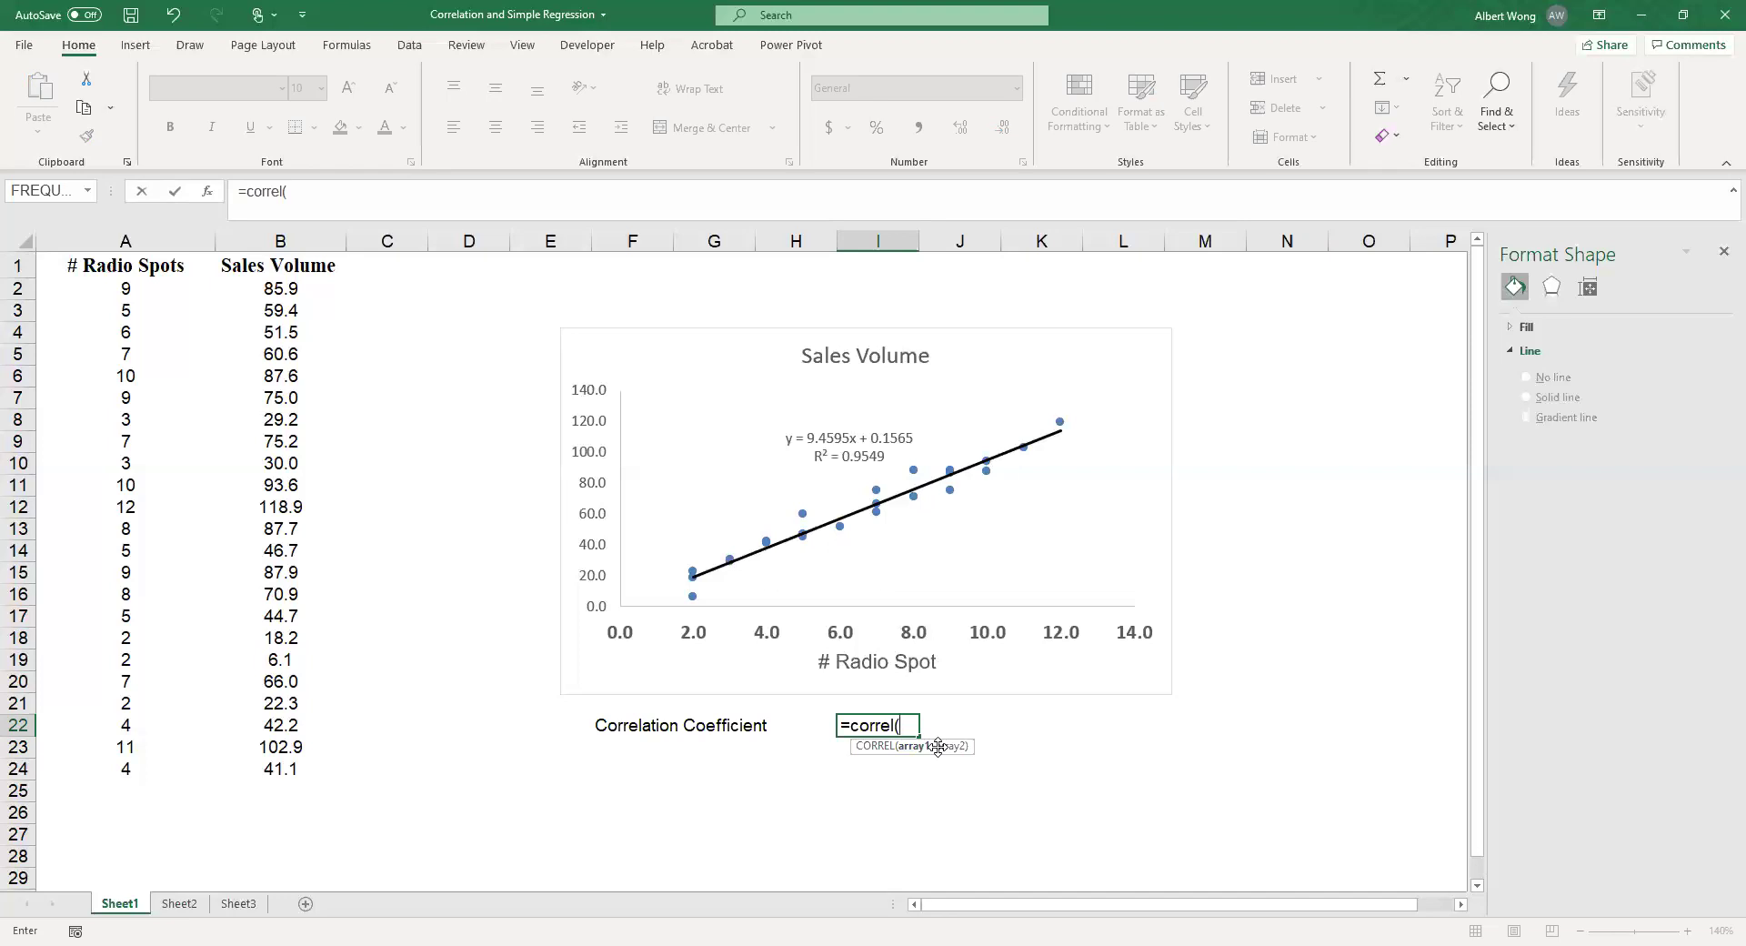
{"action": "left_click", "coordinate": [909, 722]}
{"action": "type", "text": "a2"}
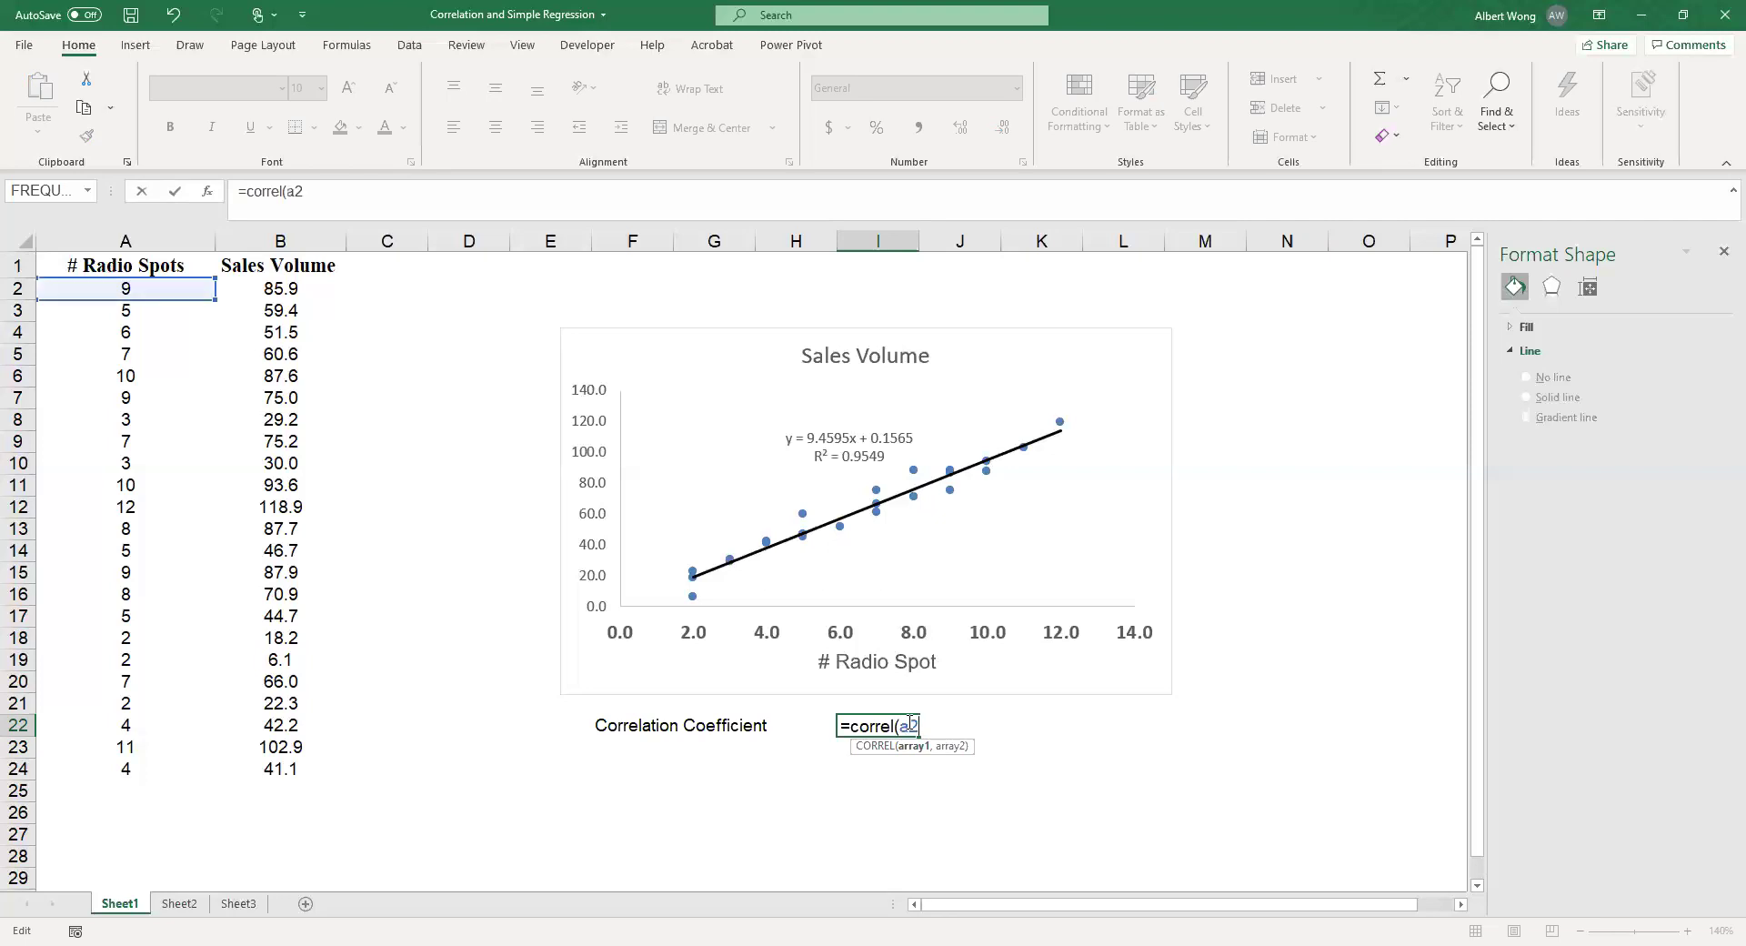
{"action": "type", "text": ":"}
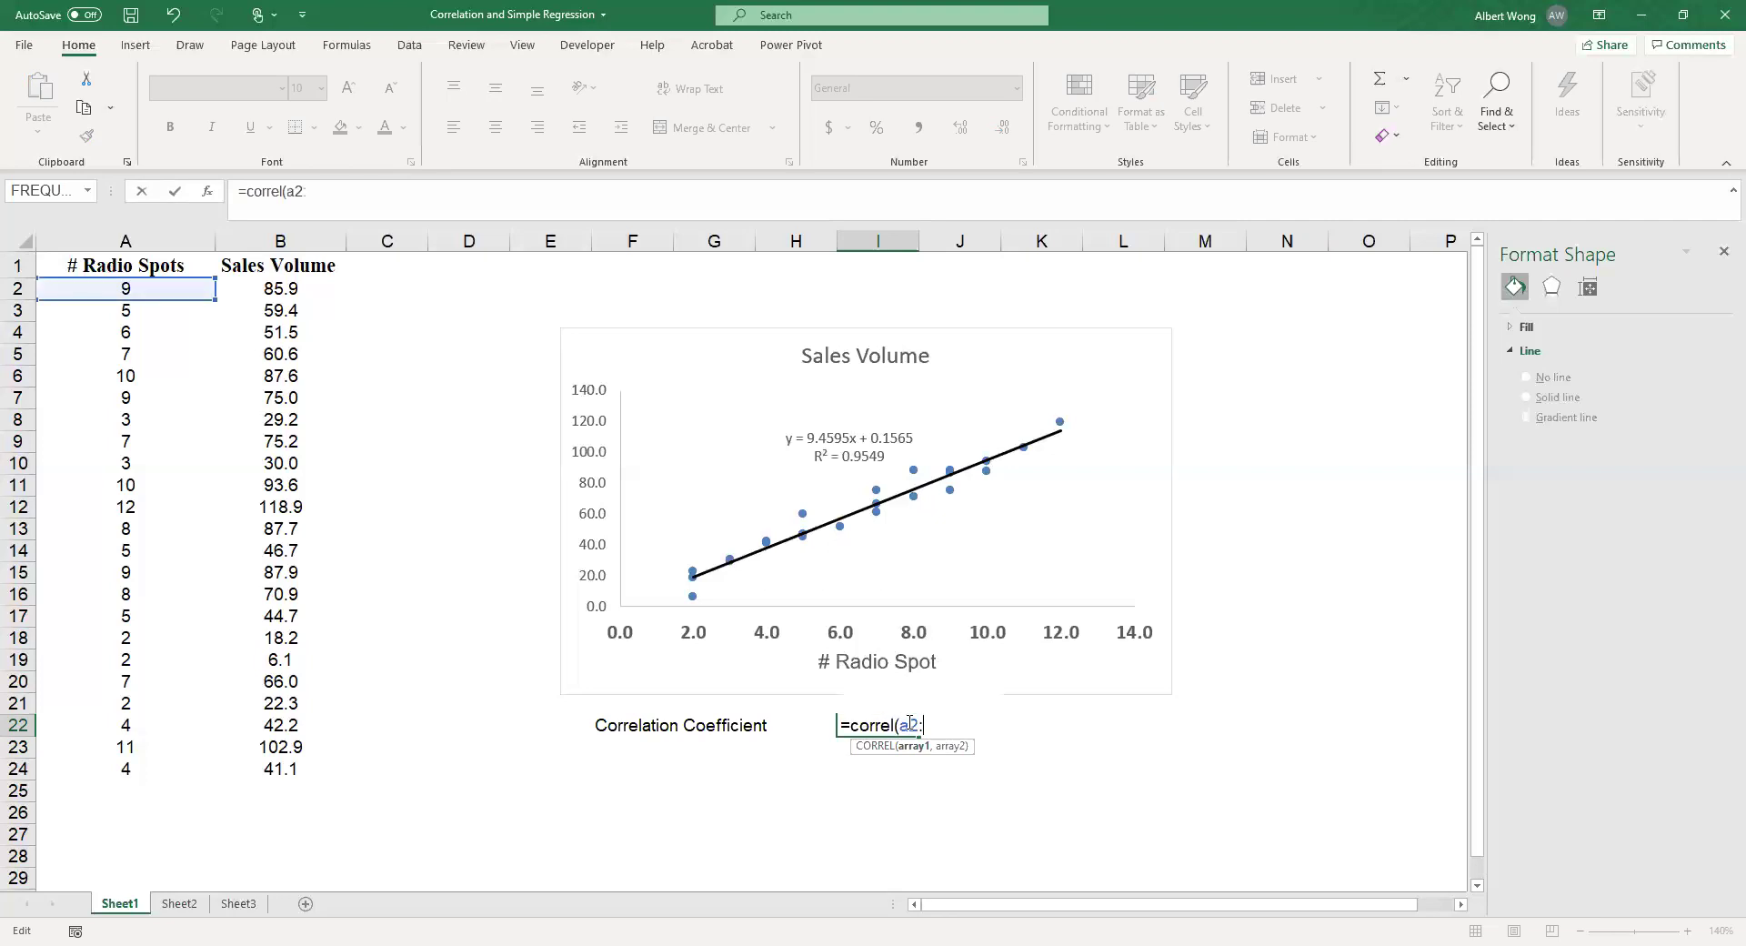
{"action": "type", "text": "a24"}
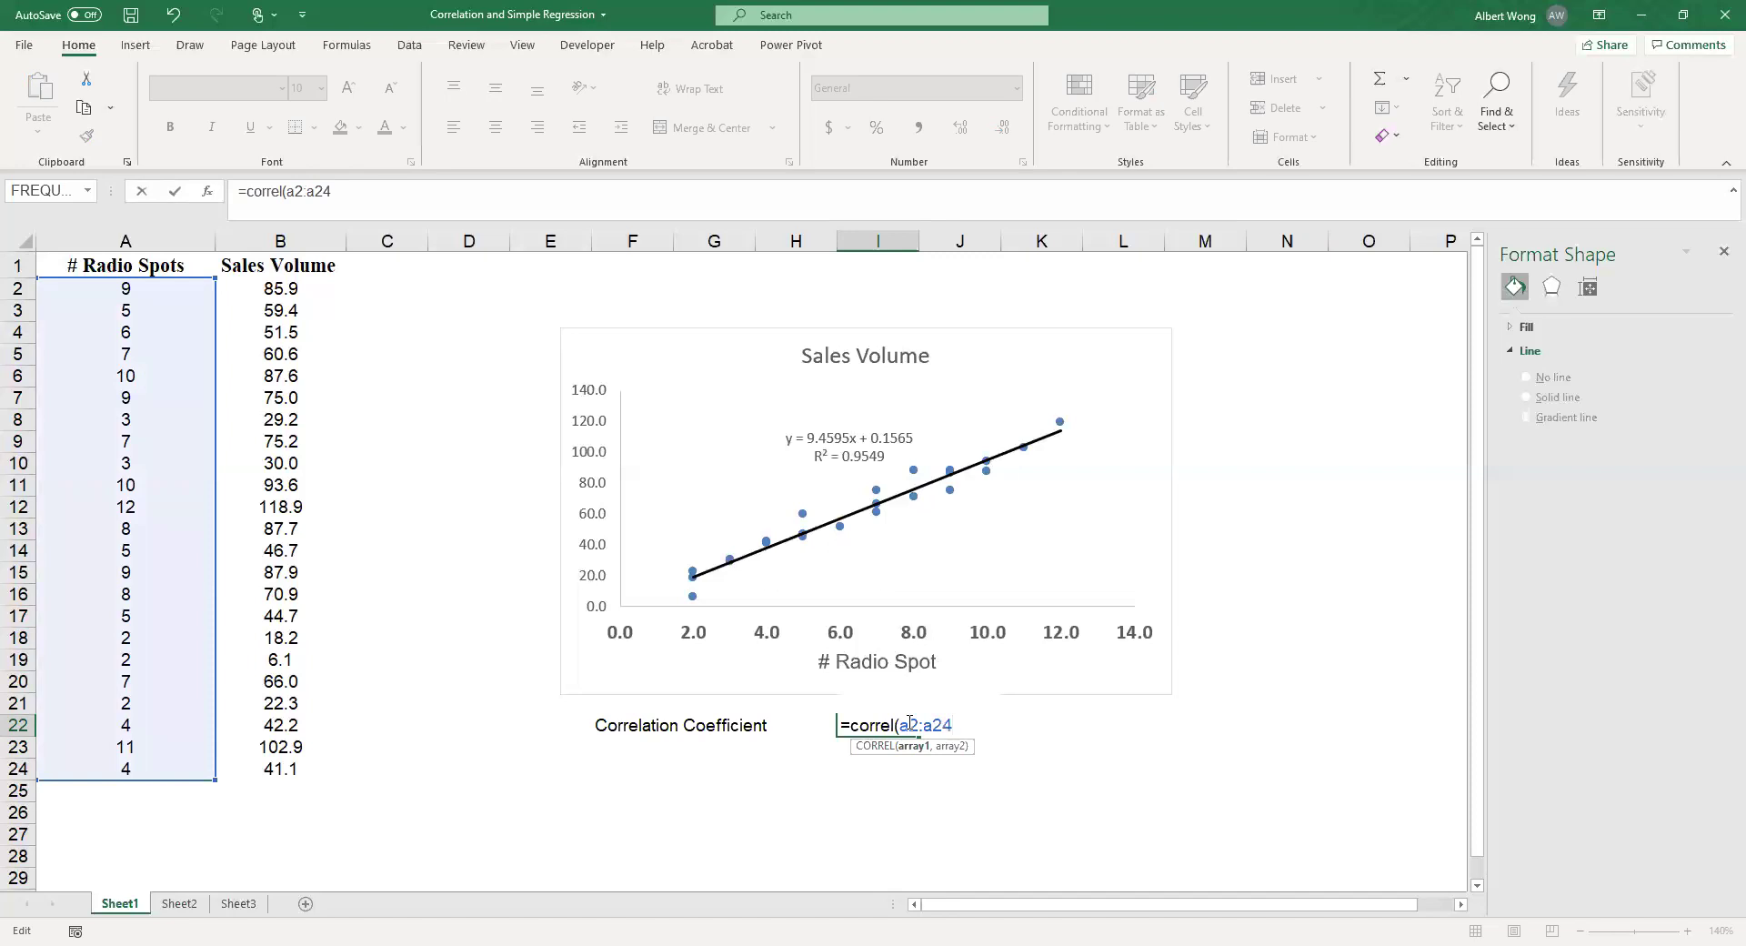
{"action": "type", "text": ",b2"}
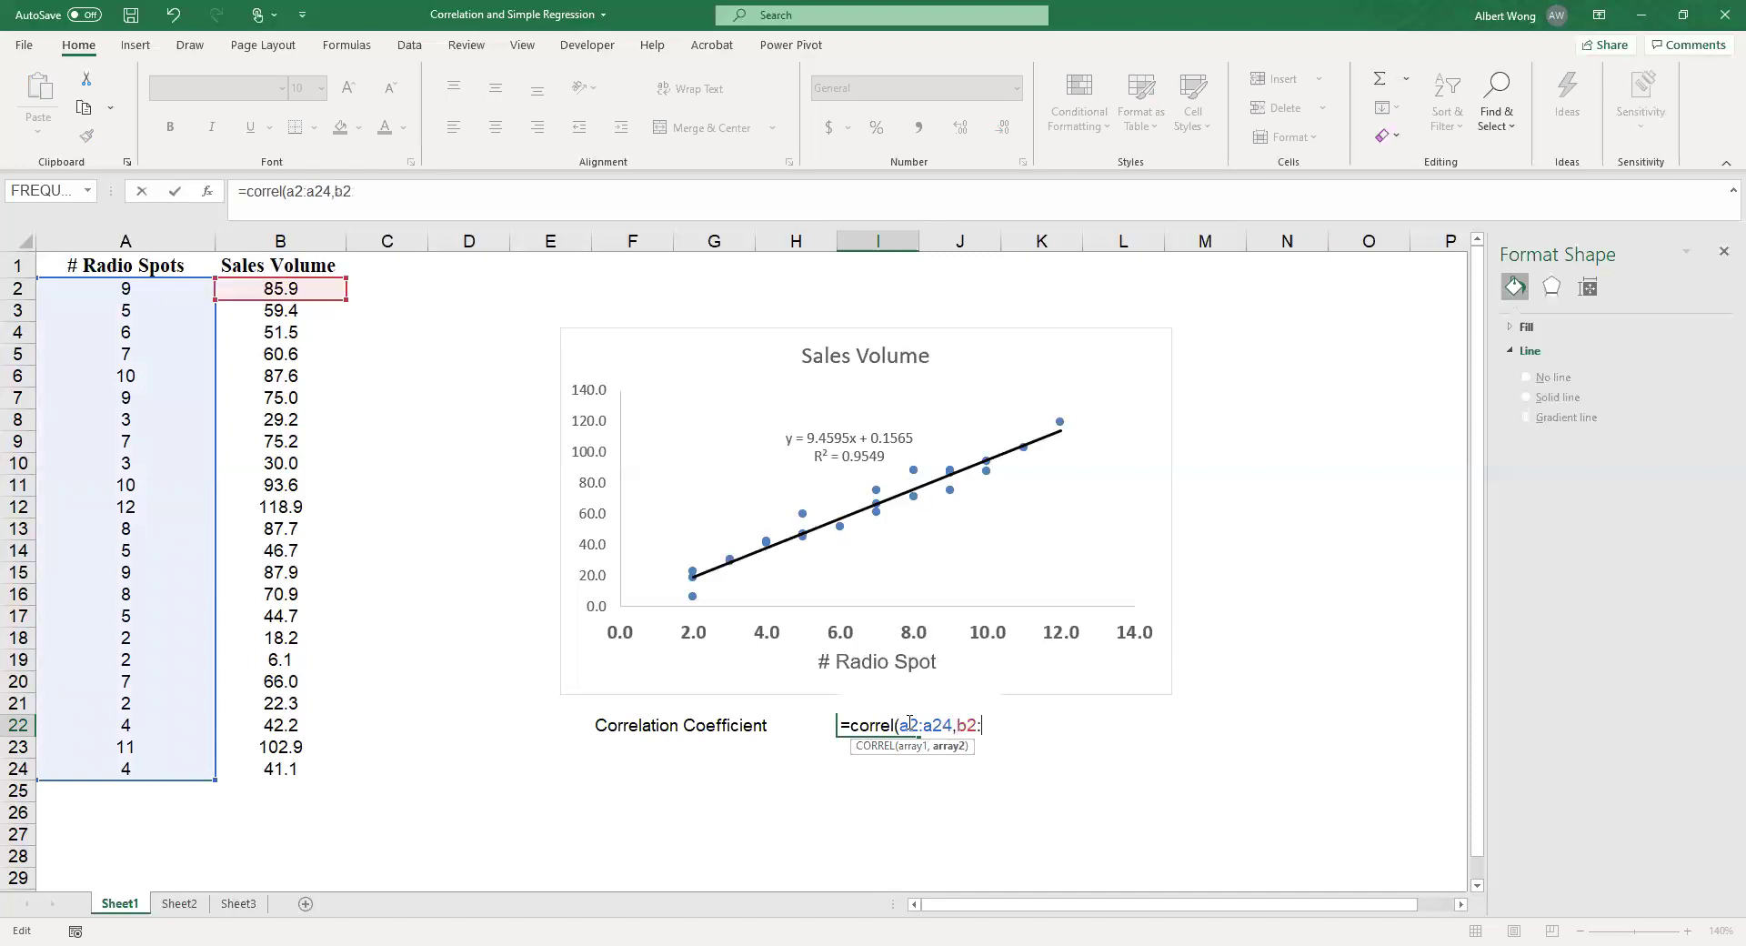
{"action": "type", "text": ":b24)"}
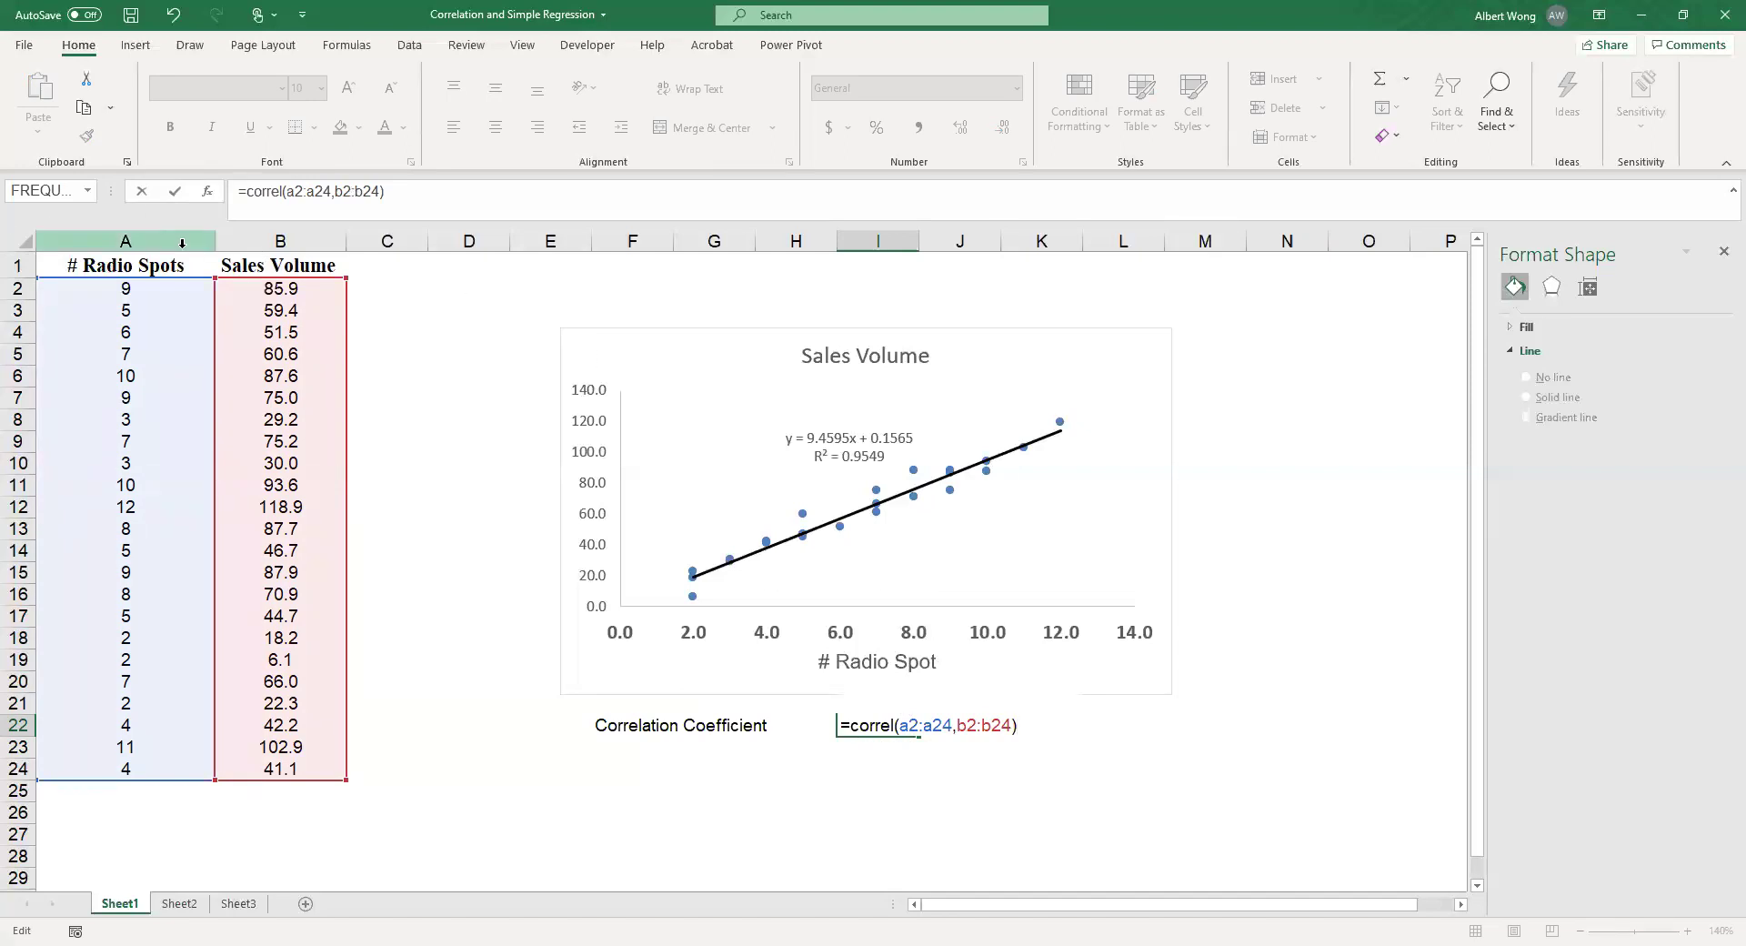
{"action": "key", "text": "Return"}
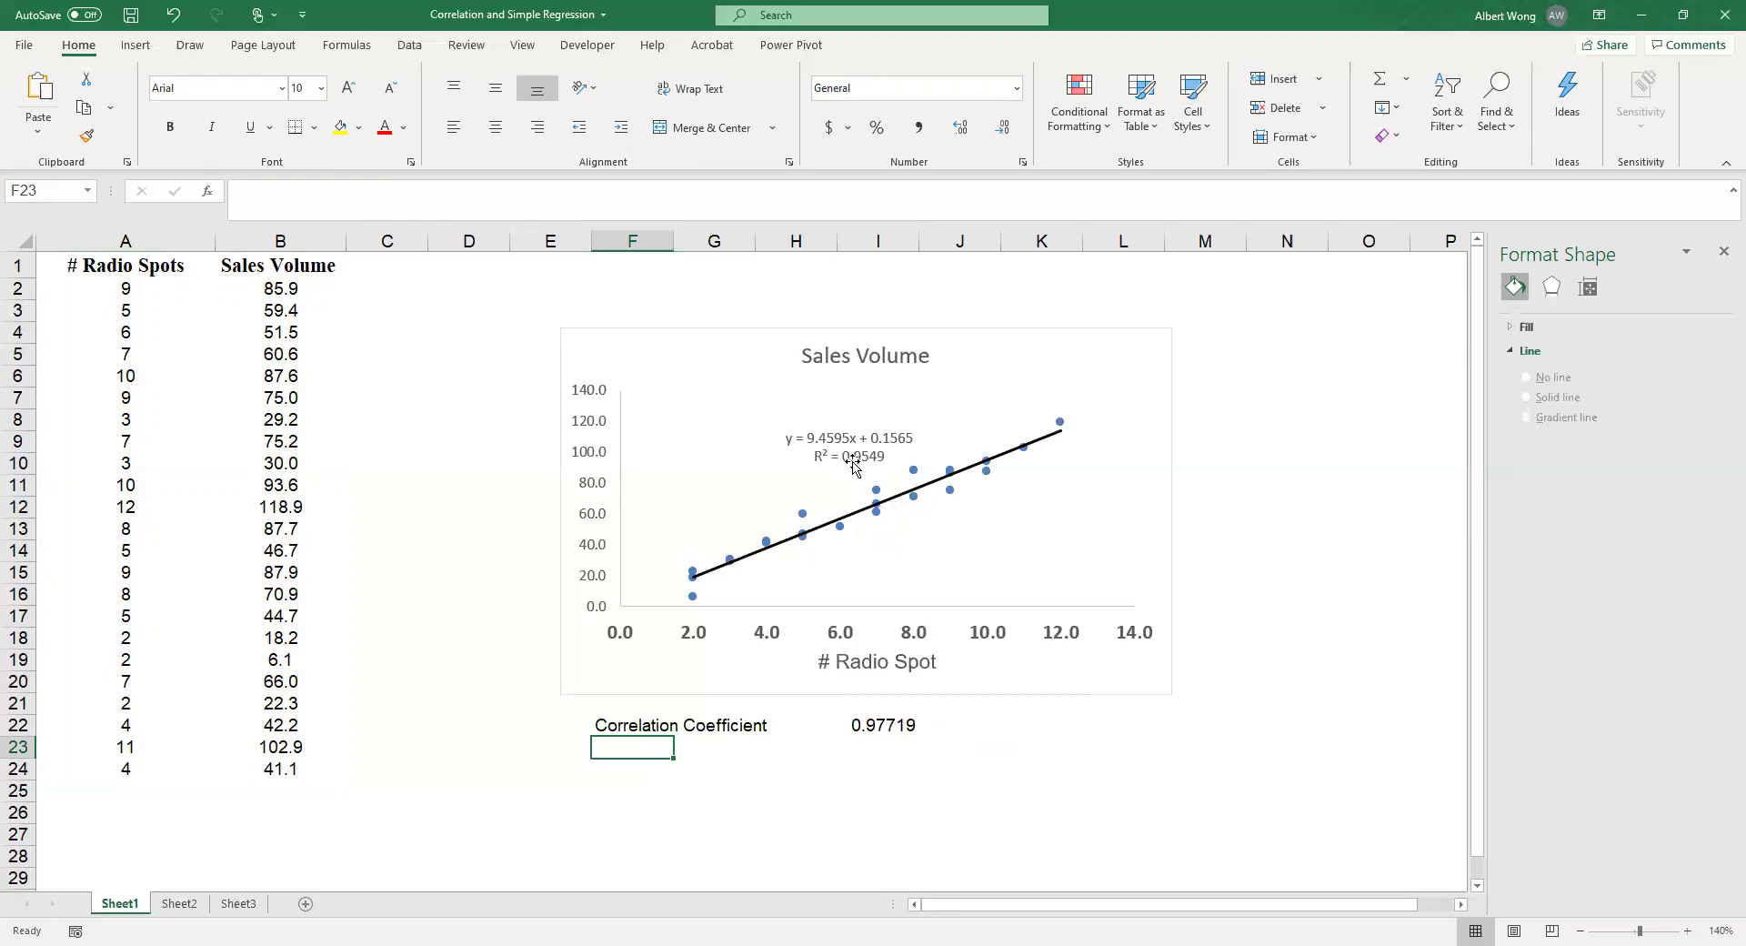
- Square the correlation coefficient in cell J22 with the formula =i22^2
{"action": "left_click", "coordinate": [993, 726]}
{"action": "type", "text": "="}
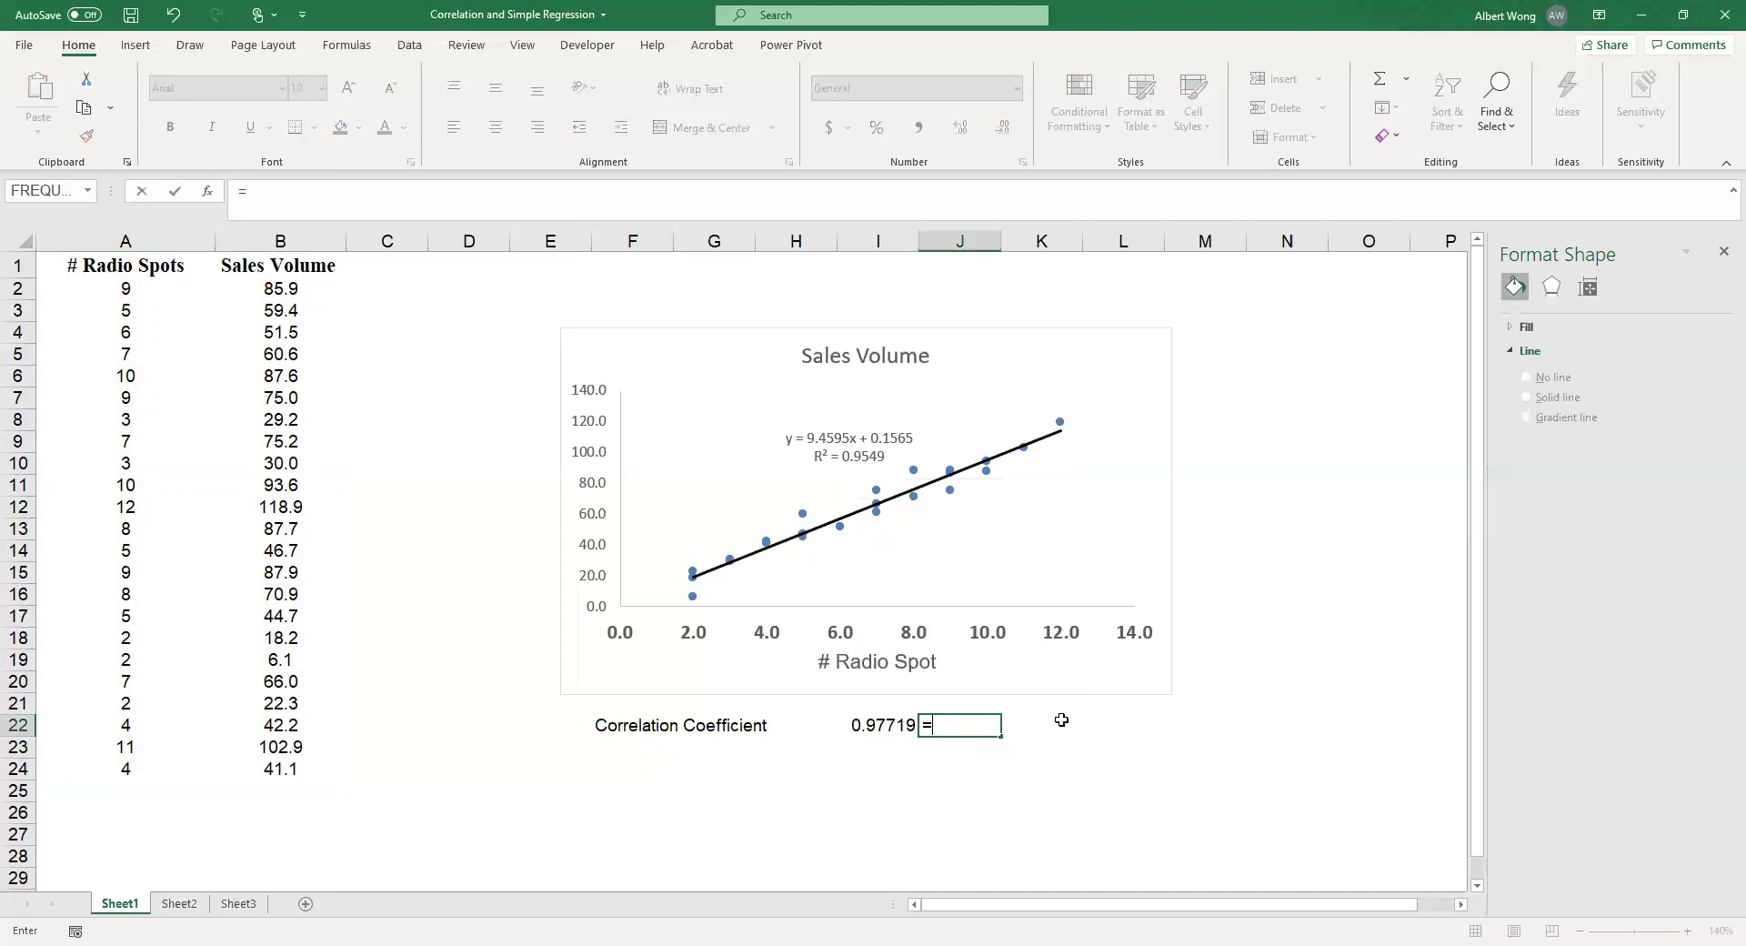
{"action": "type", "text": "i22"}
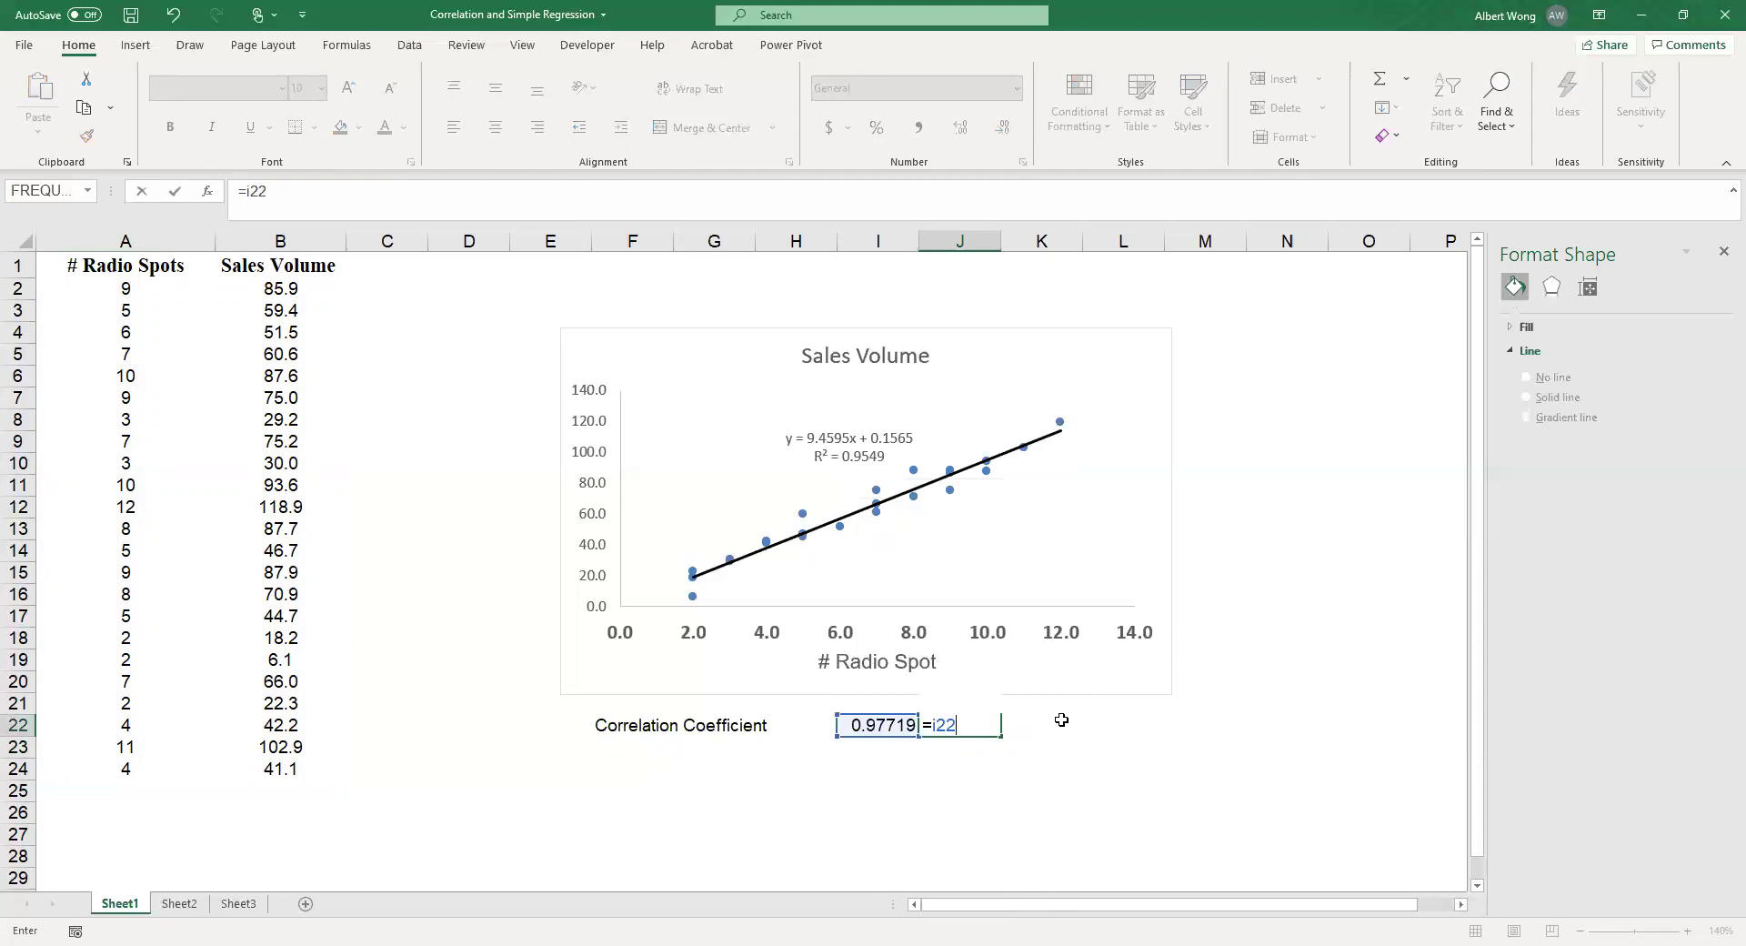
{"action": "type", "text": "^2"}
{"action": "key", "text": "Return"}
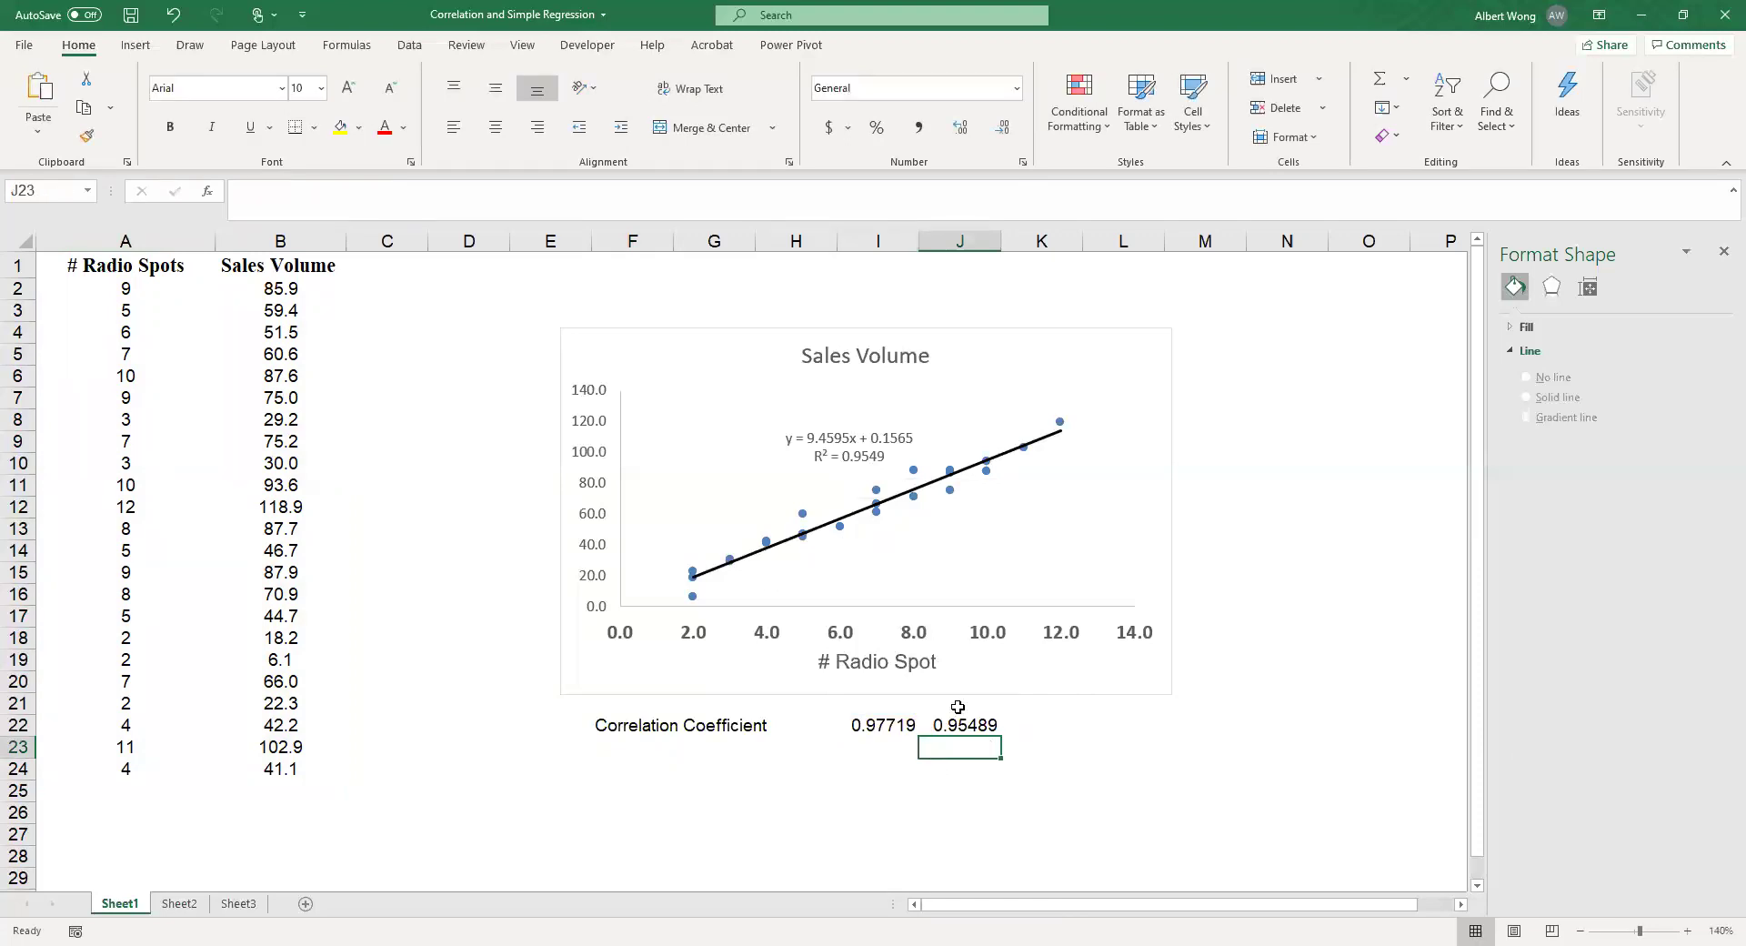
{"action": "key", "text": "Up"}
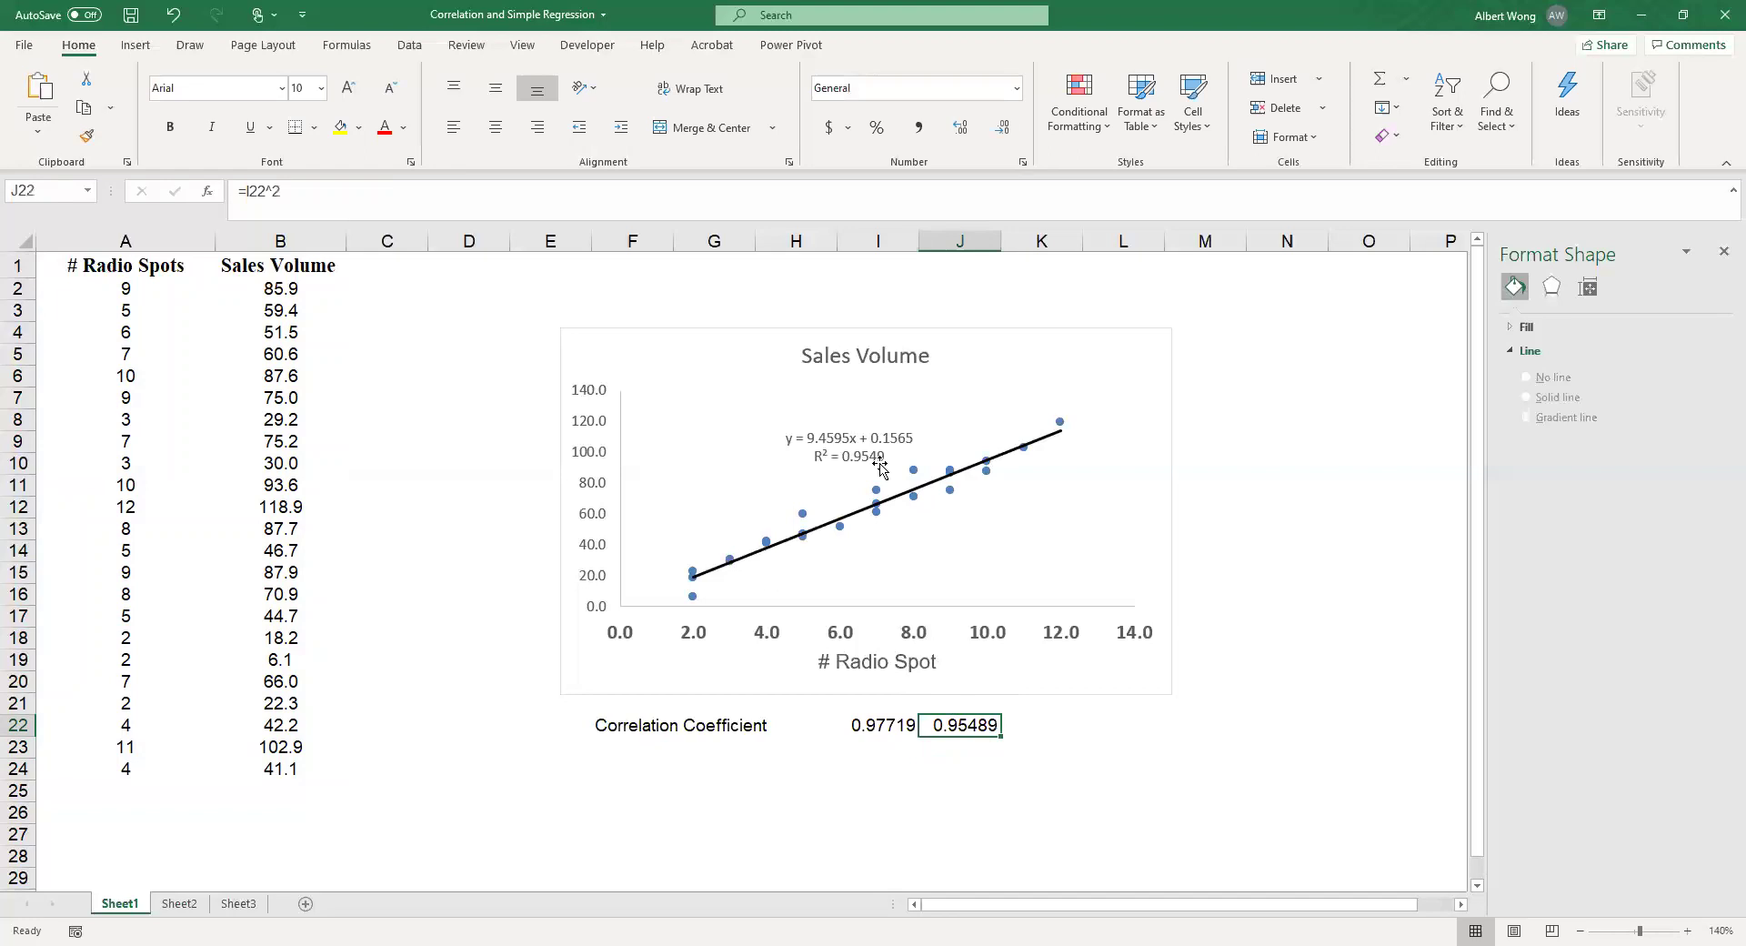